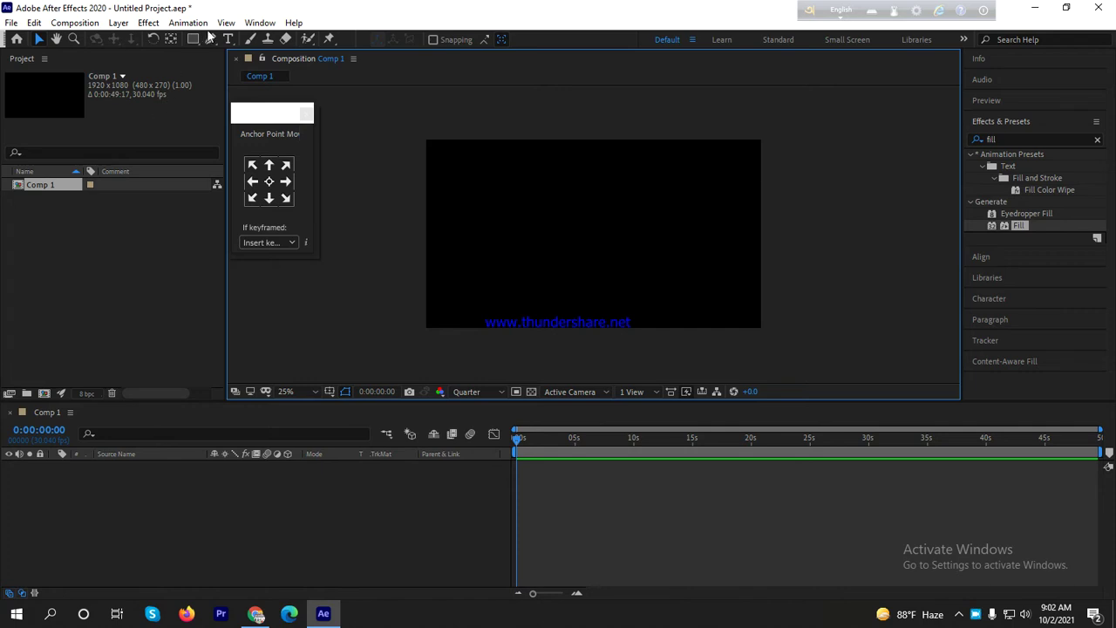
- Create a text layer reading BRAND near the middle of the composition with a white (FFFFFF) fill
{"action": "left_click", "coordinate": [228, 40]}
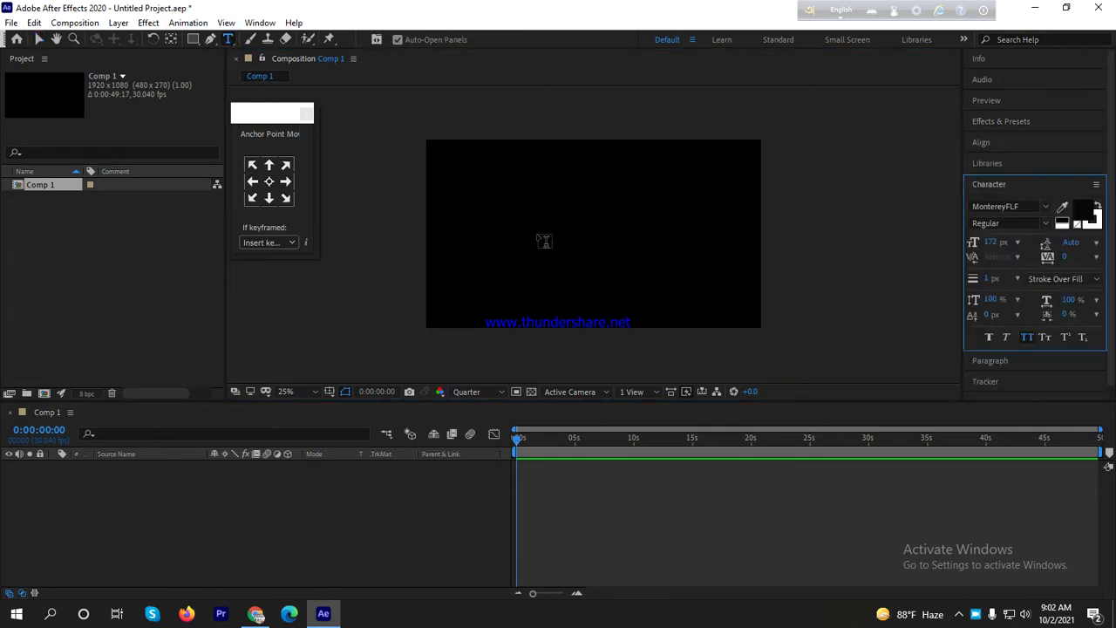
{"action": "left_click", "coordinate": [540, 230]}
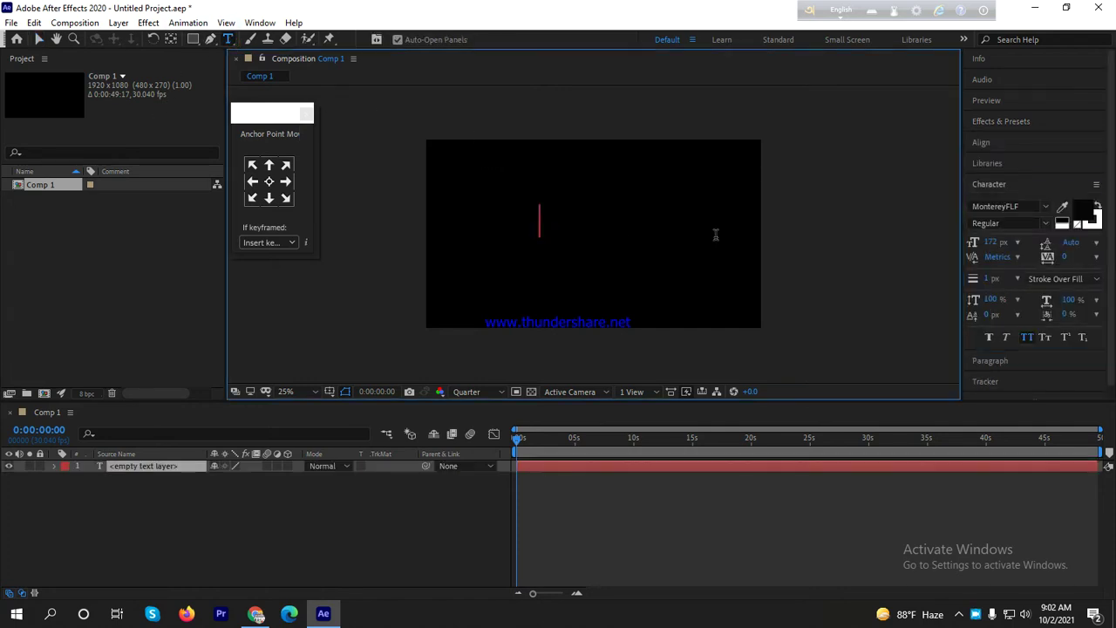
{"action": "left_click", "coordinate": [1081, 215]}
{"action": "left_click", "coordinate": [57, 264]}
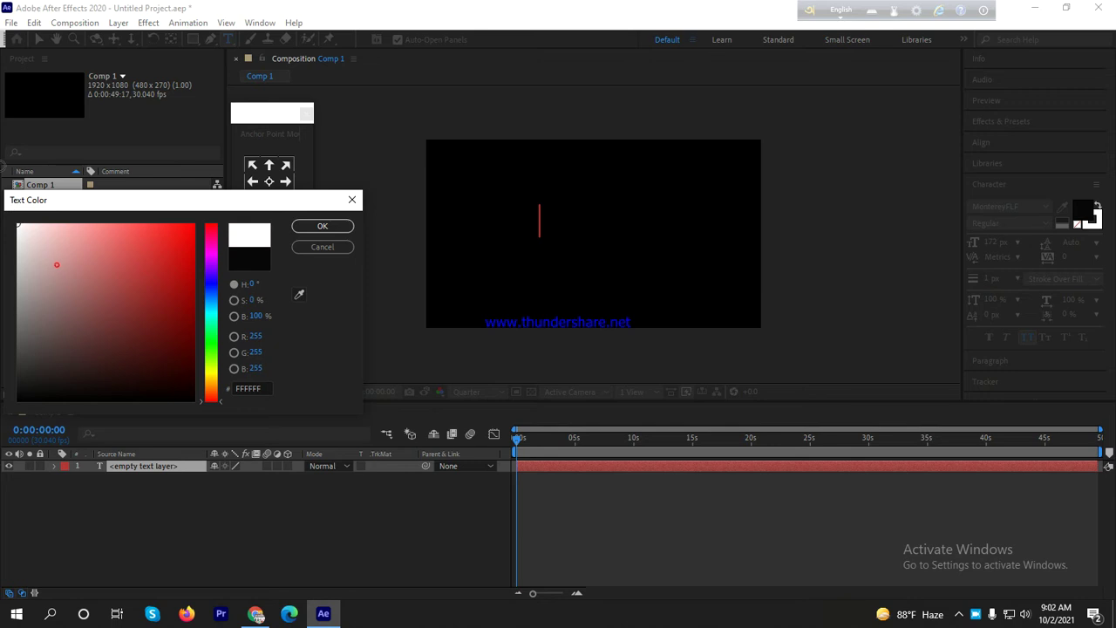
{"action": "left_click", "coordinate": [322, 226]}
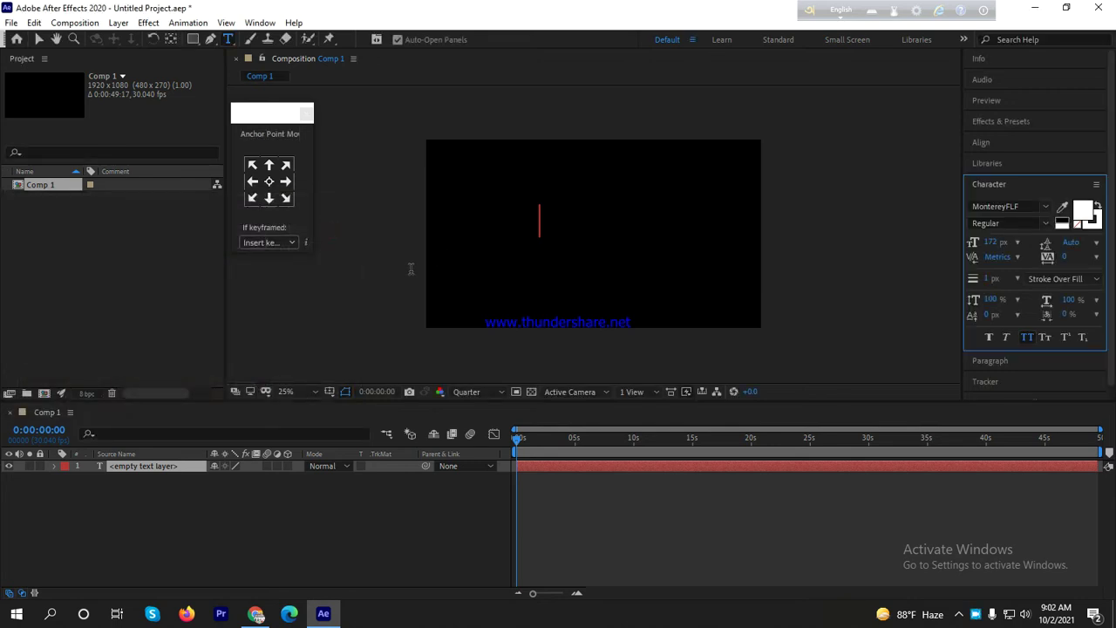
{"action": "type", "text": "ba"}
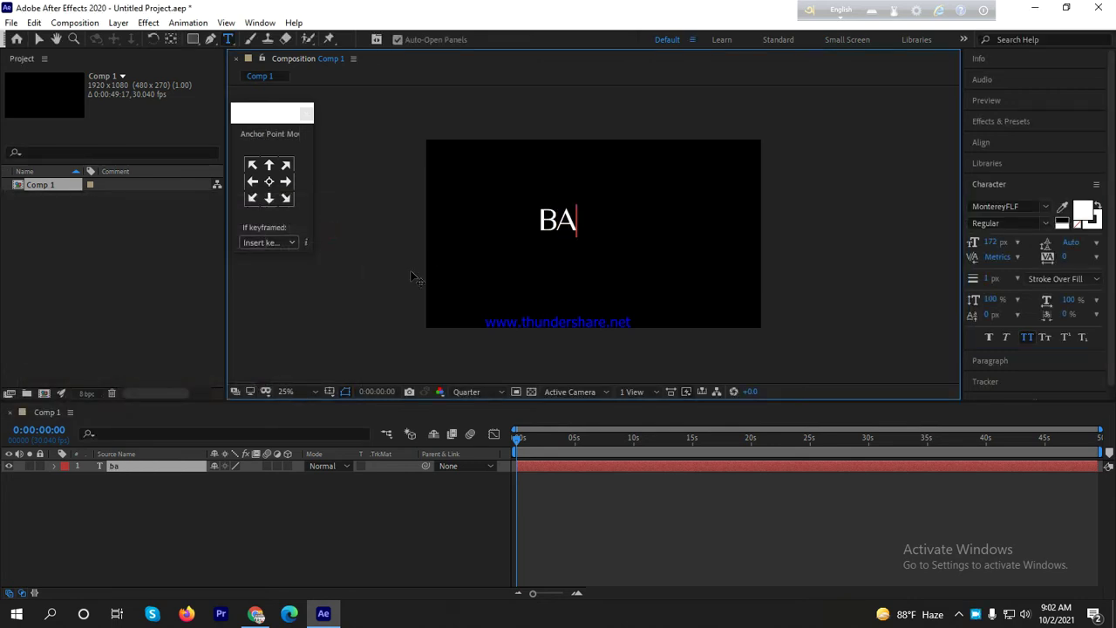
{"action": "key", "text": "BackSpace"}
{"action": "type", "text": "ra"}
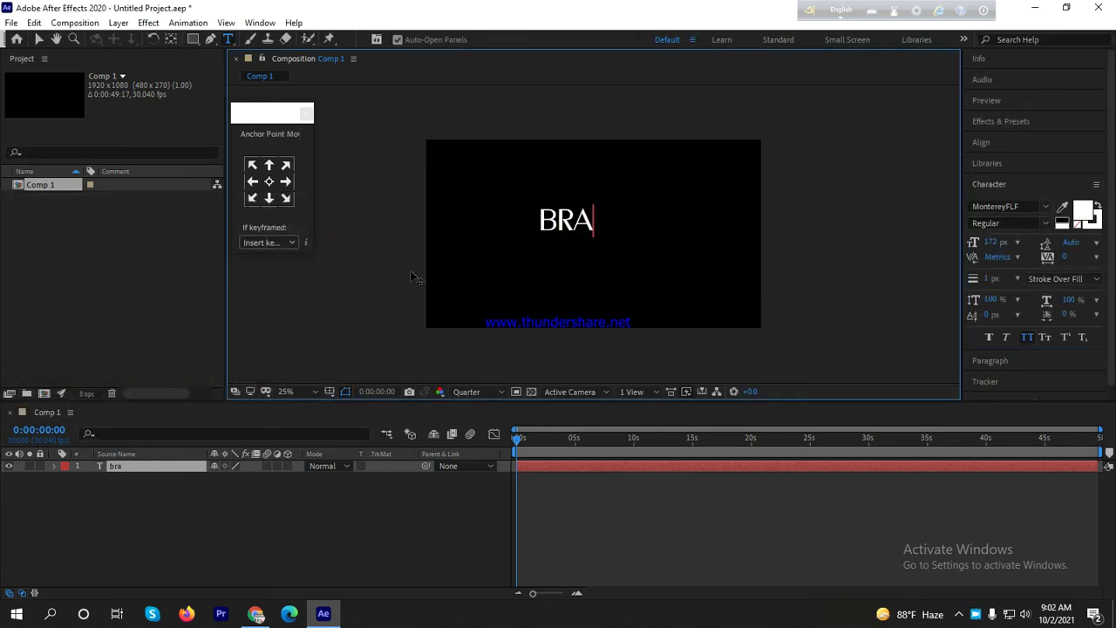
{"action": "type", "text": "nd"}
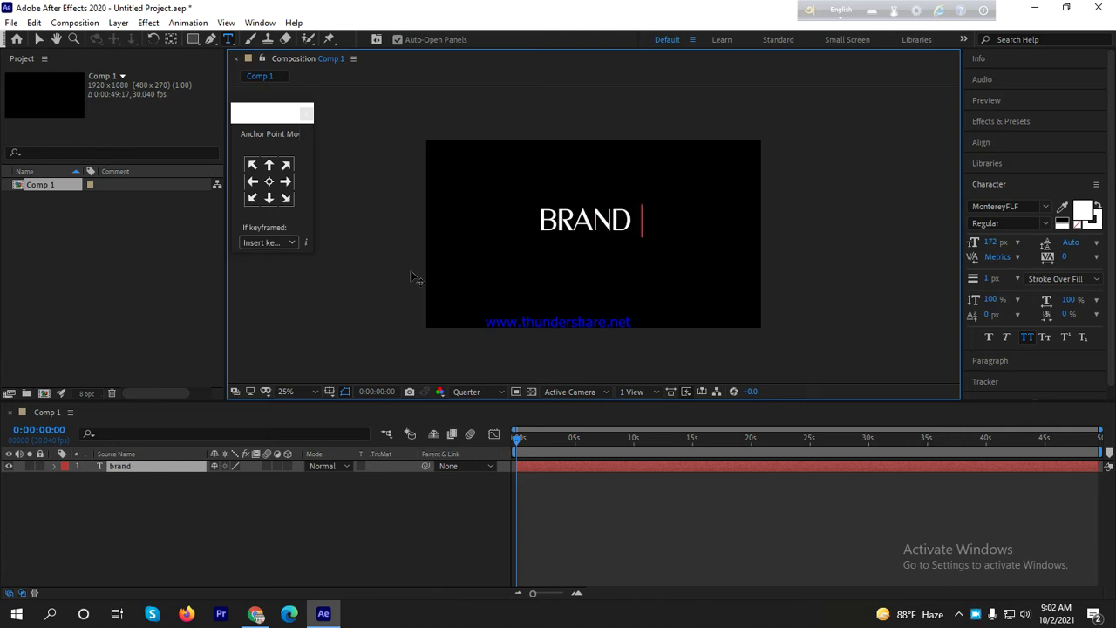
{"action": "left_click", "coordinate": [349, 543]}
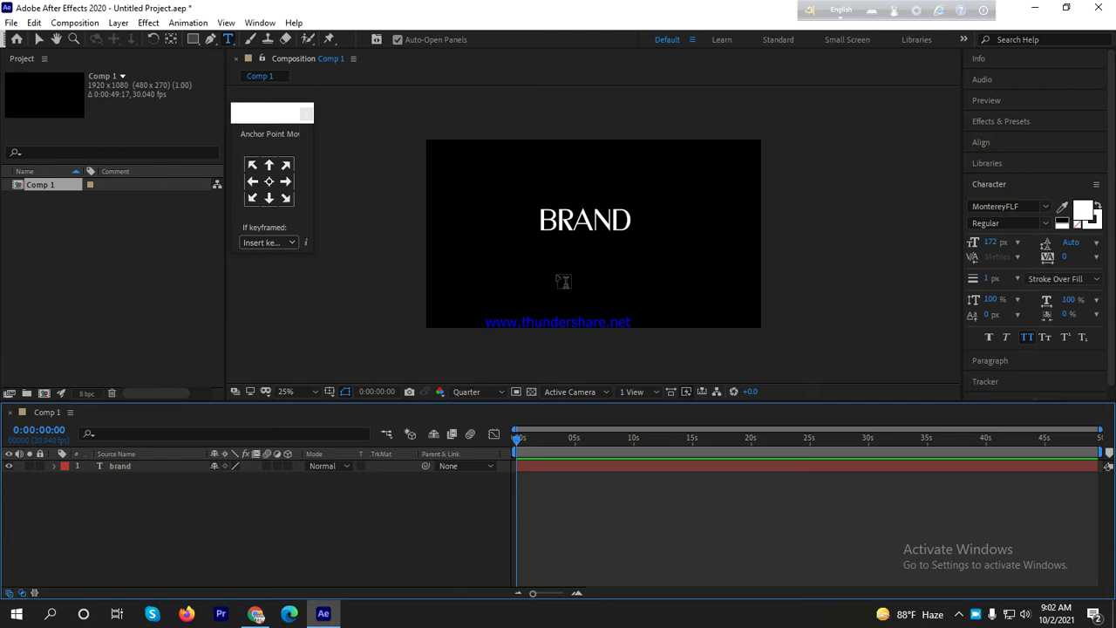
- Add a separate text layer reading NAME just below BRAND and centre its anchor point
{"action": "left_click", "coordinate": [549, 262]}
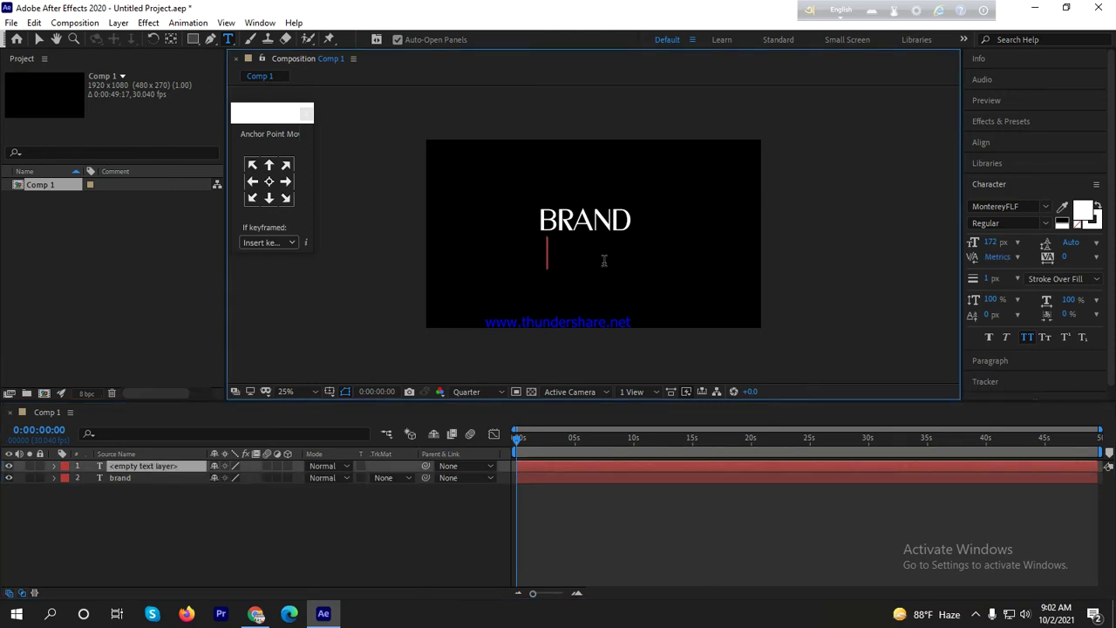
{"action": "type", "text": "NAME"}
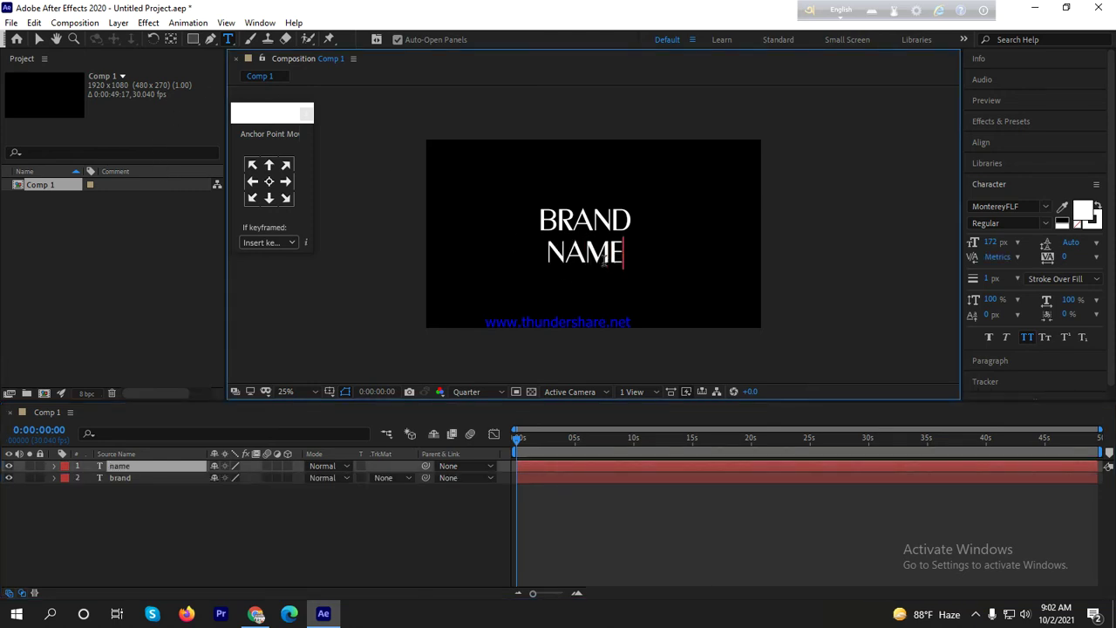
{"action": "left_click", "coordinate": [270, 181]}
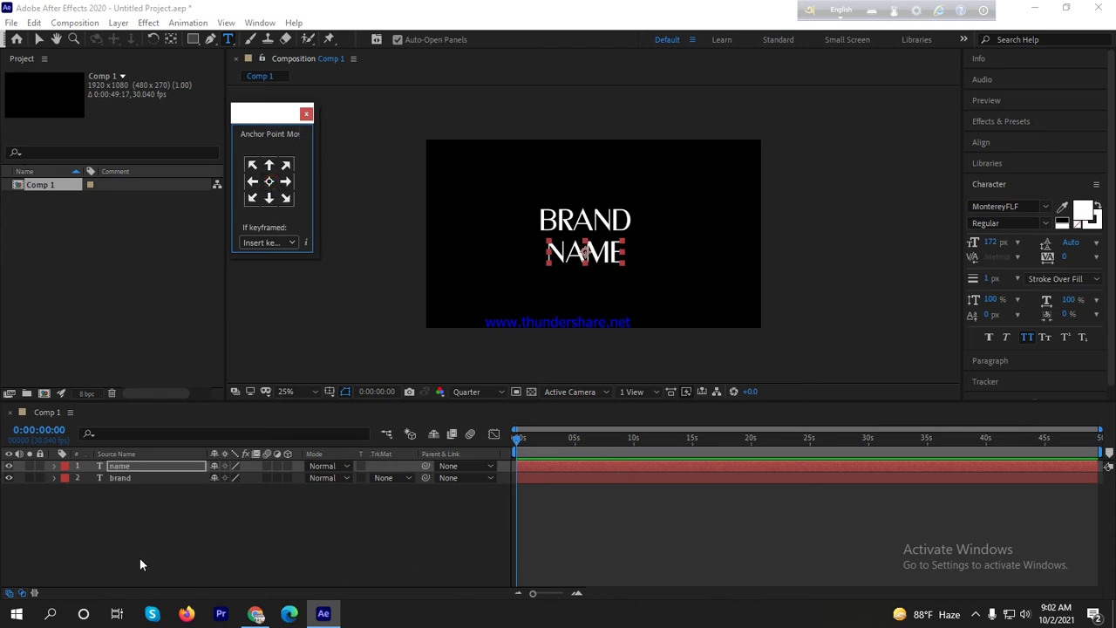
- Centre the BRAND layer's anchor point and move the word so its left edge lines up with NAME
{"action": "left_click", "coordinate": [153, 478]}
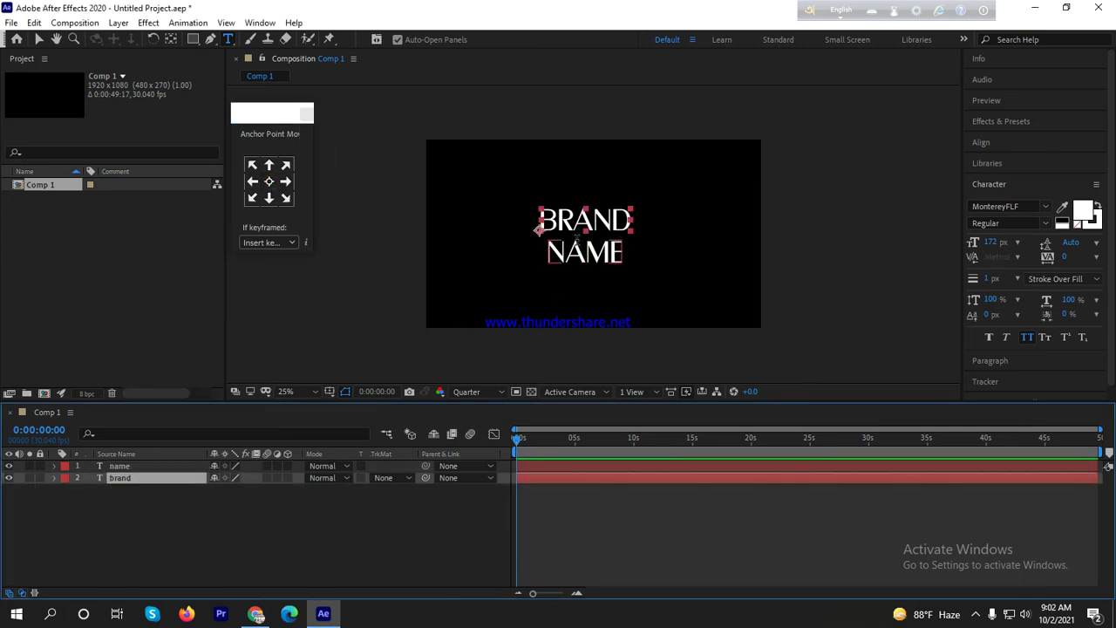
{"action": "key", "text": "v"}
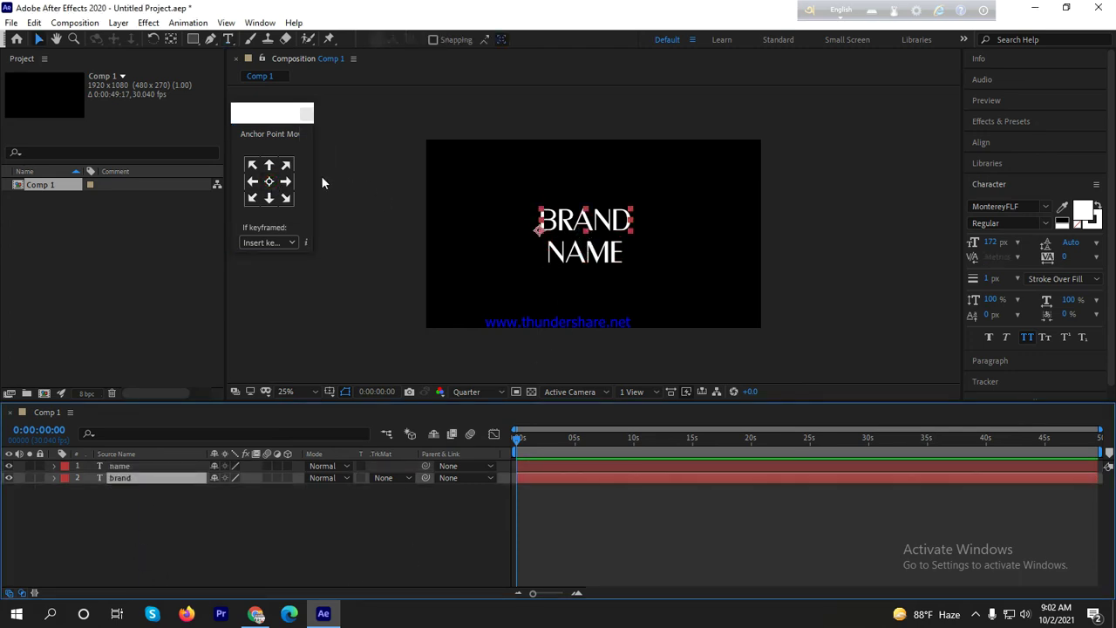
{"action": "left_click", "coordinate": [268, 181]}
{"action": "left_click", "coordinate": [590, 225]}
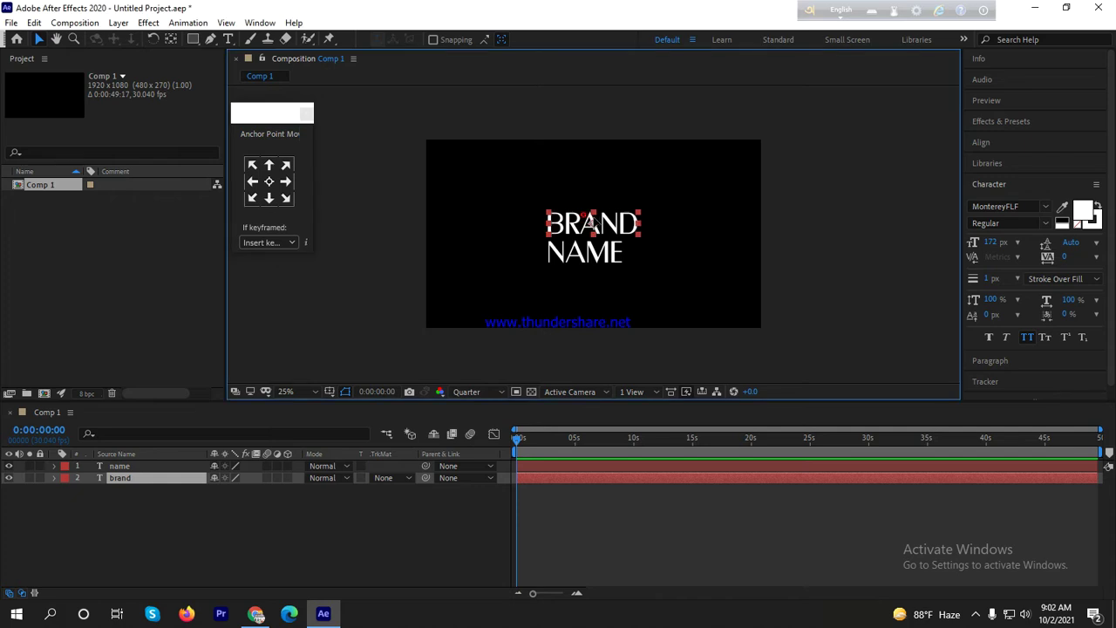
- Enlarge the BRAND text to a font size of 261 px
{"action": "double_click", "coordinate": [590, 225]}
{"action": "left_click_drag", "start_coordinate": [994, 249], "coordinate": [1059, 244]}
{"action": "left_click", "coordinate": [416, 532]}
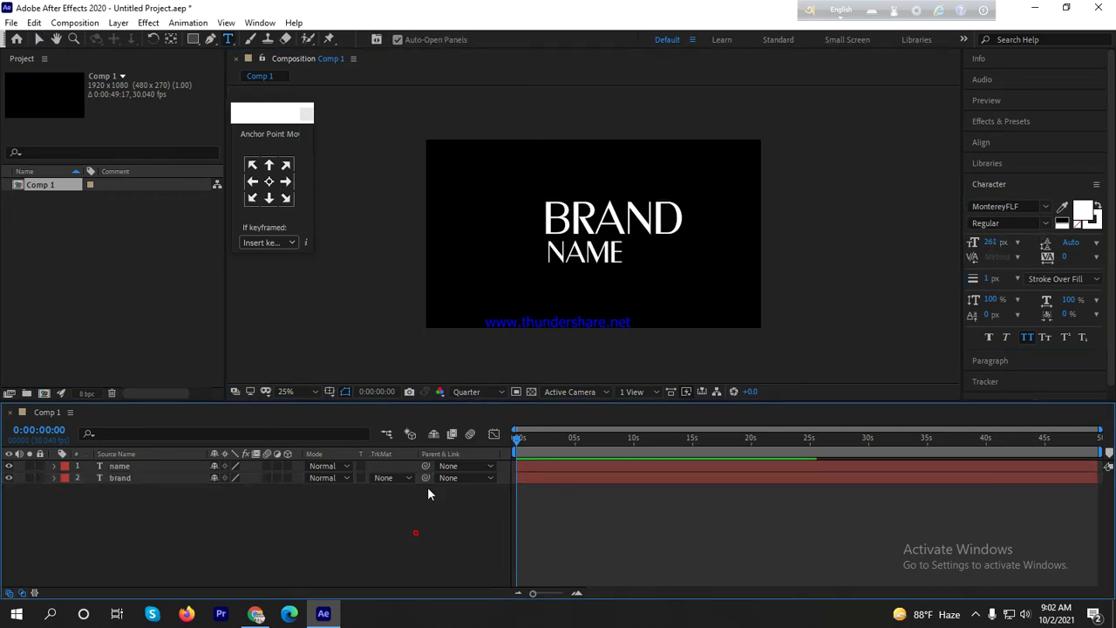
- Reposition NAME slightly below BRAND so that the left edges of both words line up
{"action": "key", "text": "v"}
{"action": "left_click_drag", "start_coordinate": [591, 225], "coordinate": [586, 255]}
{"action": "left_click", "coordinate": [579, 295]}
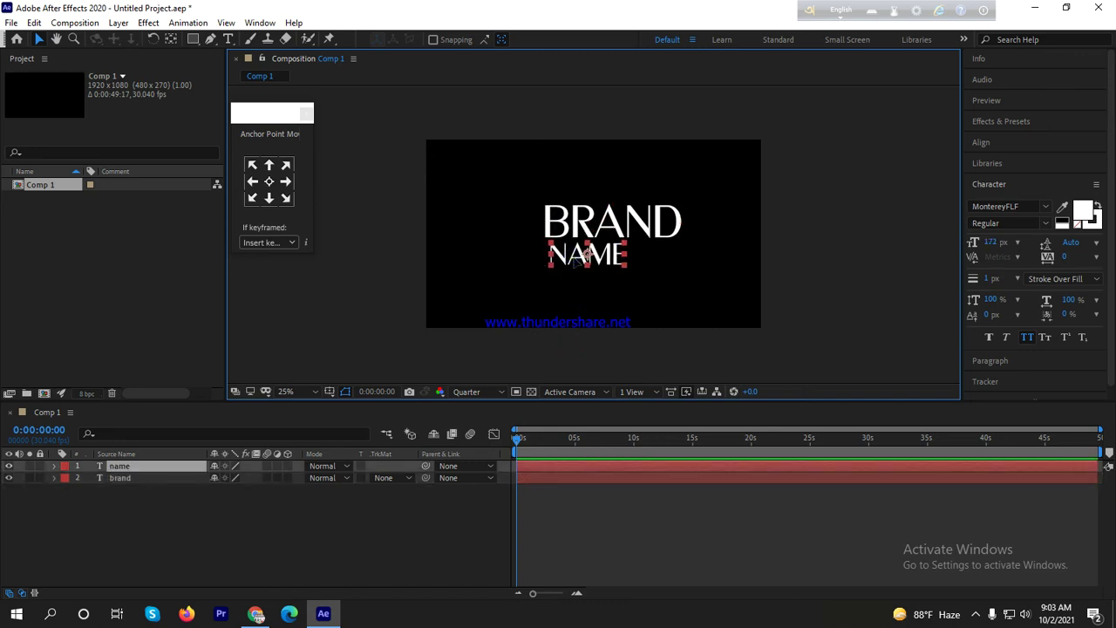
{"action": "scroll", "coordinate": [577, 258], "scroll_direction": "up", "scroll_amount": 4}
{"action": "left_click_drag", "start_coordinate": [556, 320], "coordinate": [550, 324]}
{"action": "scroll", "coordinate": [559, 318], "scroll_direction": "down", "scroll_amount": 2}
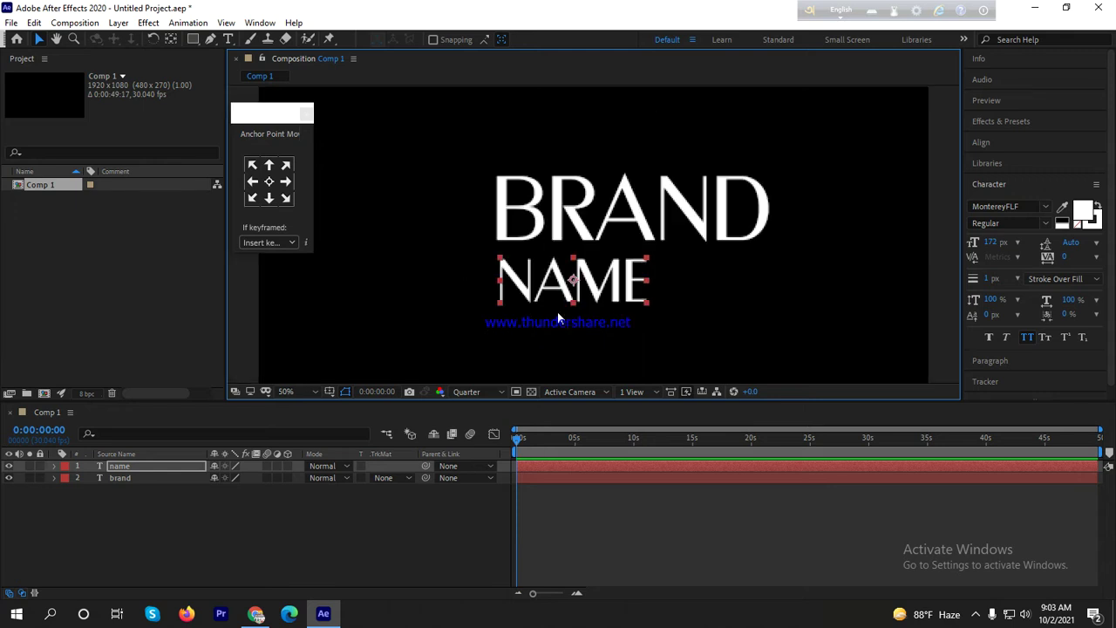
{"action": "scroll", "coordinate": [541, 279], "scroll_direction": "down", "scroll_amount": 4}
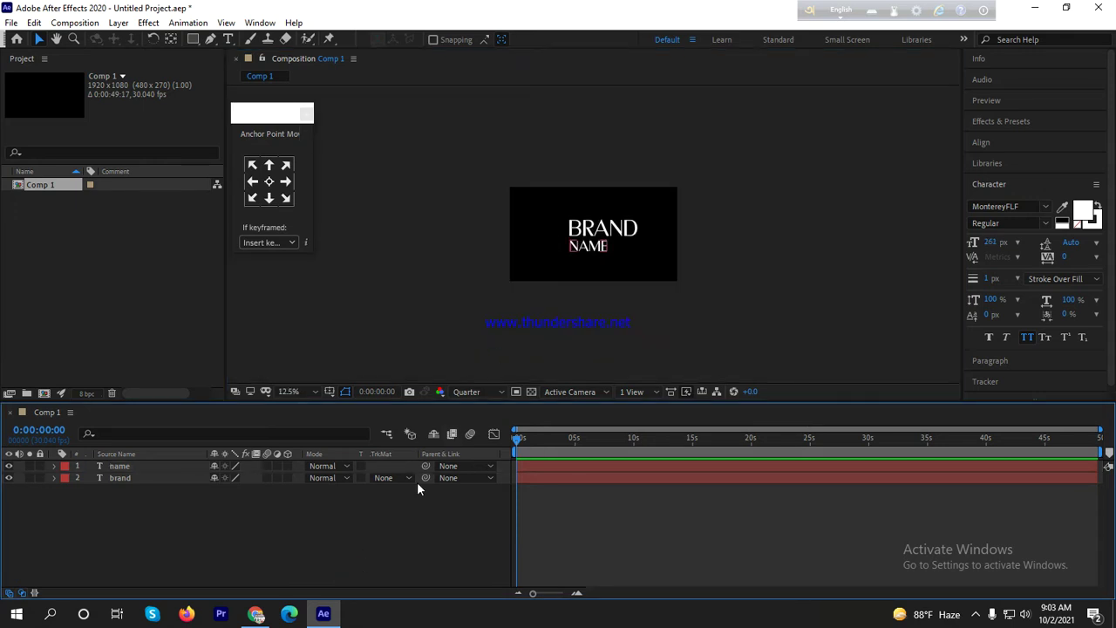
{"action": "scroll", "coordinate": [612, 309], "scroll_direction": "up", "scroll_amount": 4}
{"action": "scroll", "coordinate": [607, 305], "scroll_direction": "down", "scroll_amount": 5}
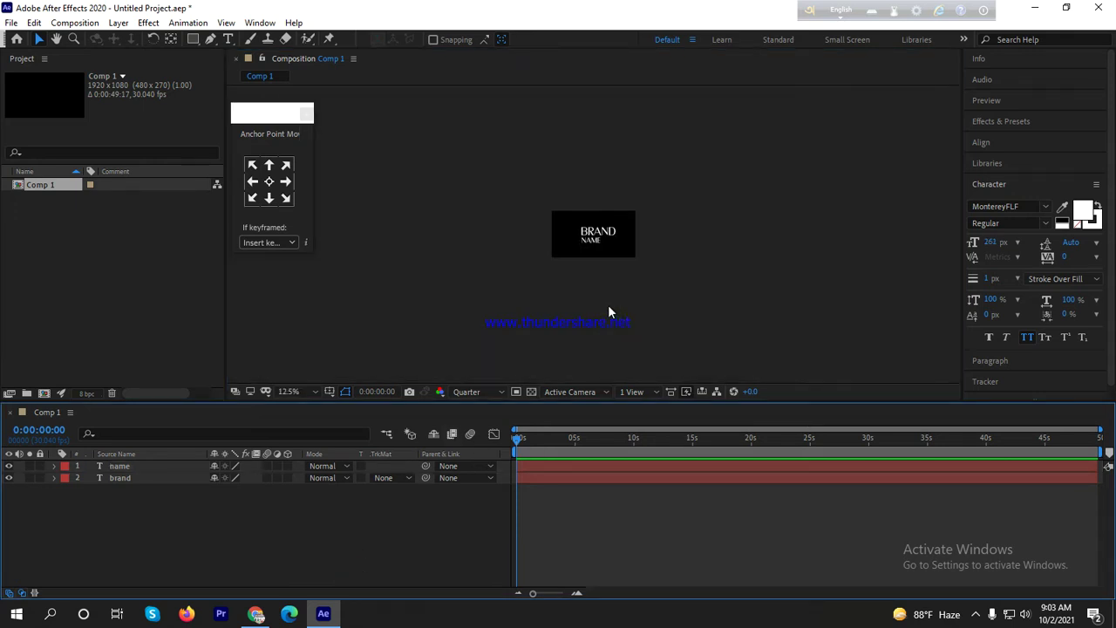
{"action": "scroll", "coordinate": [608, 304], "scroll_direction": "up", "scroll_amount": 3}
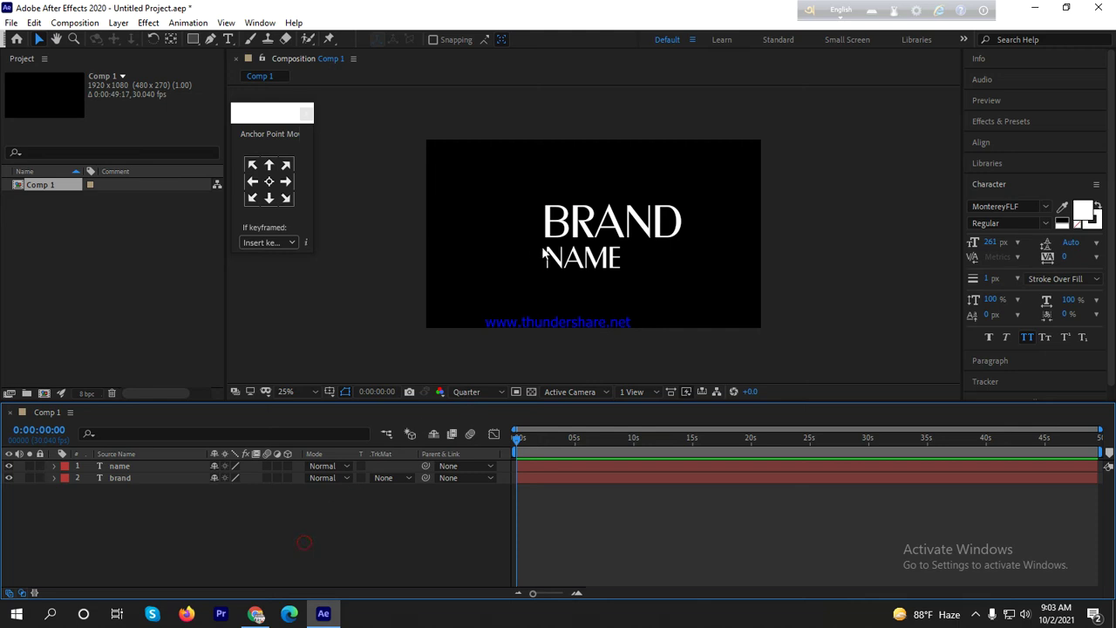
- Move the brand layer above the name layer in the layer stack
{"action": "left_click", "coordinate": [575, 257]}
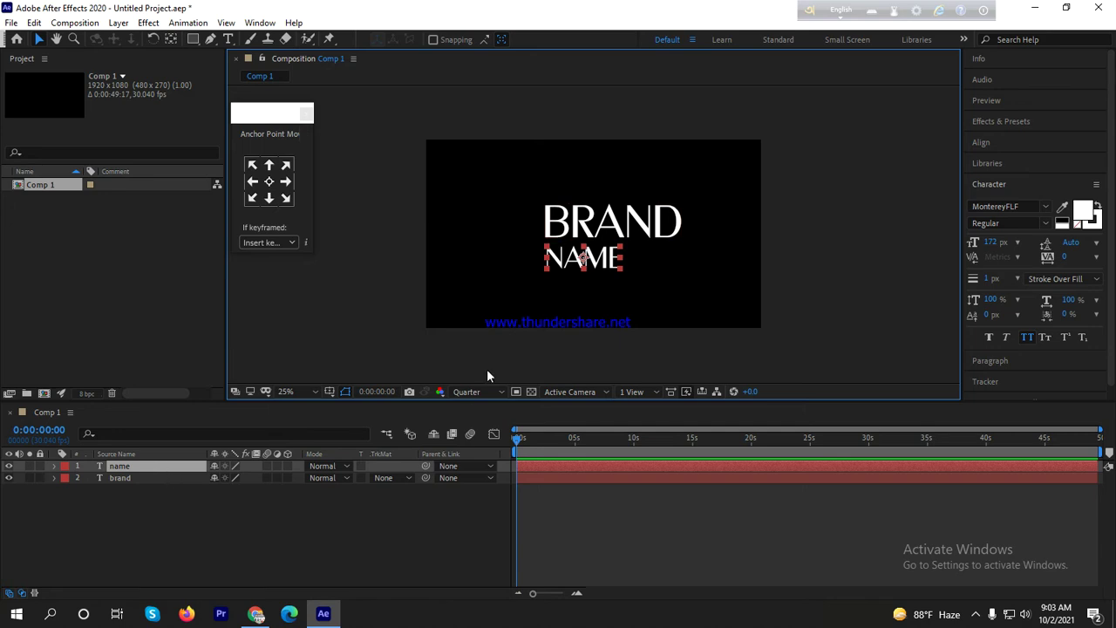
{"action": "left_click", "coordinate": [152, 476]}
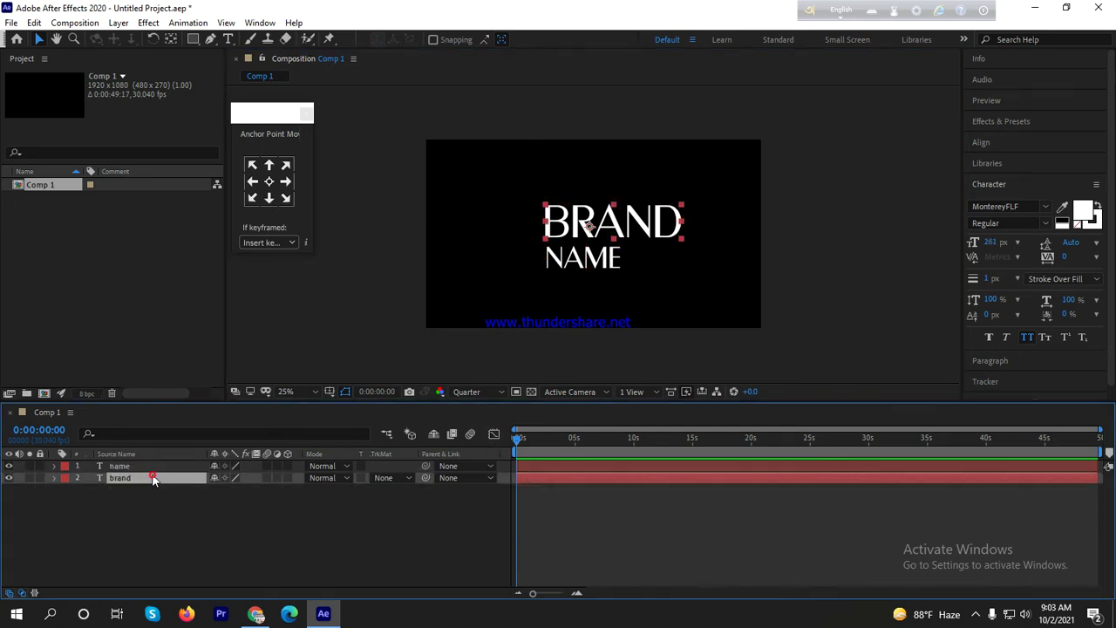
{"action": "left_click_drag", "start_coordinate": [158, 477], "coordinate": [150, 471]}
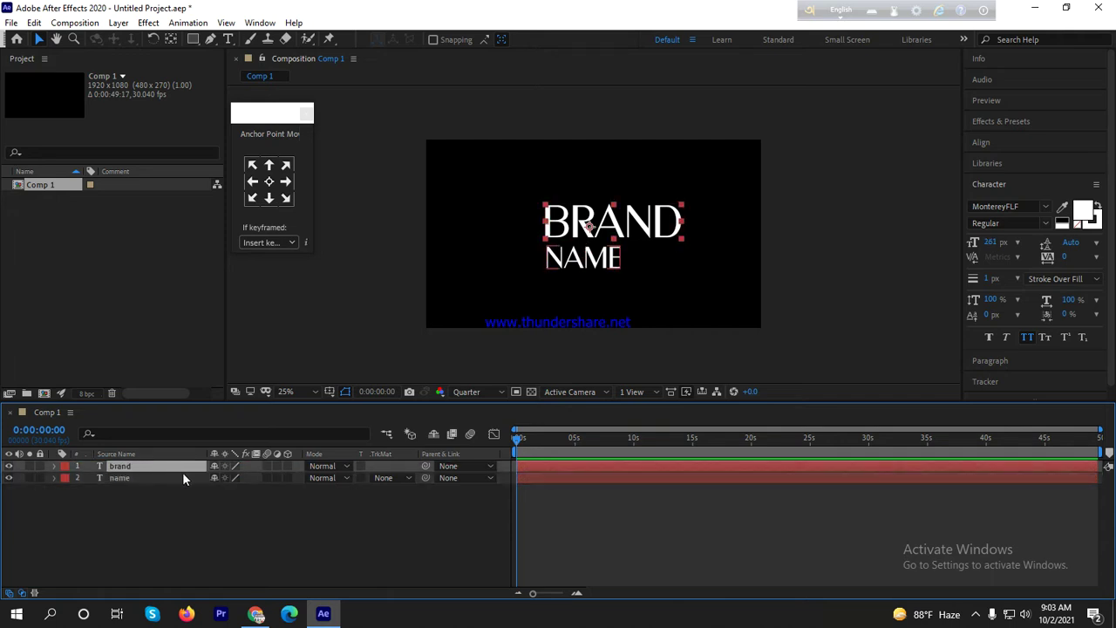
- Keyframe the brand layer's Position at frame 0, and at frame 9 raise the word straight up to about 934.6, 219.4
{"action": "key", "text": "p"}
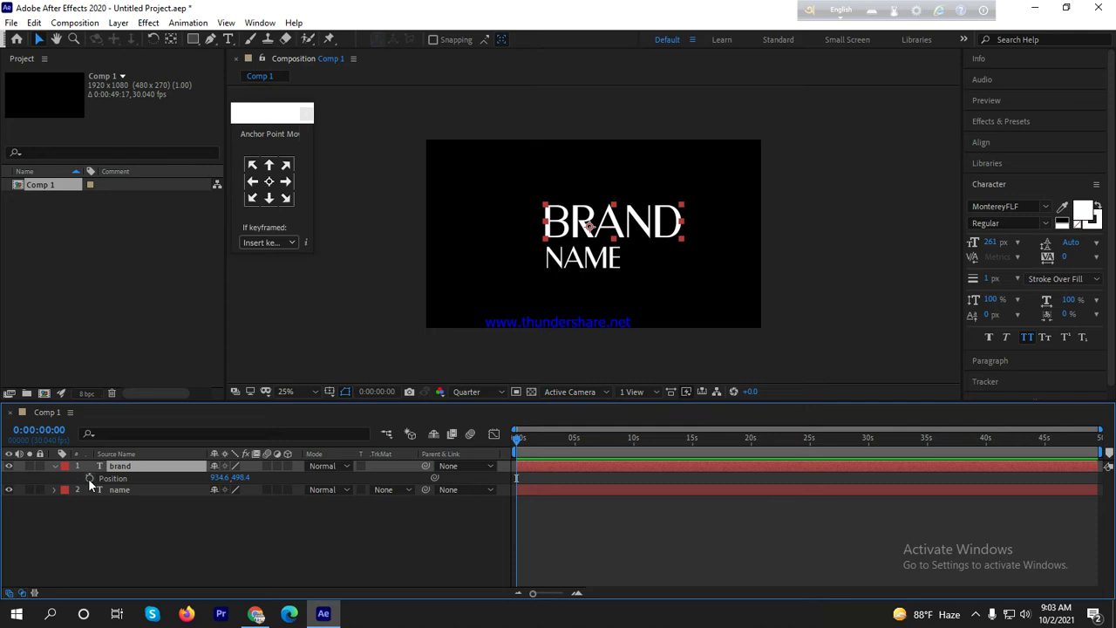
{"action": "left_click", "coordinate": [89, 478]}
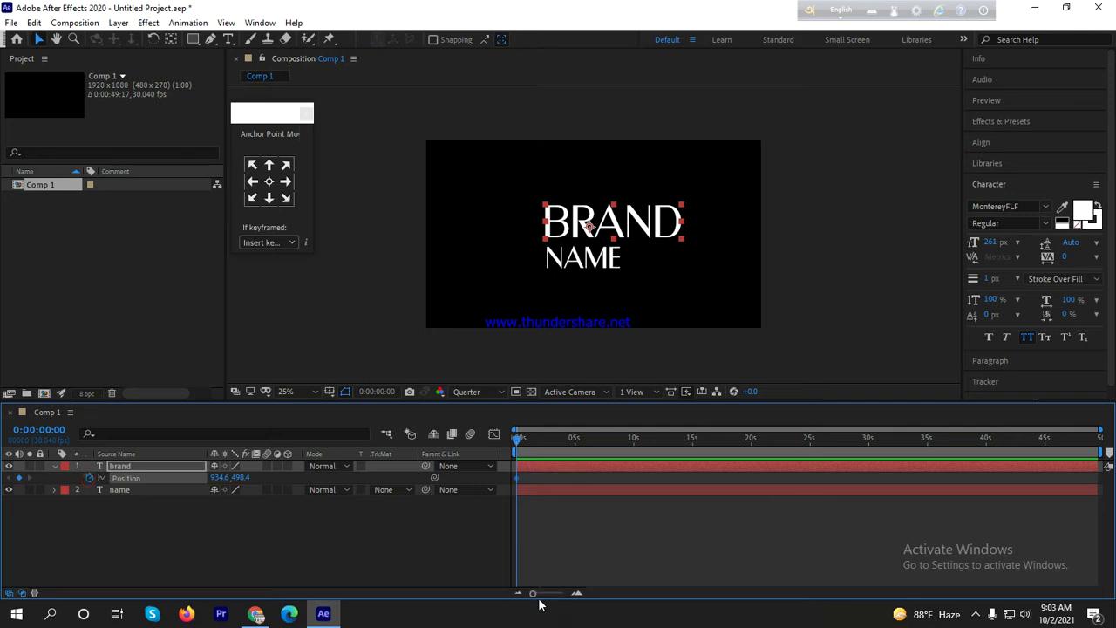
{"action": "left_click_drag", "start_coordinate": [533, 593], "coordinate": [567, 600]}
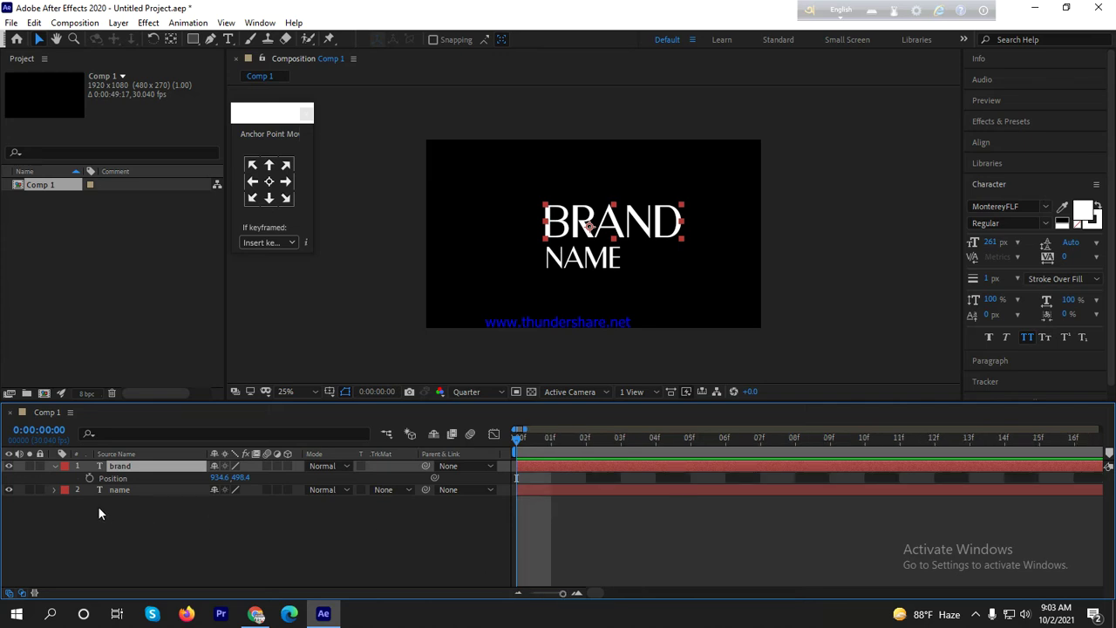
{"action": "left_click", "coordinate": [90, 476]}
{"action": "left_click_drag", "start_coordinate": [526, 452], "coordinate": [864, 453]}
{"action": "left_click_drag", "start_coordinate": [588, 227], "coordinate": [589, 177]}
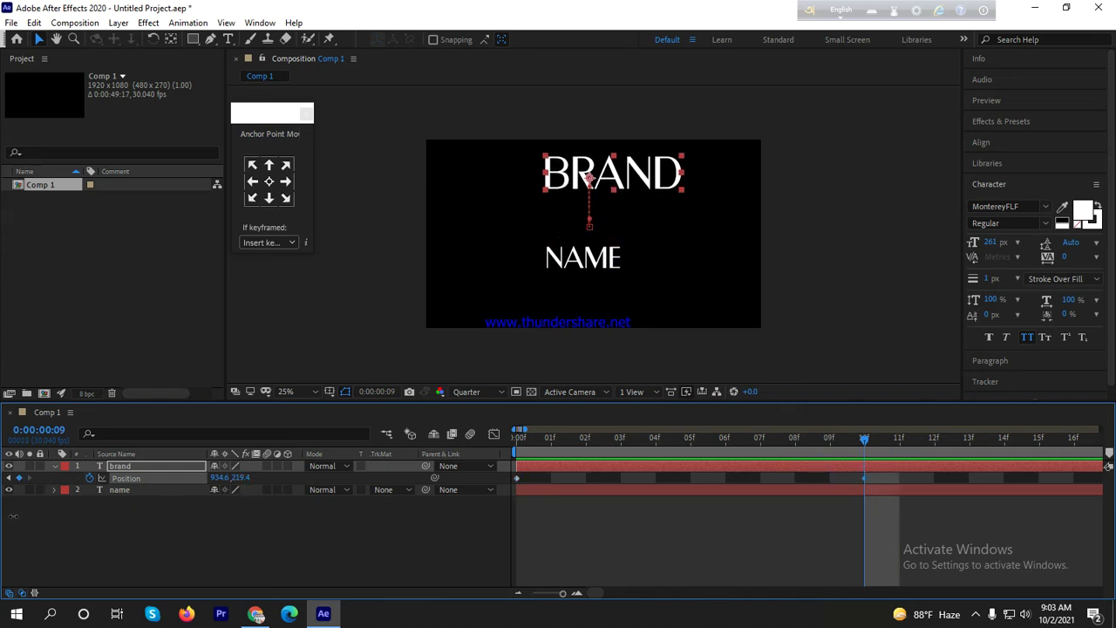
- Swap the brand layer's two Position keyframes so BRAND drops from the raised position into place by frame 9, and preview the motion
{"action": "left_click", "coordinate": [860, 481]}
{"action": "left_click", "coordinate": [866, 477]}
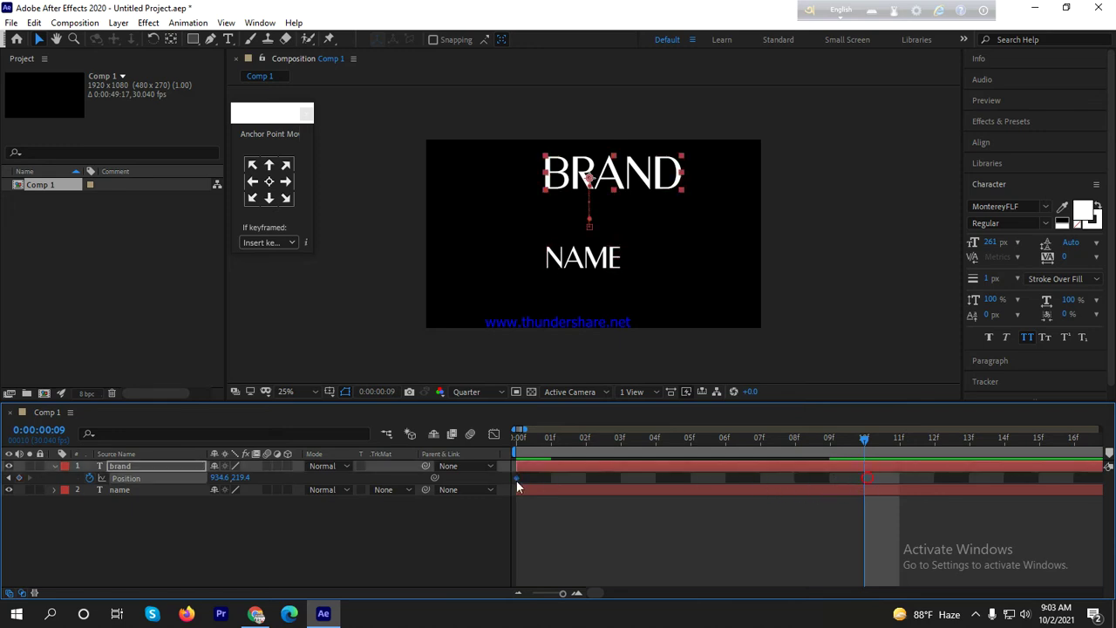
{"action": "left_click_drag", "start_coordinate": [515, 479], "coordinate": [858, 479]}
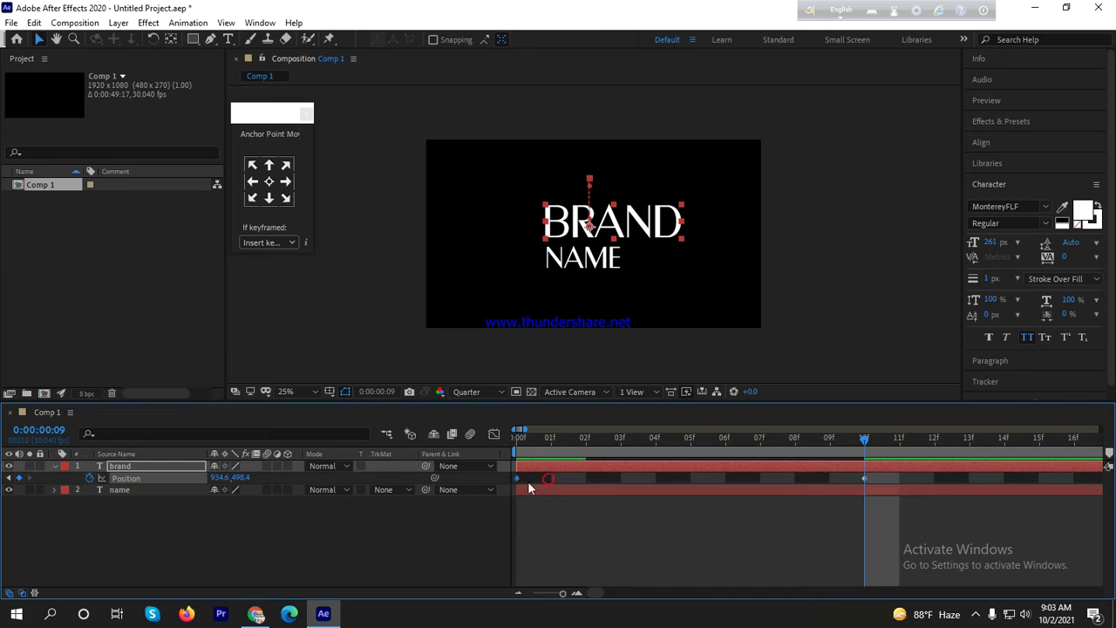
{"action": "key", "text": "space"}
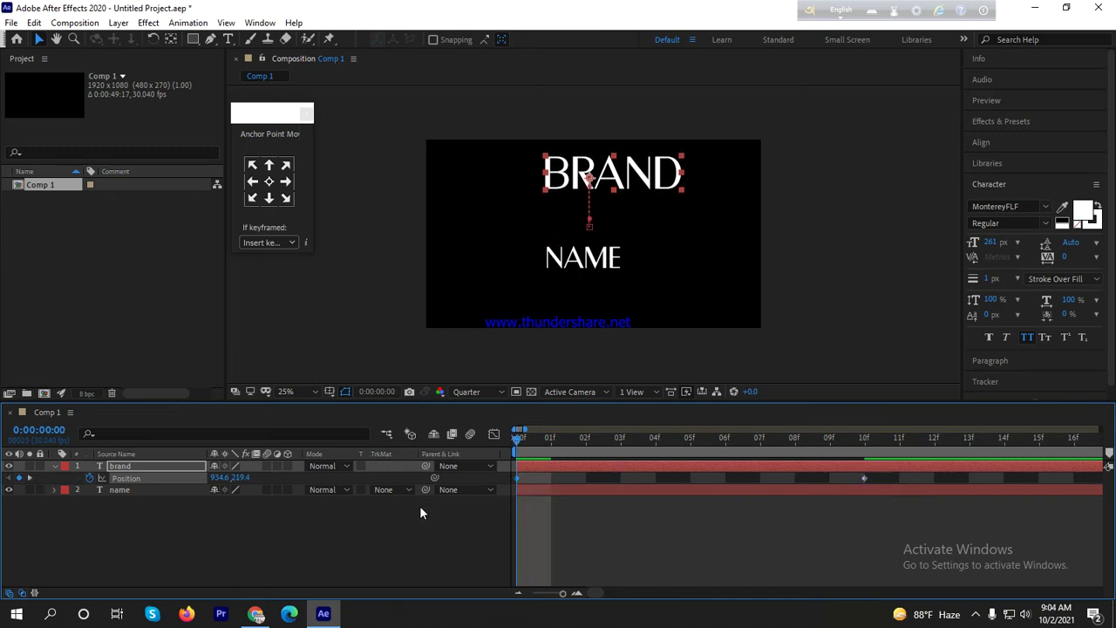
{"action": "key", "text": "space"}
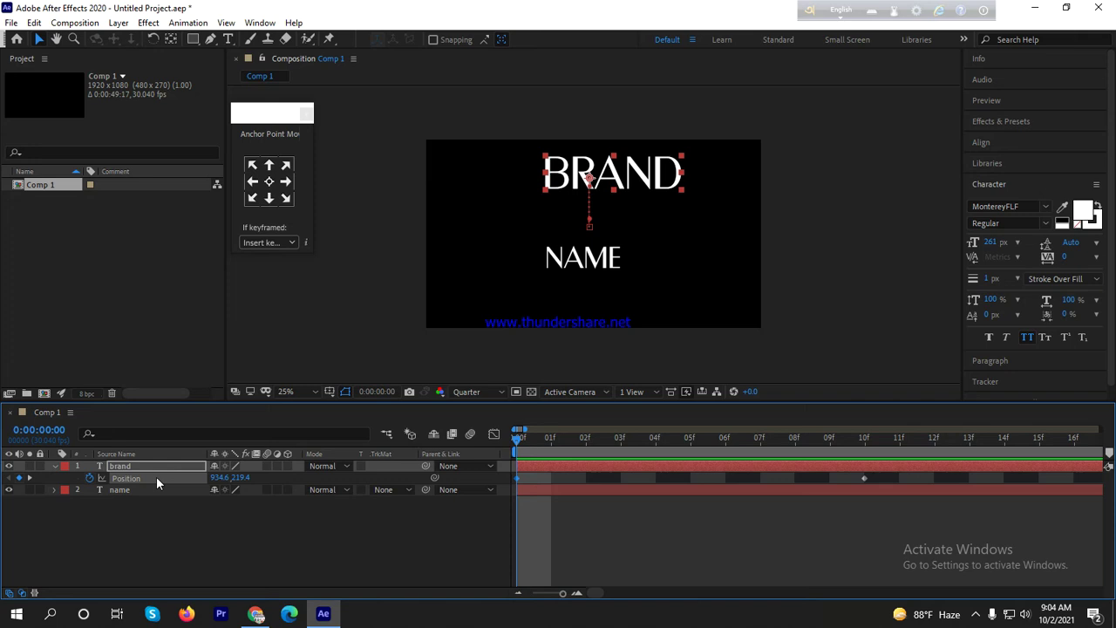
- Keyframe the brand layer's Opacity from 0% at frame 0 to 100% at frame 9, and show Position alongside it
{"action": "key", "text": "t"}
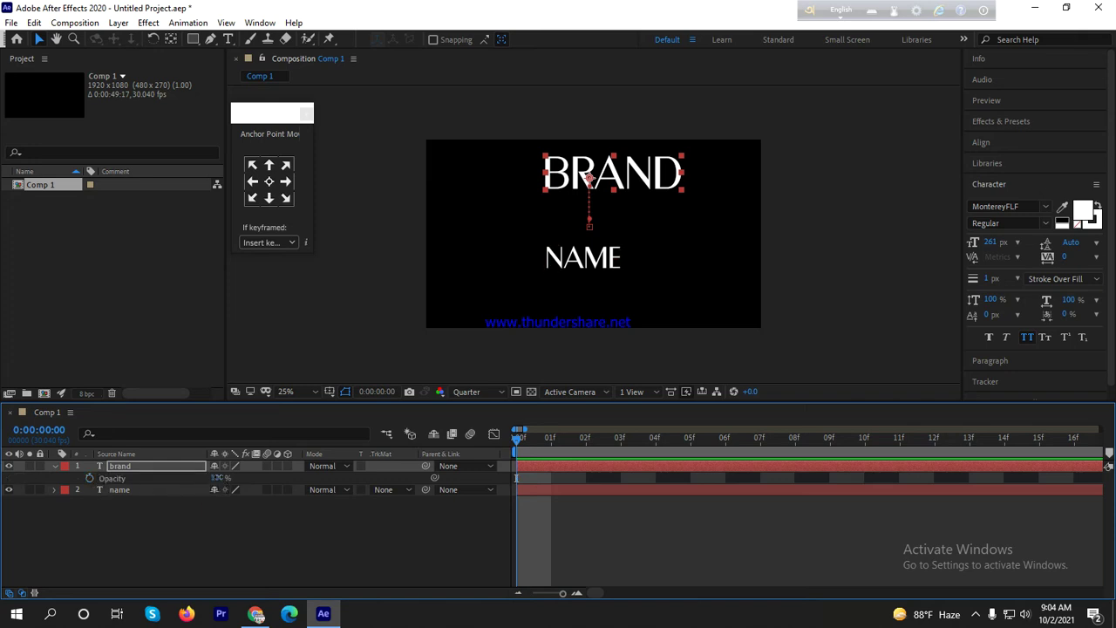
{"action": "left_click_drag", "start_coordinate": [218, 478], "coordinate": [38, 492]}
{"action": "left_click", "coordinate": [90, 478]}
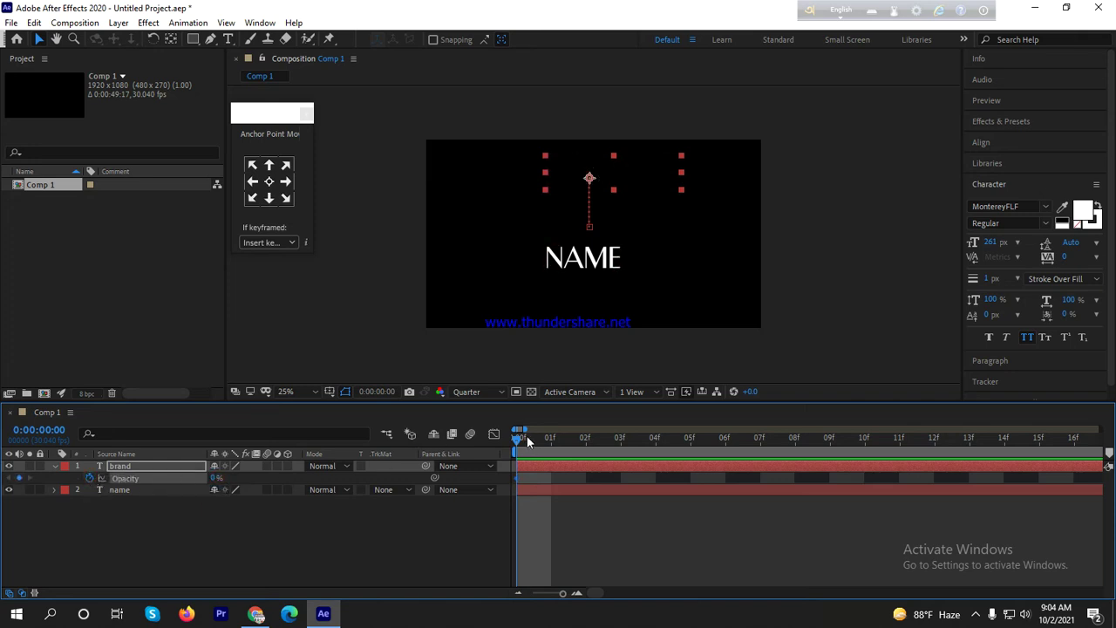
{"action": "left_click_drag", "start_coordinate": [520, 440], "coordinate": [863, 461]}
{"action": "left_click_drag", "start_coordinate": [215, 478], "coordinate": [305, 478]}
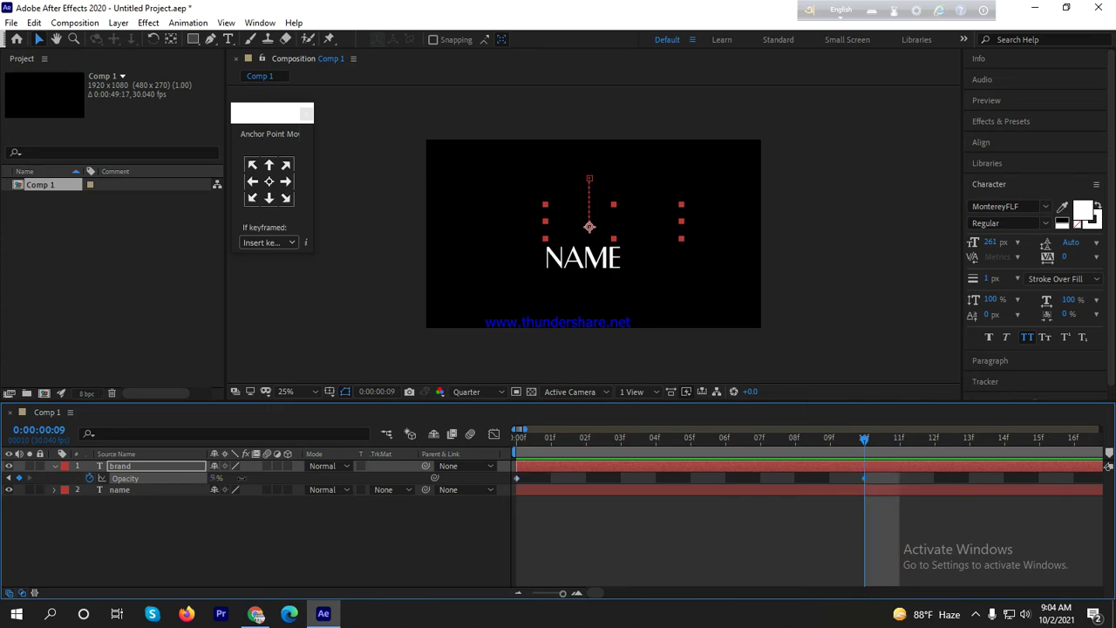
{"action": "key", "text": "alt+shift+p"}
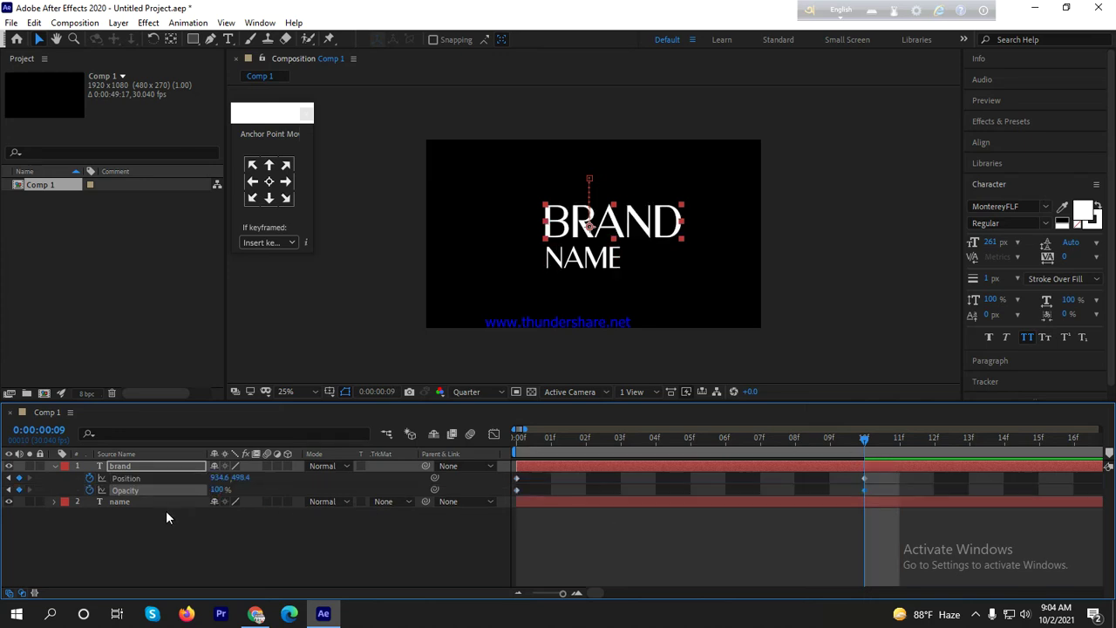
- Apply Easy Ease to the brand layer's end Position and Opacity keyframes
{"action": "left_click", "coordinate": [881, 477]}
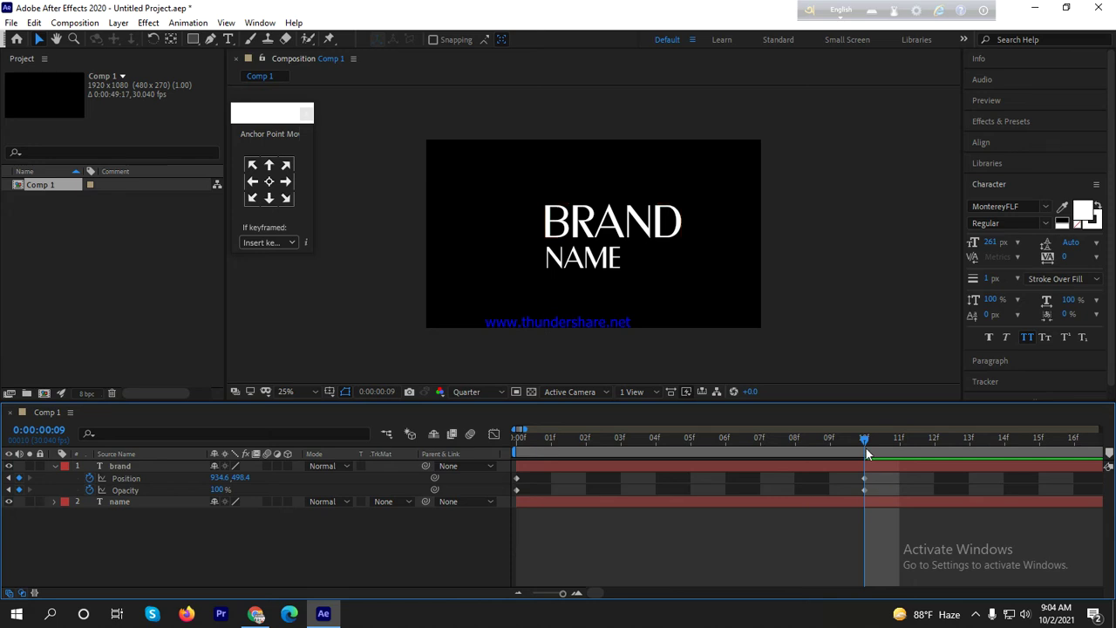
{"action": "left_click", "coordinate": [829, 452]}
{"action": "left_click_drag", "start_coordinate": [883, 473], "coordinate": [820, 503]}
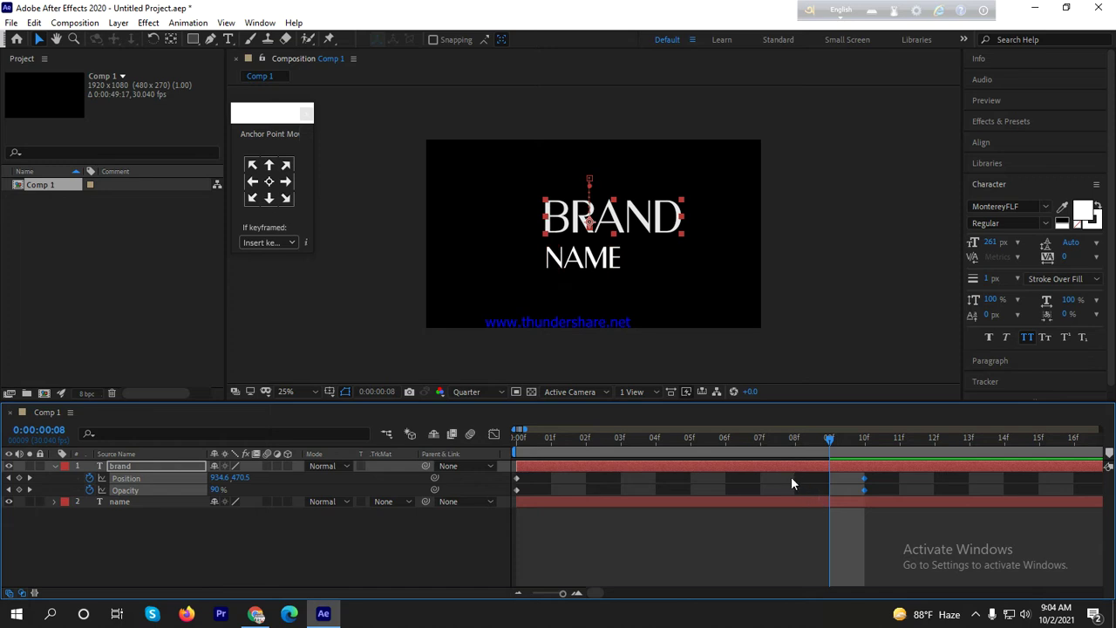
{"action": "key", "text": "F9"}
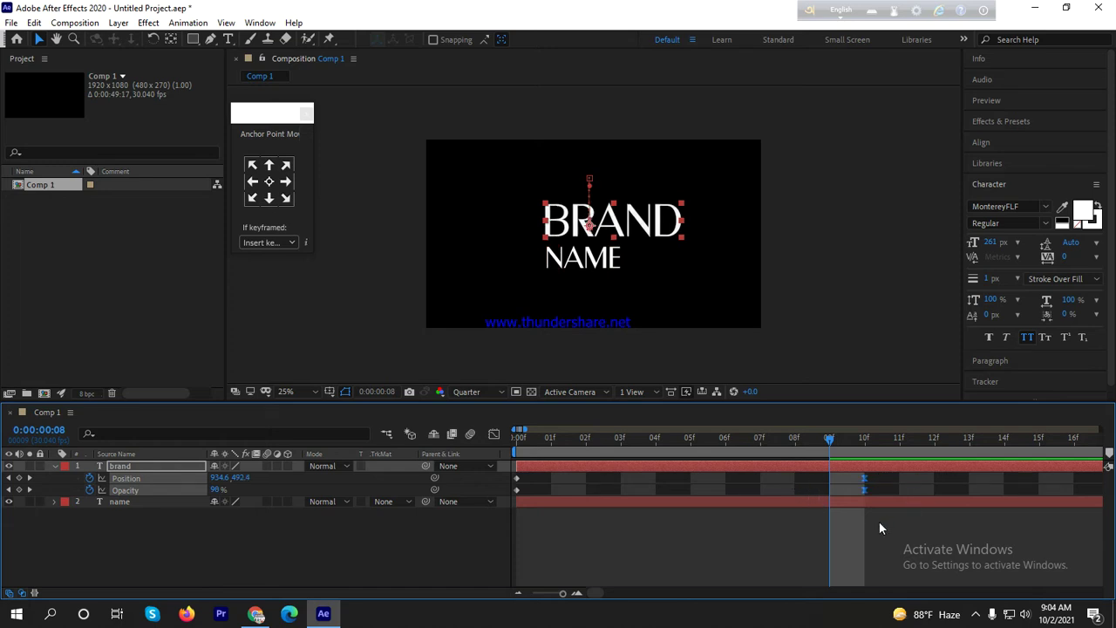
- Set the incoming velocity influence of the brand layer's two end keyframes to 75% and preview the BRAND drop from the start
{"action": "right_click", "coordinate": [865, 492]}
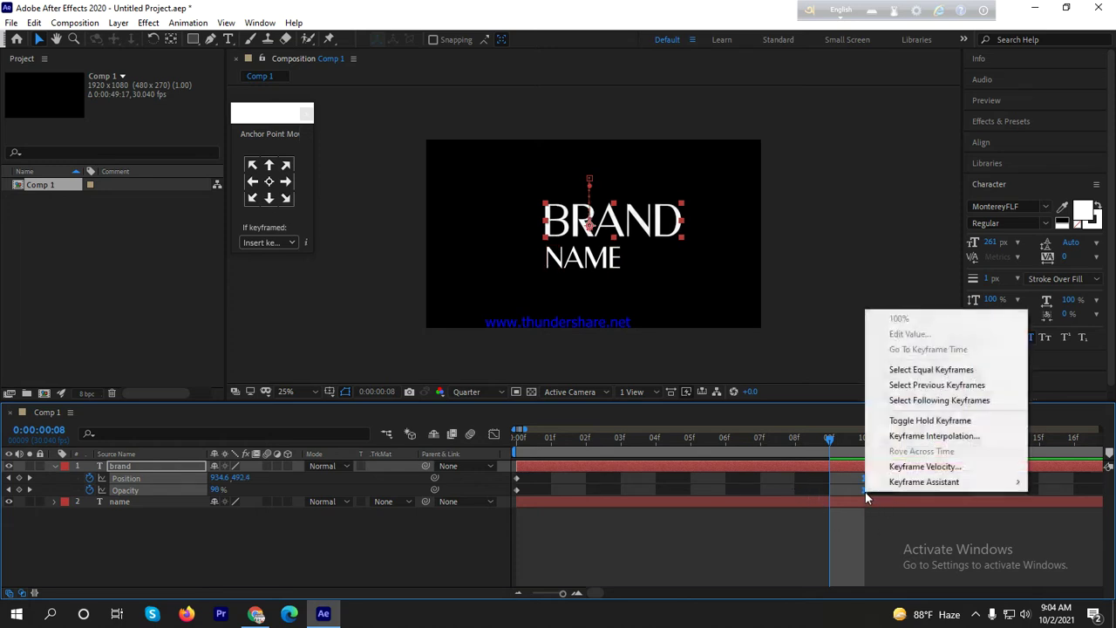
{"action": "left_click", "coordinate": [918, 469]}
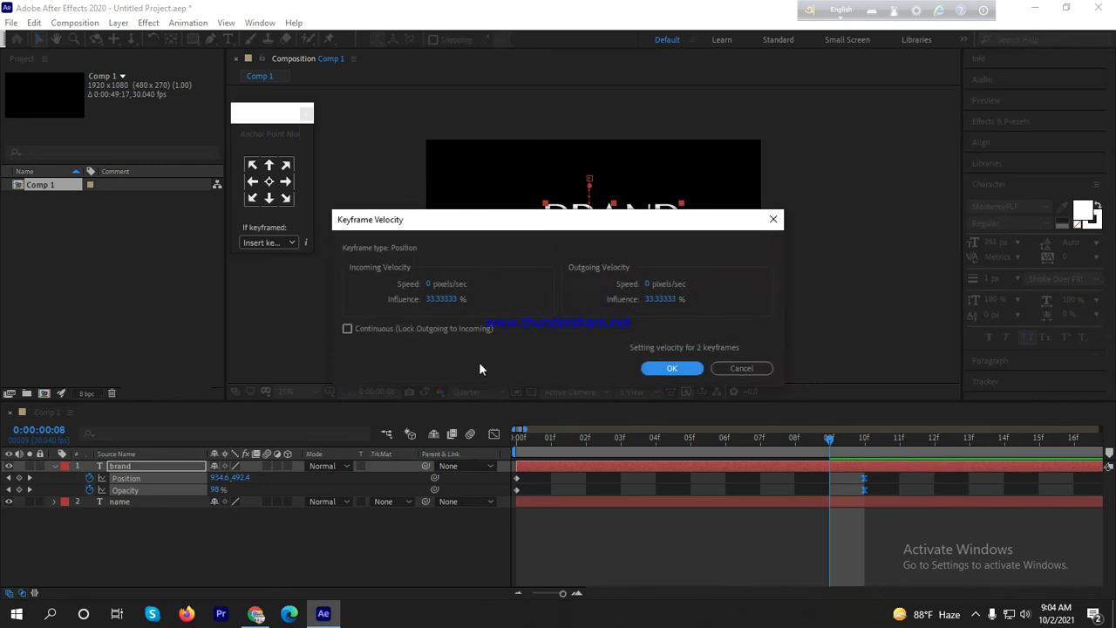
{"action": "left_click", "coordinate": [441, 299]}
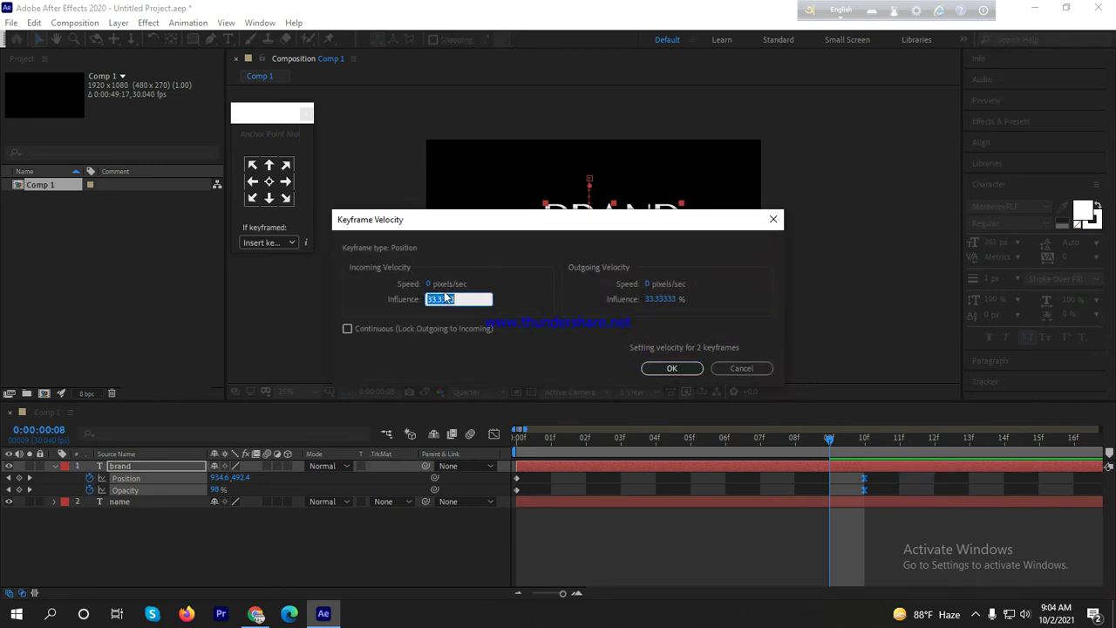
{"action": "type", "text": "75"}
{"action": "left_click", "coordinate": [670, 369]}
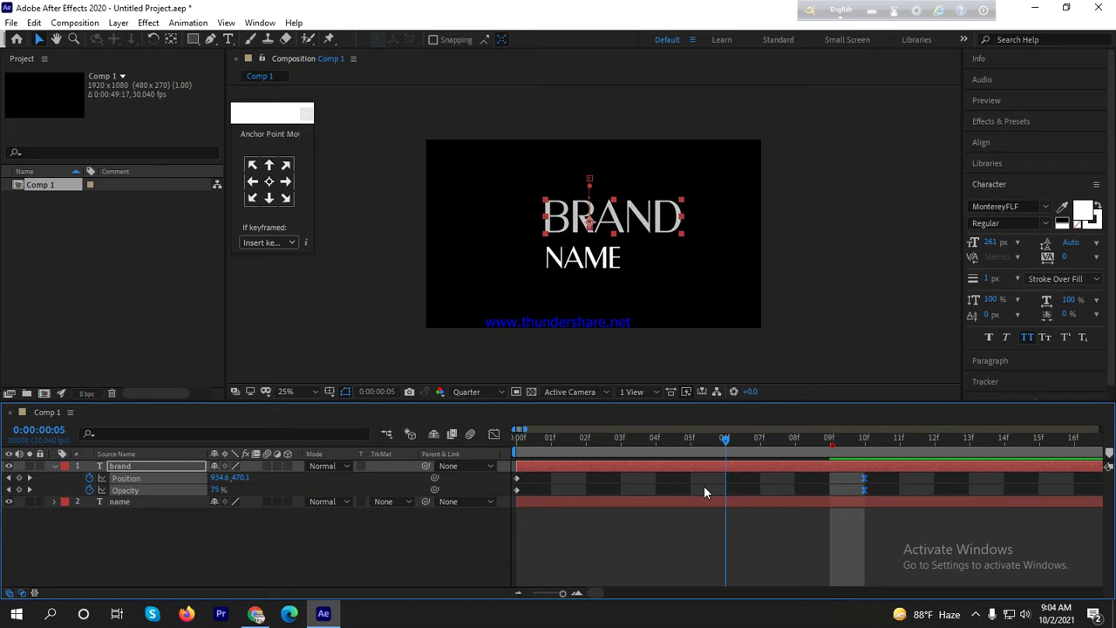
{"action": "key", "text": "Home"}
{"action": "key", "text": "space"}
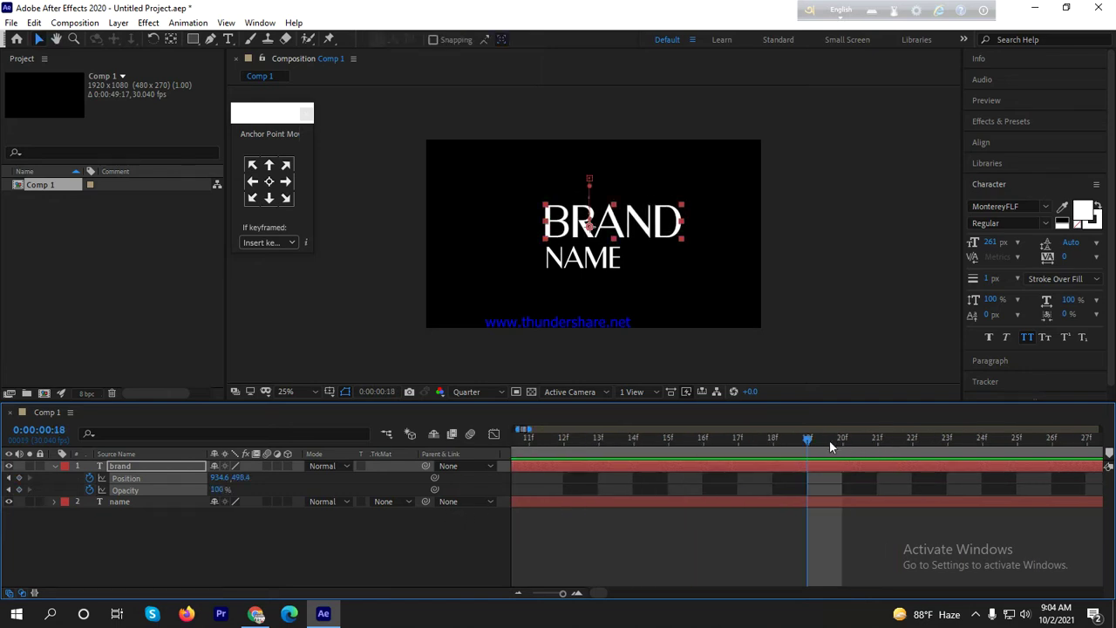
{"action": "left_click_drag", "start_coordinate": [799, 442], "coordinate": [485, 457]}
{"action": "key", "text": "space"}
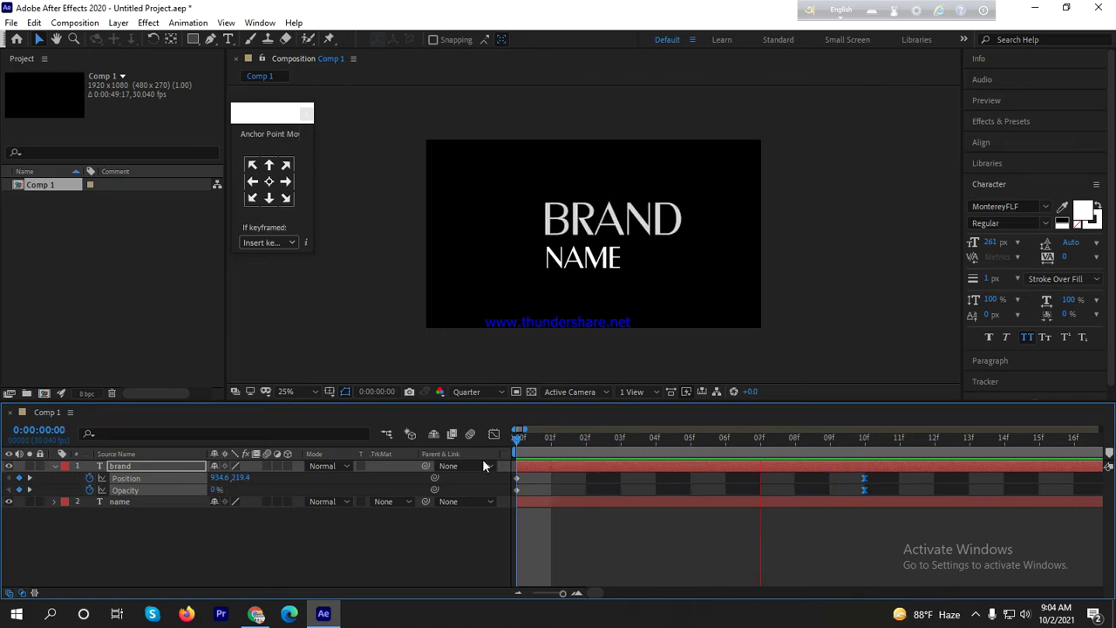
{"action": "key", "text": "space"}
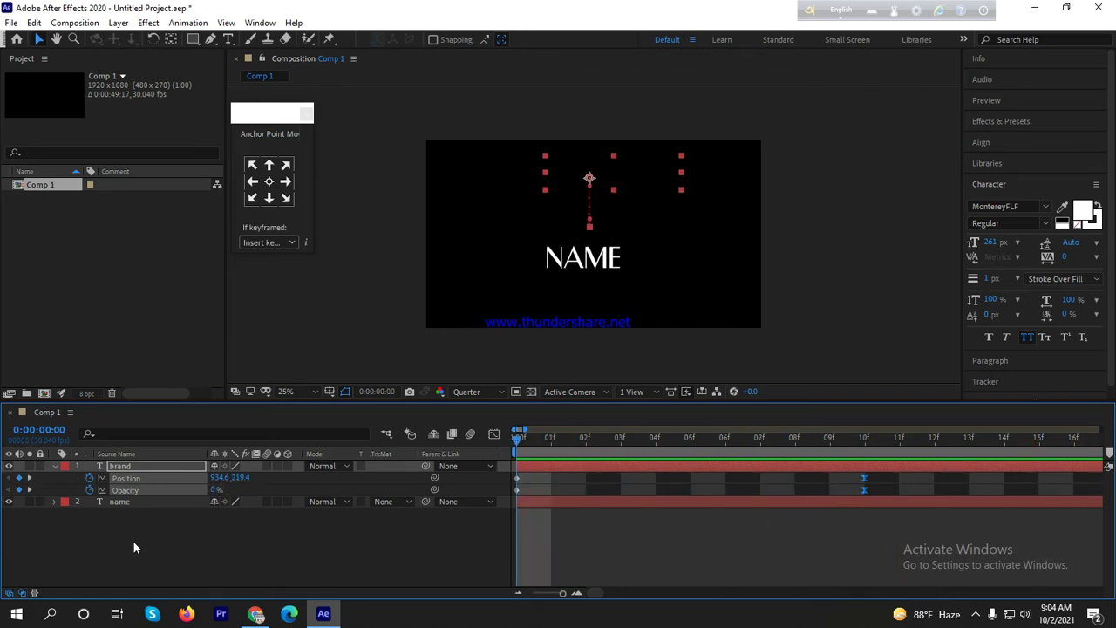
- Keyframe the name layer's Position so NAME drops from about 901.6, 248.4 at frame 0 to its place below BRAND at frame 9
{"action": "left_click", "coordinate": [143, 501]}
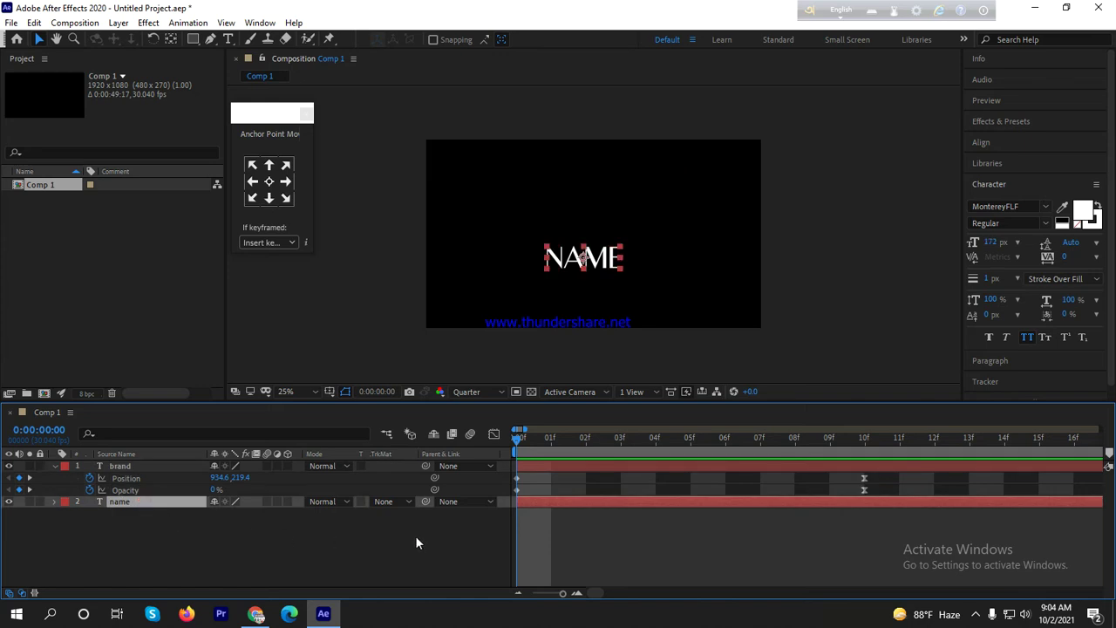
{"action": "key", "text": "p"}
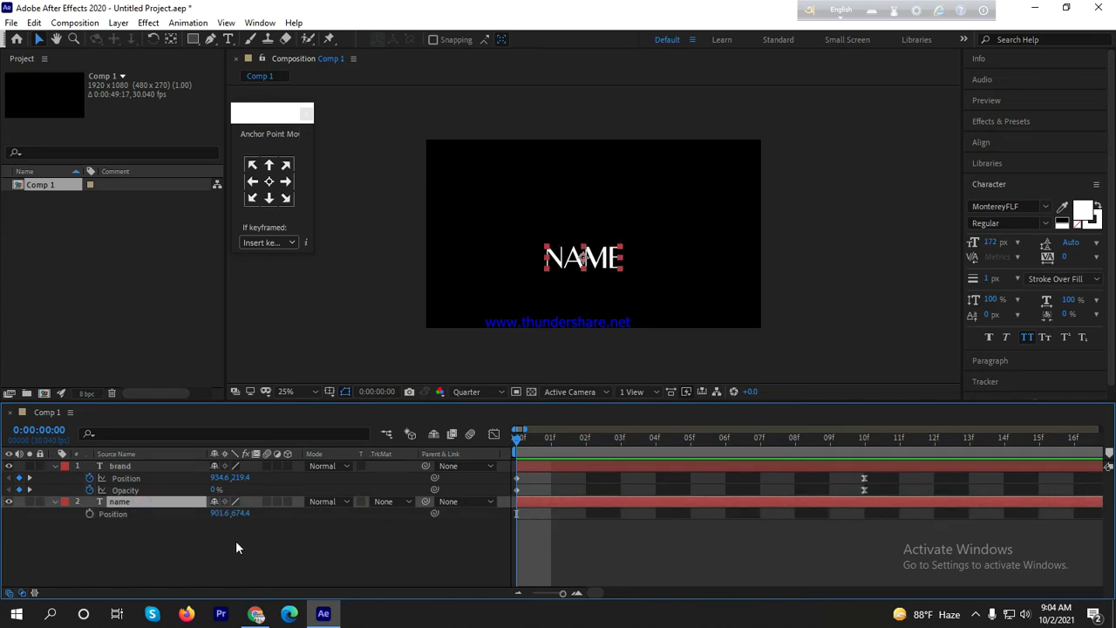
{"action": "left_click", "coordinate": [89, 514]}
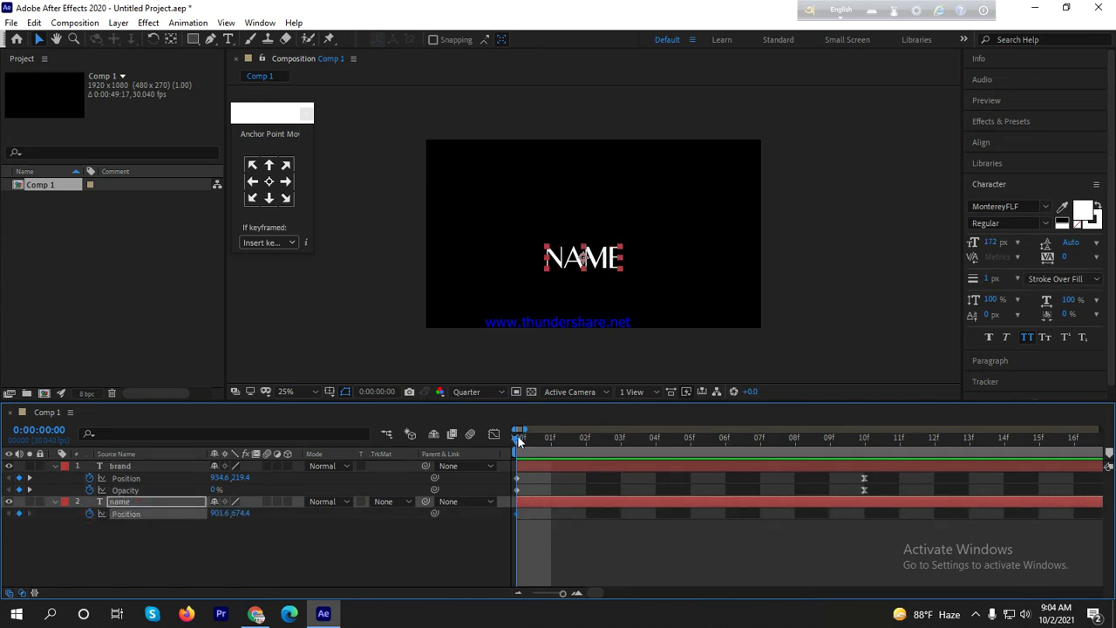
{"action": "left_click_drag", "start_coordinate": [521, 437], "coordinate": [852, 464]}
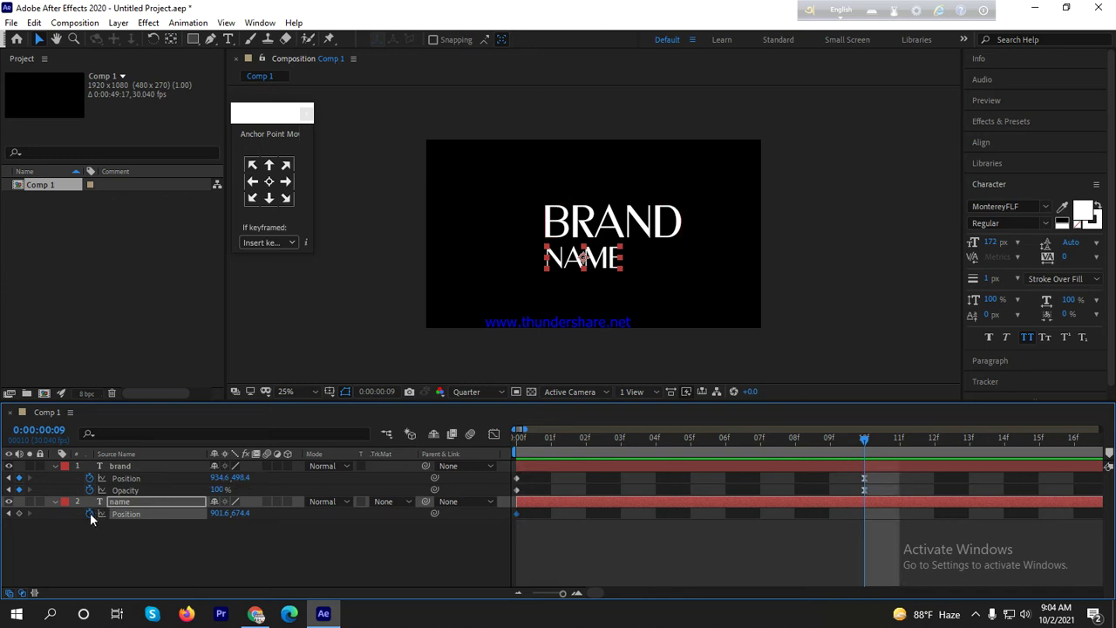
{"action": "left_click", "coordinate": [20, 515]}
{"action": "left_click_drag", "start_coordinate": [239, 514], "coordinate": [148, 547]}
{"action": "left_click_drag", "start_coordinate": [245, 513], "coordinate": [168, 506]}
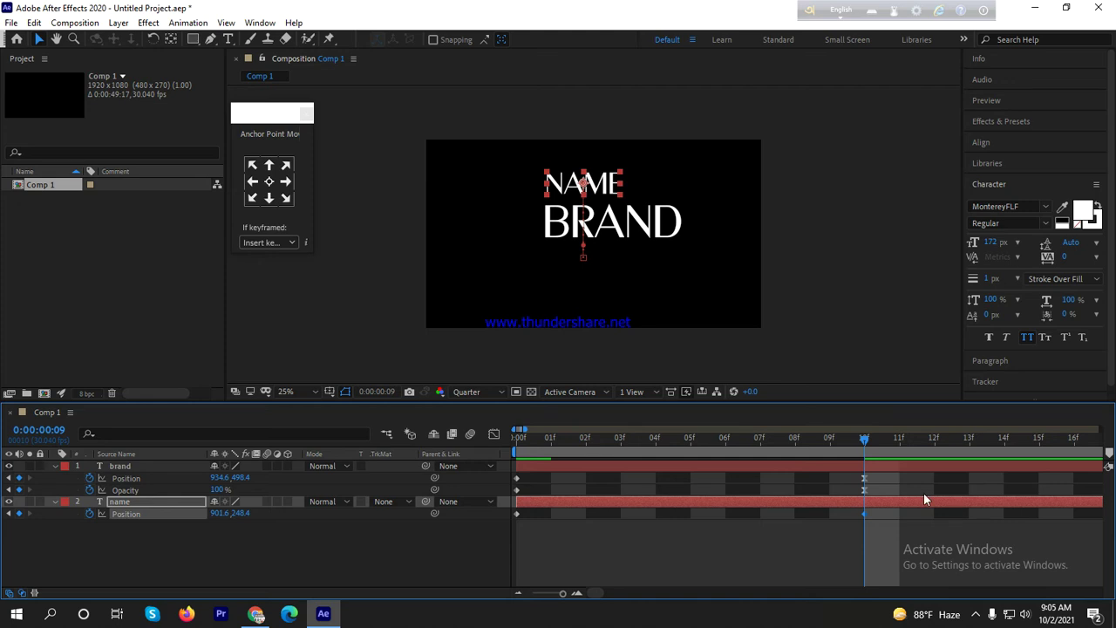
{"action": "left_click_drag", "start_coordinate": [654, 515], "coordinate": [863, 515]}
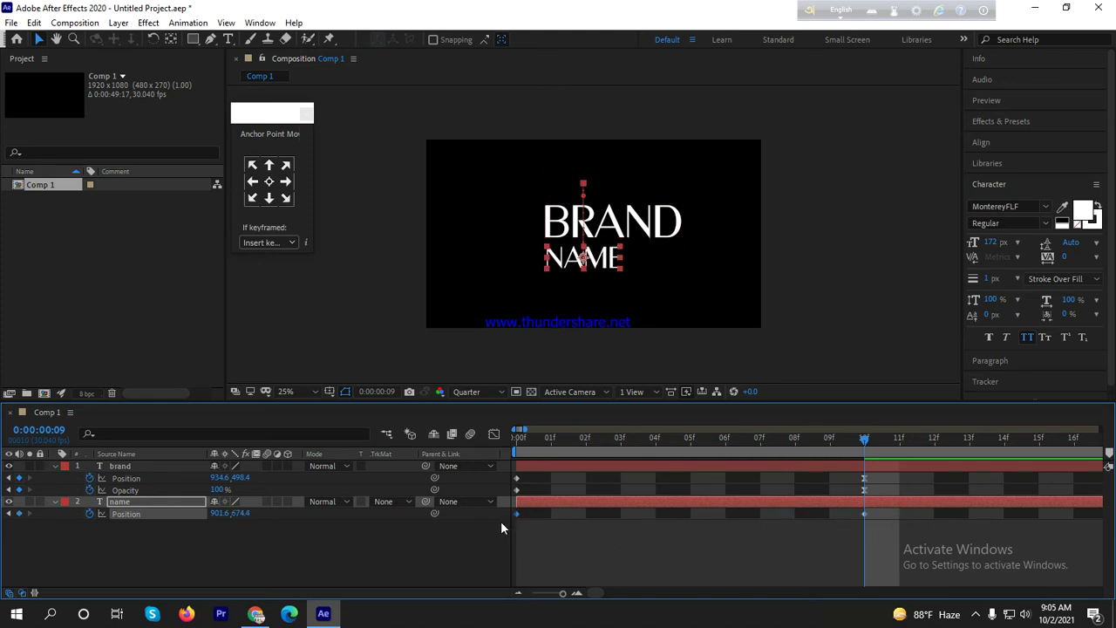
- Keyframe the name layer's Opacity from 0% at frame 0 to 100% at frame 9
{"action": "left_click_drag", "start_coordinate": [863, 452], "coordinate": [234, 506]}
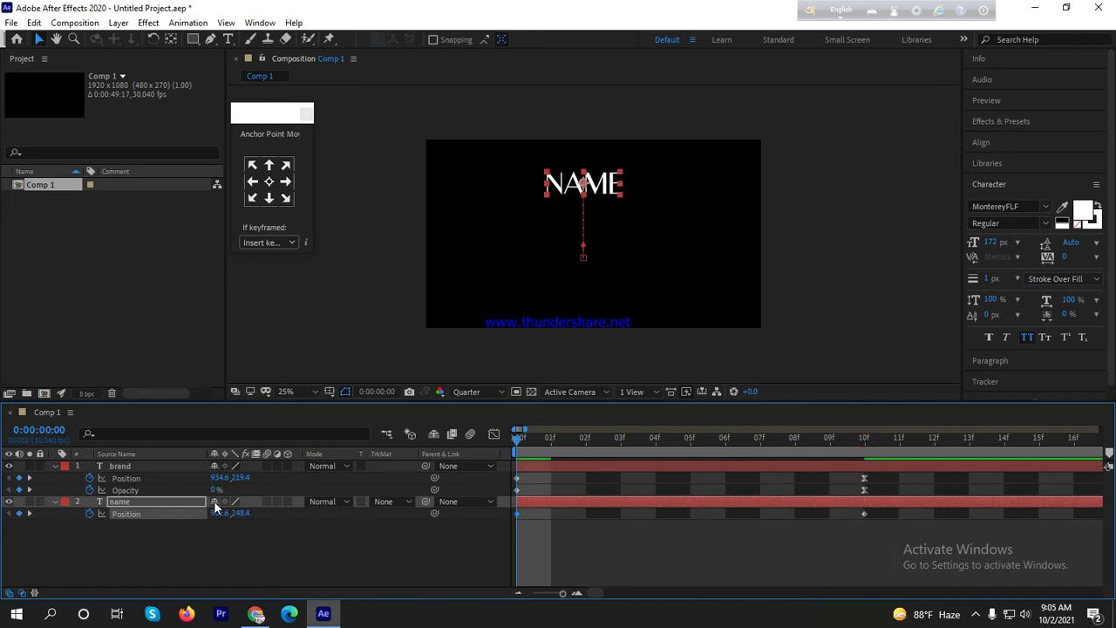
{"action": "key", "text": "t"}
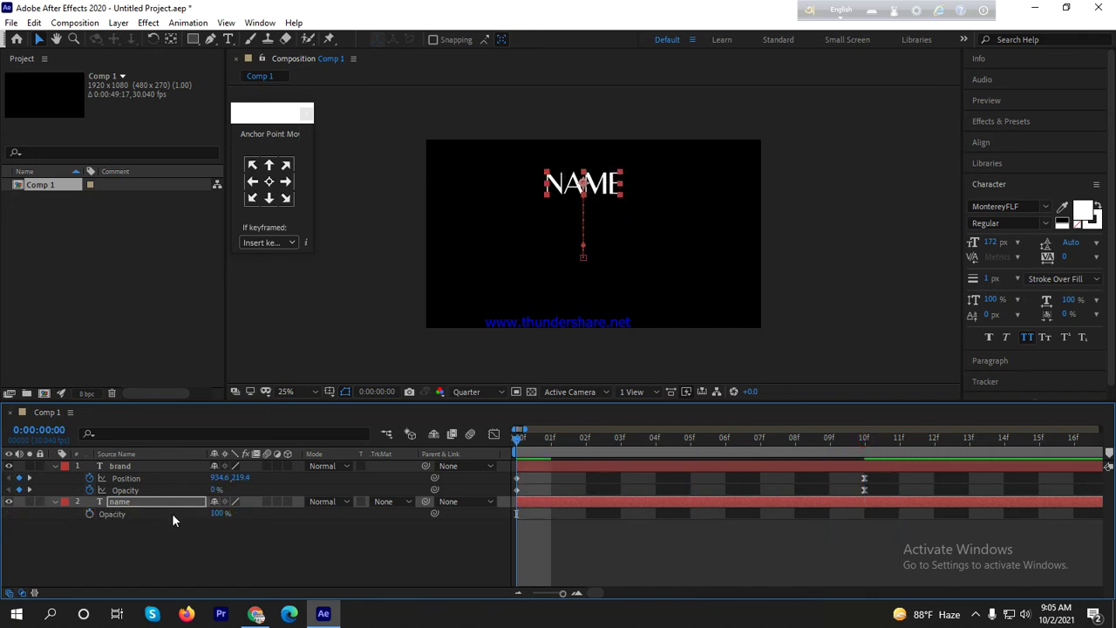
{"action": "left_click_drag", "start_coordinate": [221, 517], "coordinate": [46, 537]}
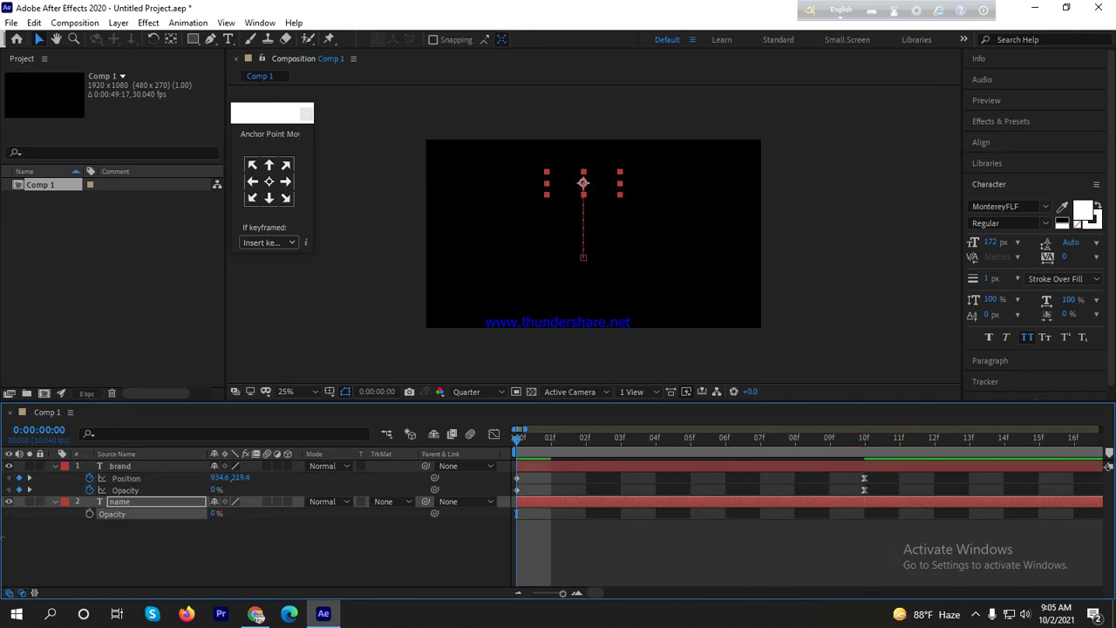
{"action": "left_click", "coordinate": [90, 513]}
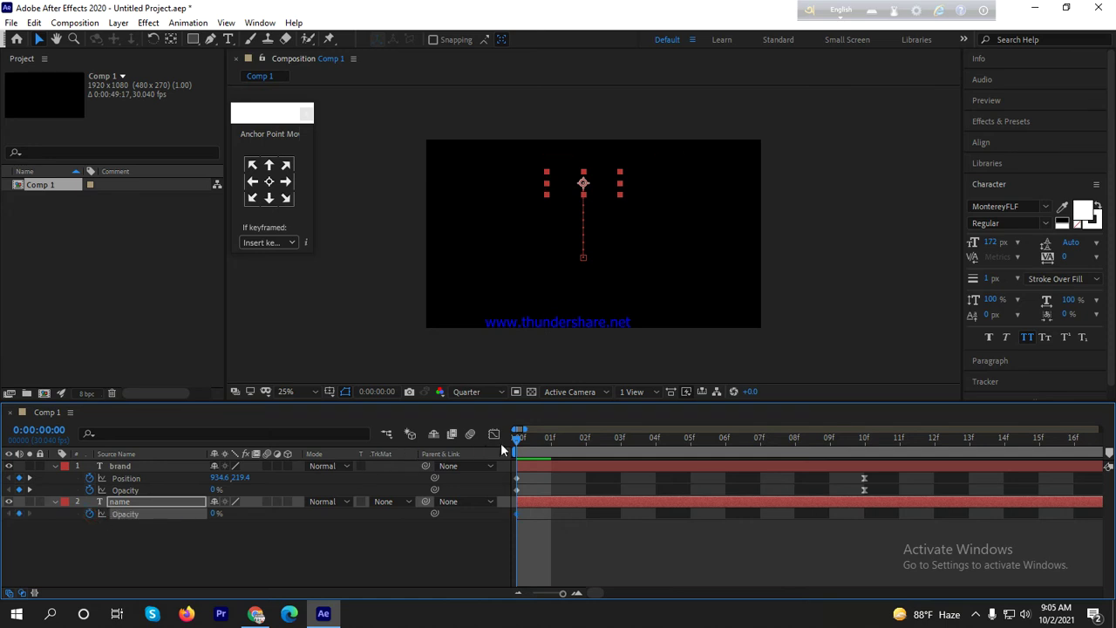
{"action": "left_click_drag", "start_coordinate": [518, 445], "coordinate": [861, 453]}
{"action": "left_click_drag", "start_coordinate": [214, 514], "coordinate": [895, 523]}
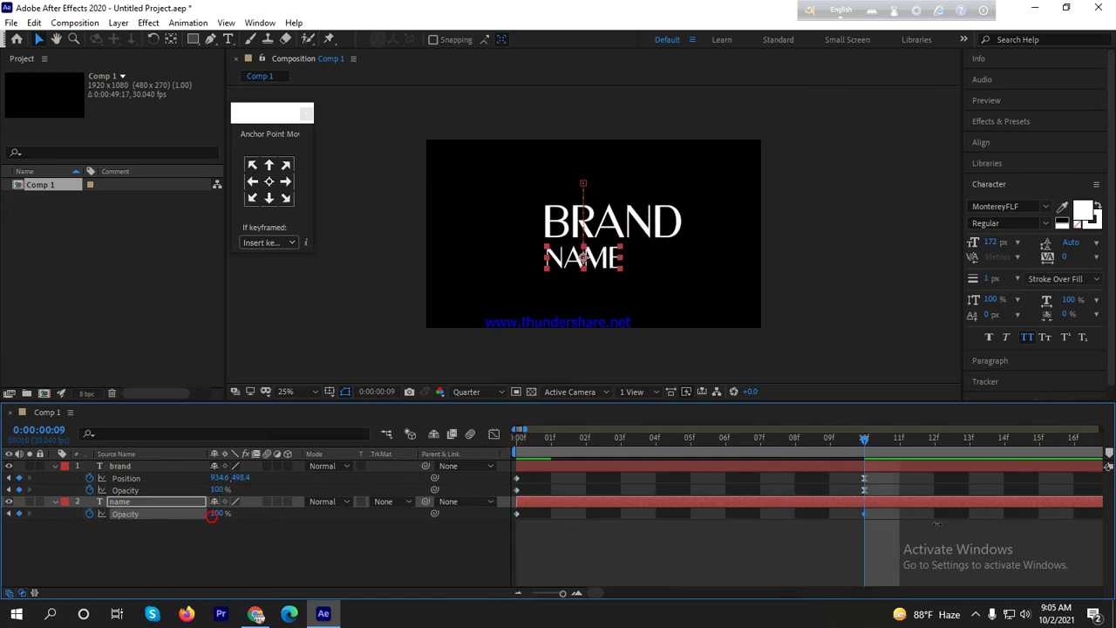
- Show the name layer's Position alongside Opacity and apply Easy Ease to both of its end keyframes
{"action": "key", "text": "alt+shift+p"}
{"action": "left_click", "coordinate": [853, 530]}
{"action": "left_click", "coordinate": [862, 527]}
{"action": "right_click", "coordinate": [866, 526]}
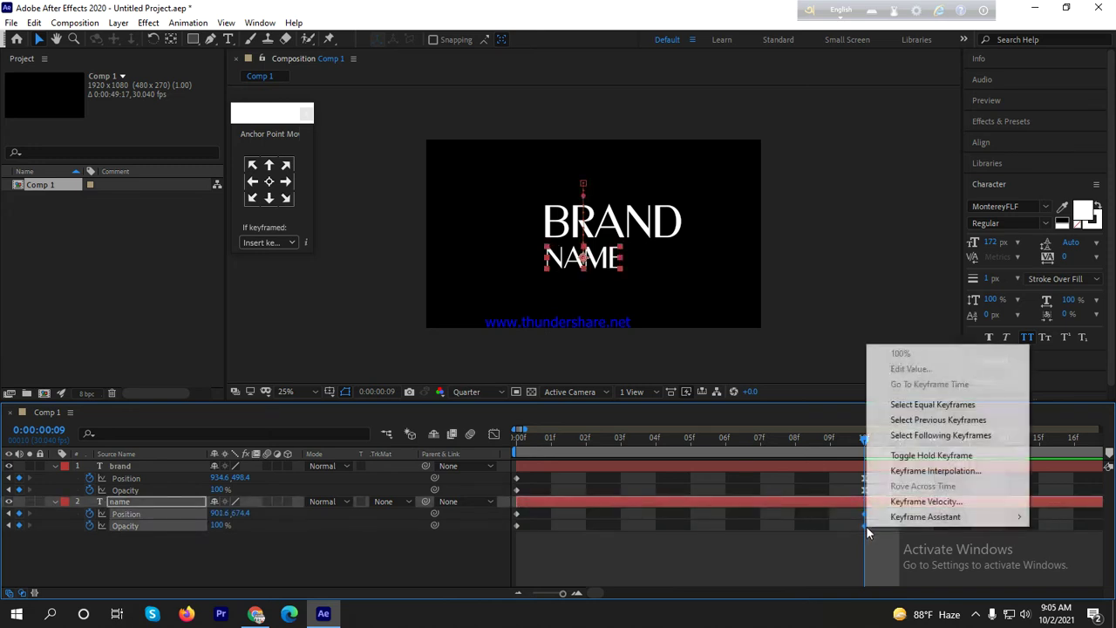
{"action": "mouse_move", "coordinate": [894, 517]}
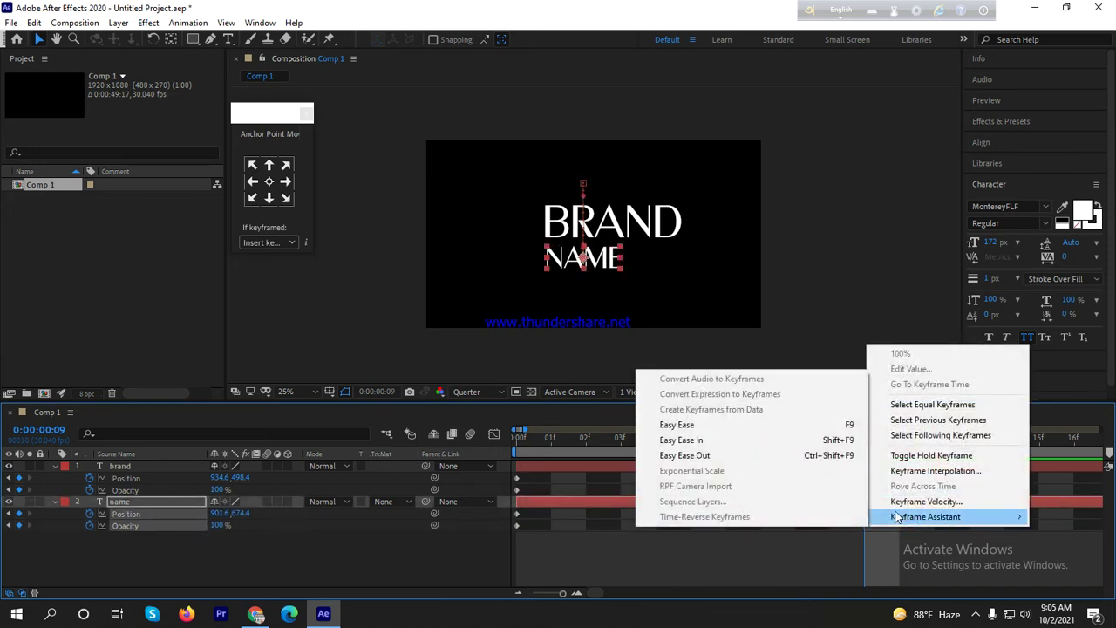
{"action": "left_click", "coordinate": [897, 539]}
{"action": "left_click_drag", "start_coordinate": [887, 515], "coordinate": [832, 552]}
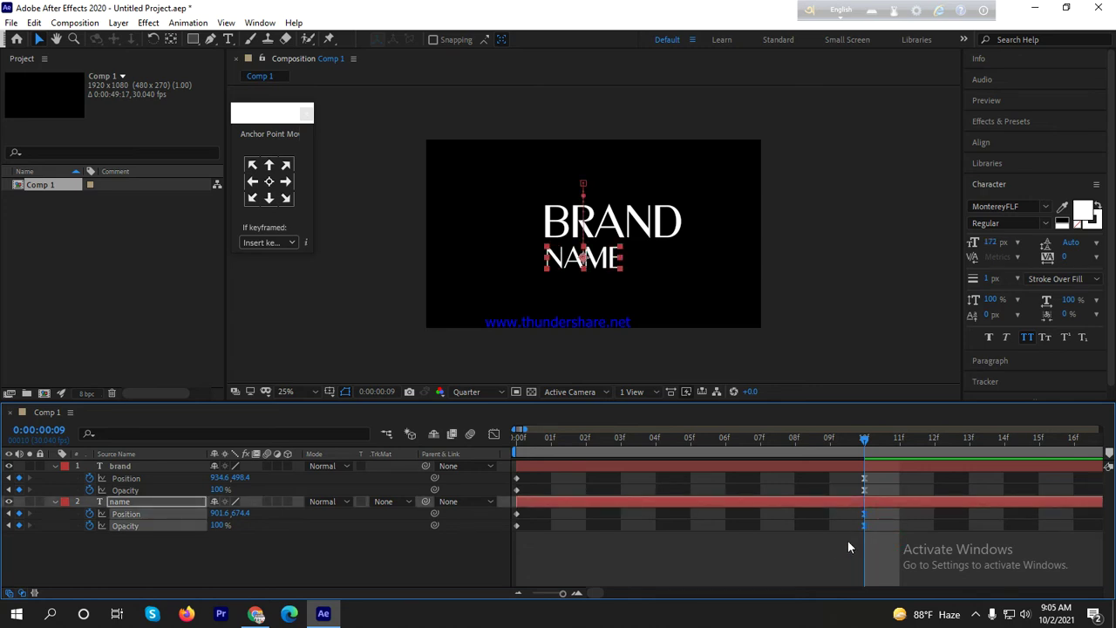
- Set the incoming velocity influence of the name layer's two end keyframes to 75% and preview both words dropping in
{"action": "right_click", "coordinate": [861, 528]}
{"action": "left_click", "coordinate": [941, 506]}
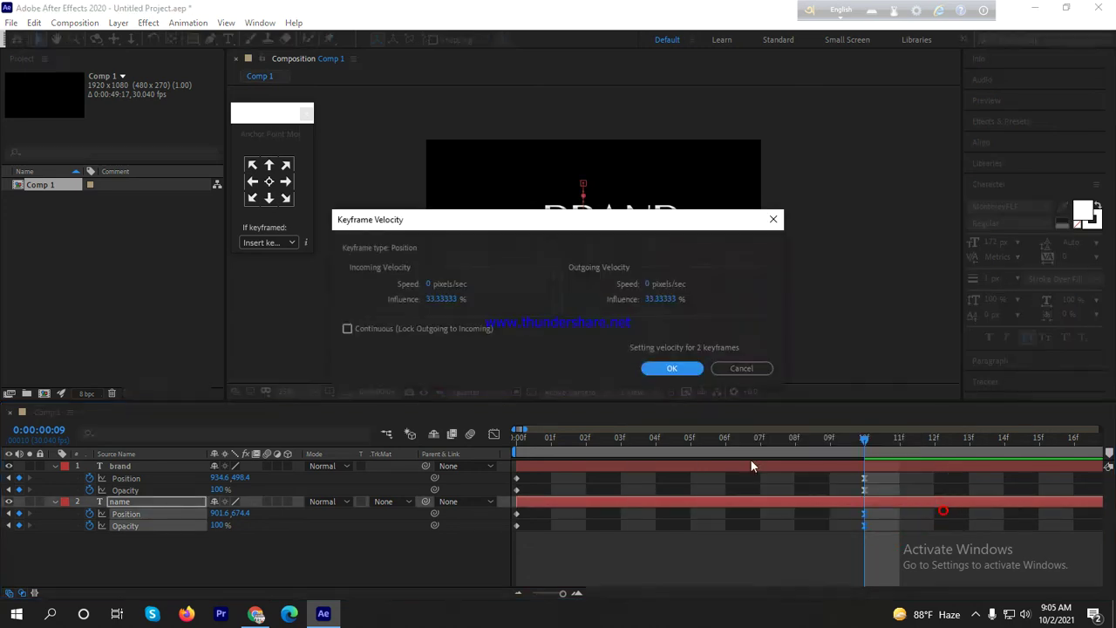
{"action": "double_click", "coordinate": [454, 298]}
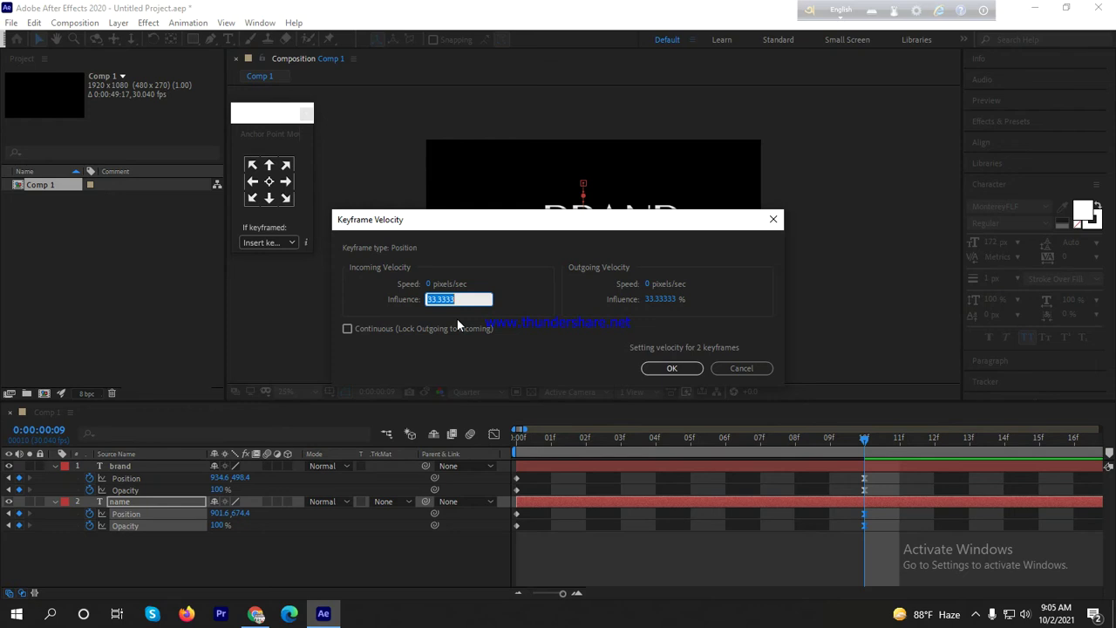
{"action": "type", "text": "75"}
{"action": "left_click", "coordinate": [671, 368]}
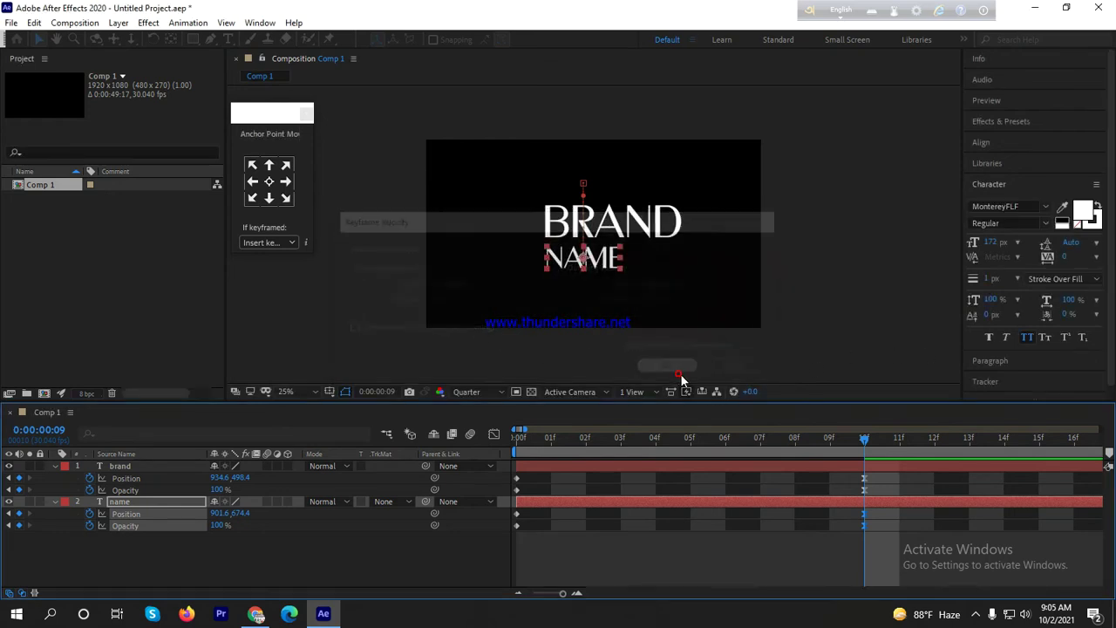
{"action": "left_click_drag", "start_coordinate": [864, 439], "coordinate": [711, 455]}
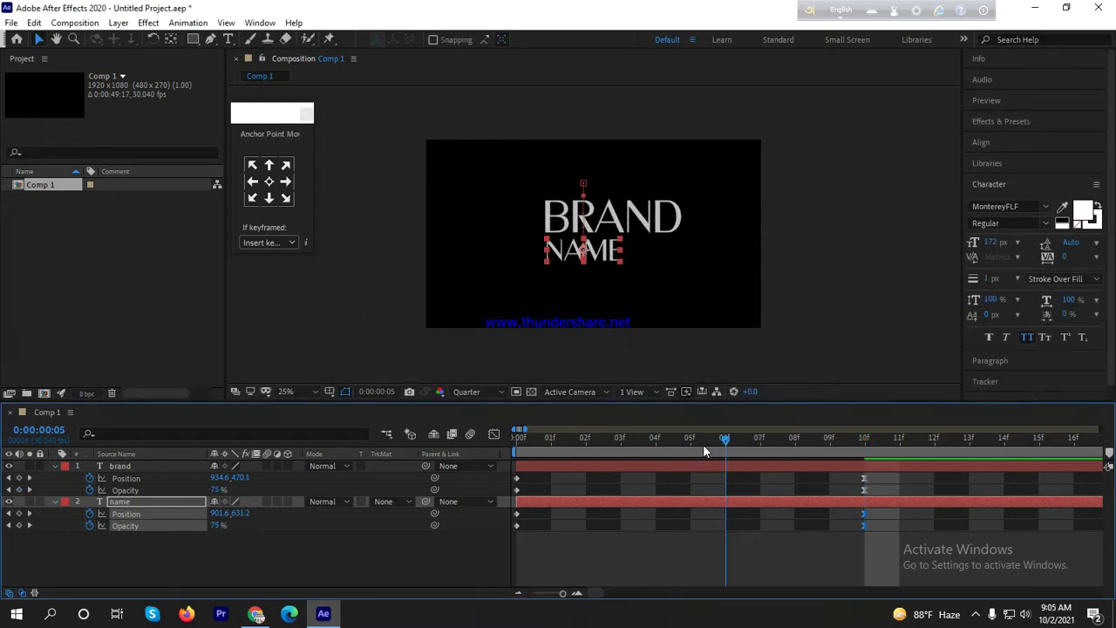
{"action": "key", "text": "space"}
{"action": "key", "text": "space"}
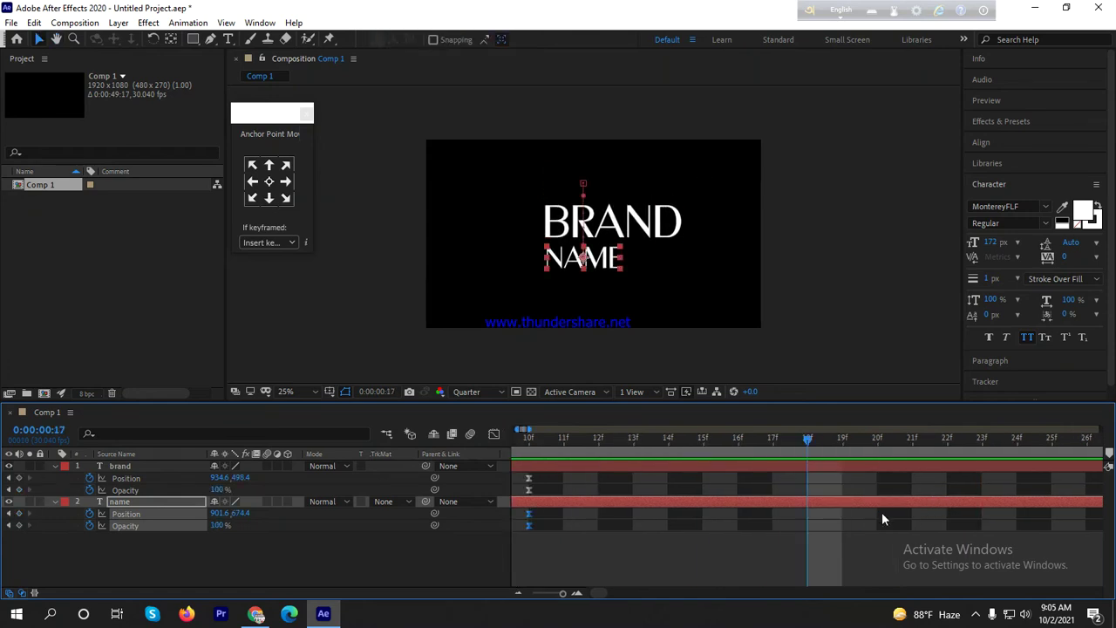
- Shift all of the name layer's Position and Opacity keyframes two frames later and preview the staggered drop
{"action": "key", "text": "Home"}
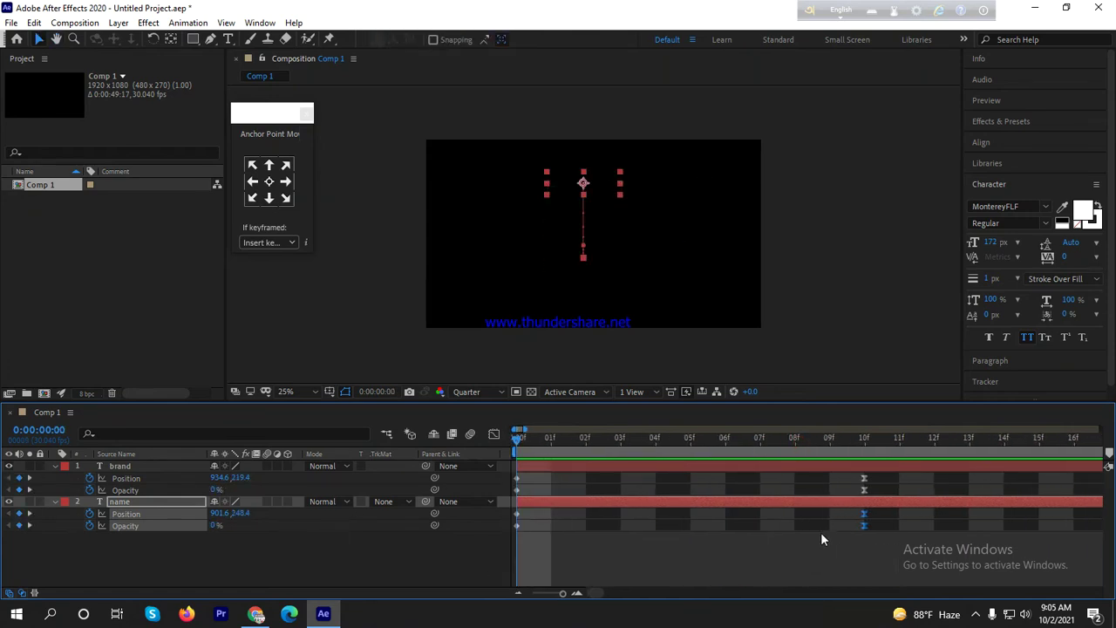
{"action": "left_click_drag", "start_coordinate": [882, 514], "coordinate": [489, 584]}
{"action": "left_click_drag", "start_coordinate": [516, 527], "coordinate": [587, 527]}
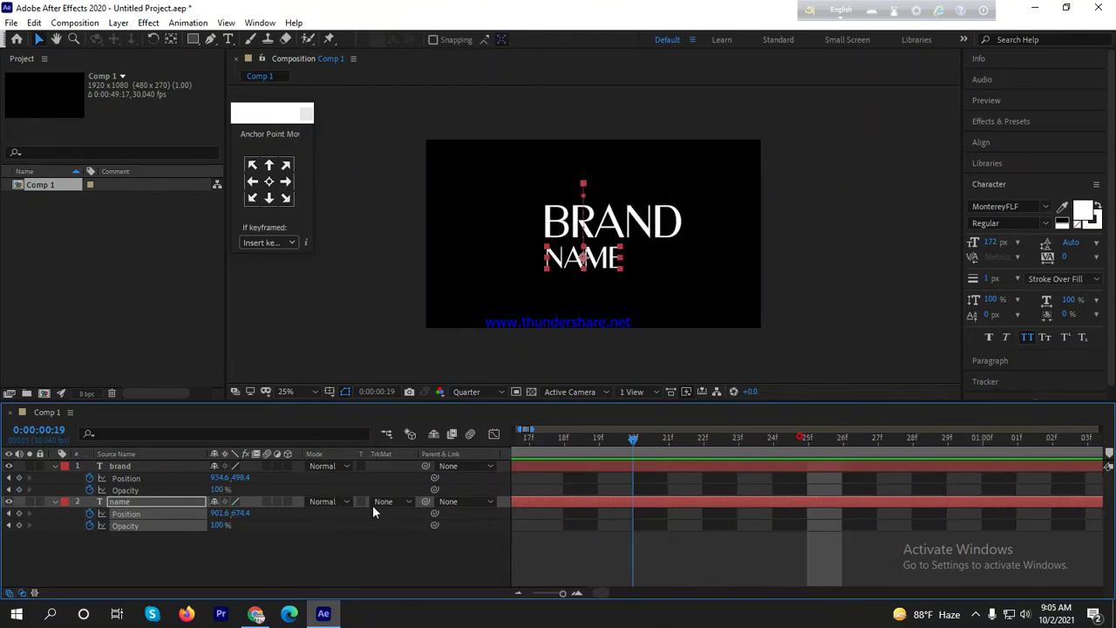
{"action": "key", "text": "space"}
{"action": "left_click", "coordinate": [163, 572]}
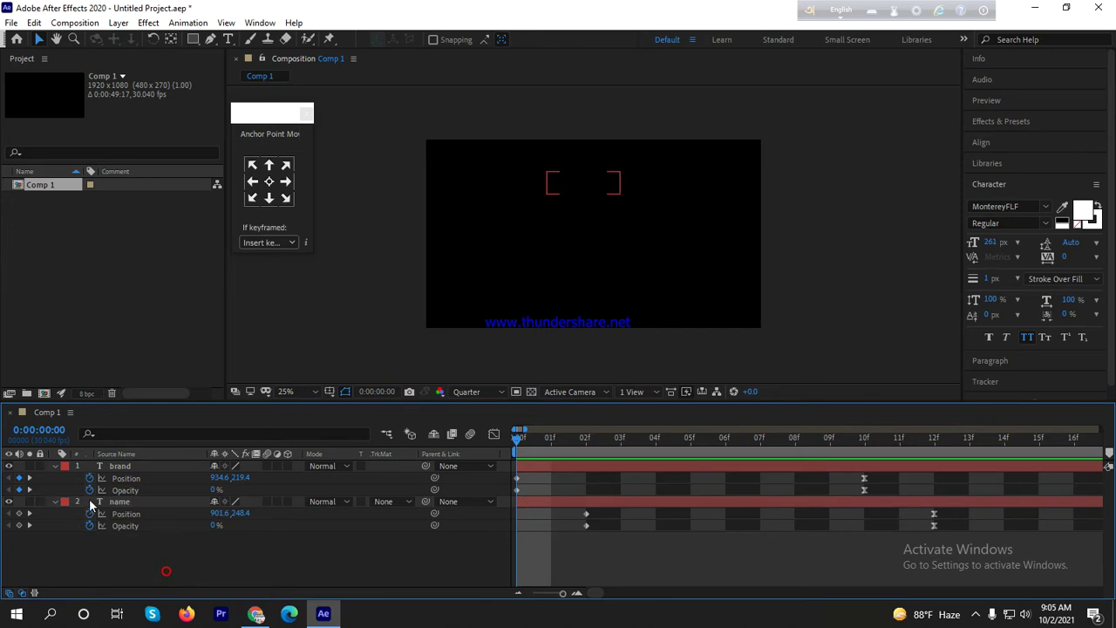
- Collapse the brand and name layers' properties and move the current time to where both words have settled in place
{"action": "left_click", "coordinate": [55, 465]}
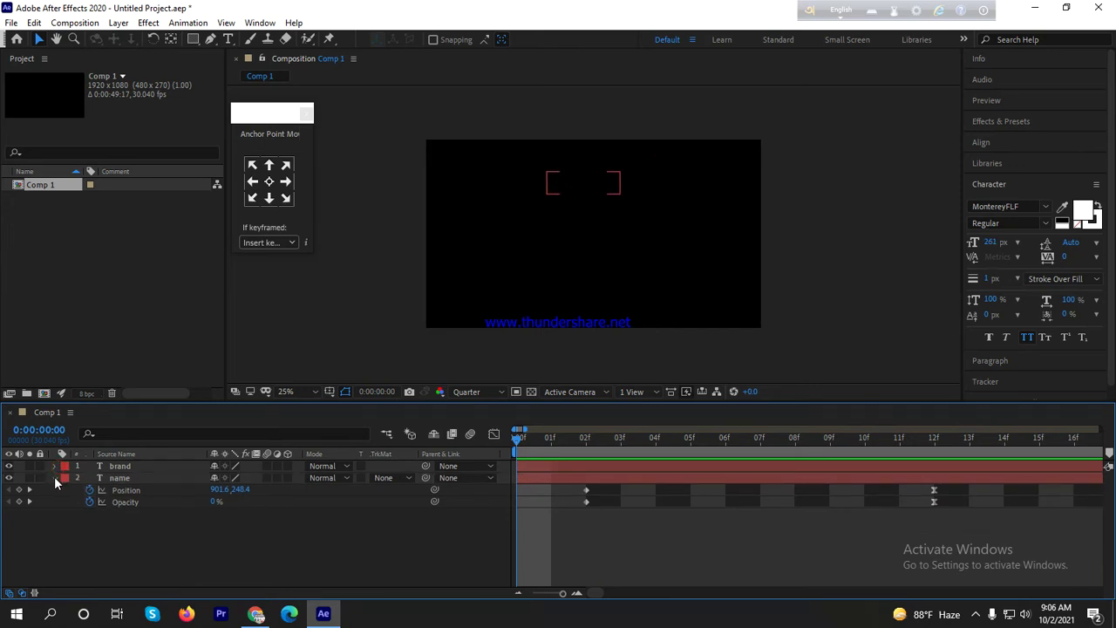
{"action": "left_click", "coordinate": [55, 478]}
{"action": "left_click", "coordinate": [1004, 437]}
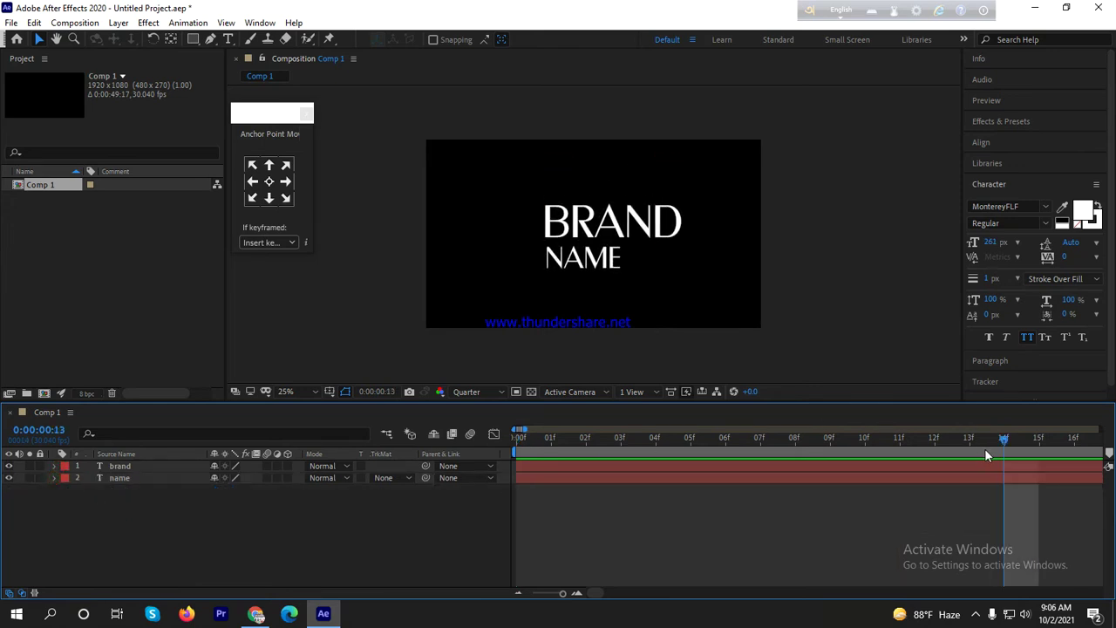
{"action": "key", "text": "space"}
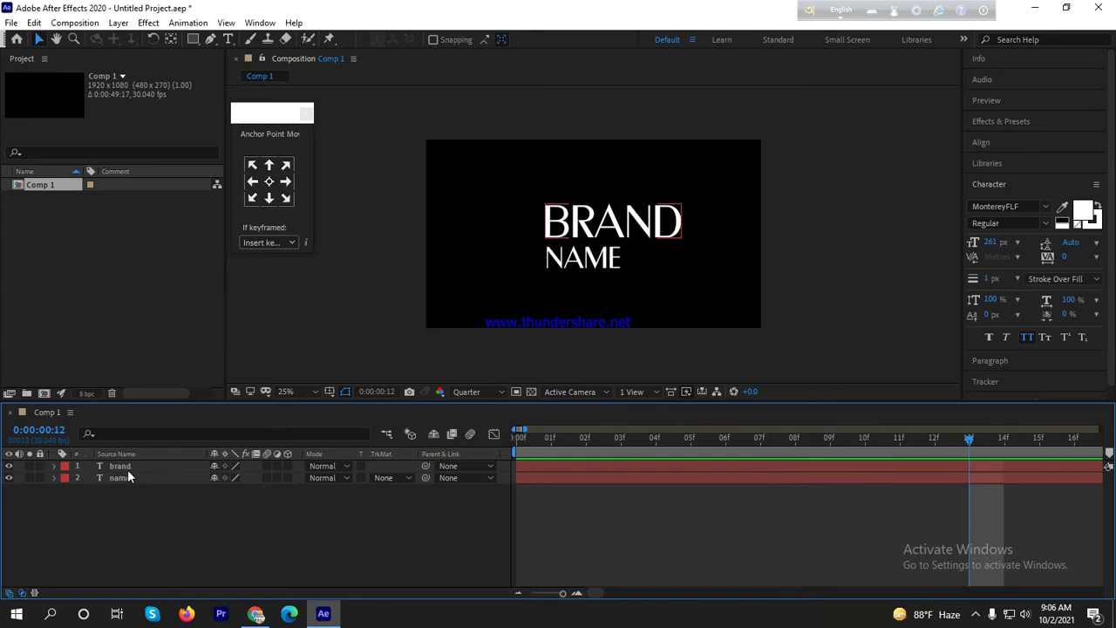
- Duplicate the name layer, set the original's track matte to Alpha Inverted Matte "name 2", and preview the animation
{"action": "left_click", "coordinate": [133, 478]}
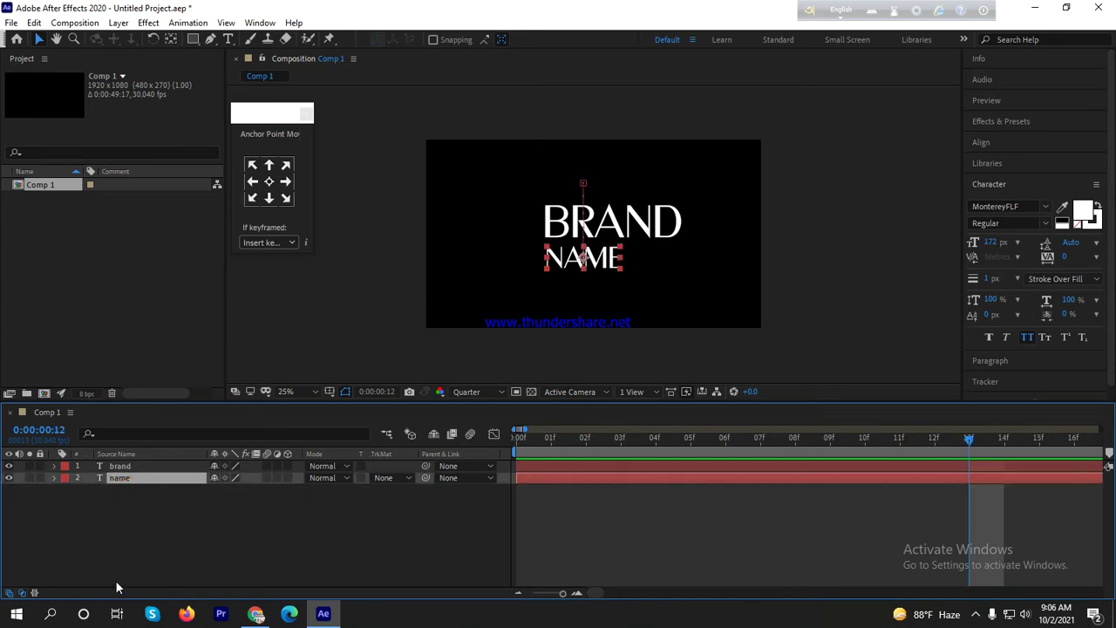
{"action": "key", "text": "ctrl+d"}
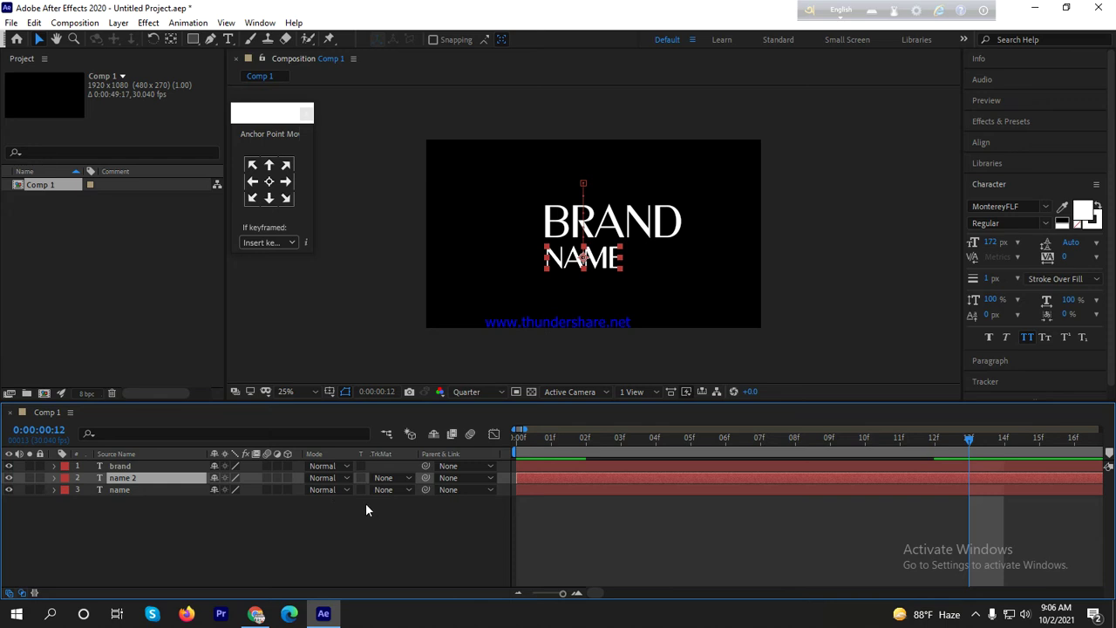
{"action": "left_click", "coordinate": [394, 489]}
{"action": "left_click", "coordinate": [436, 541]}
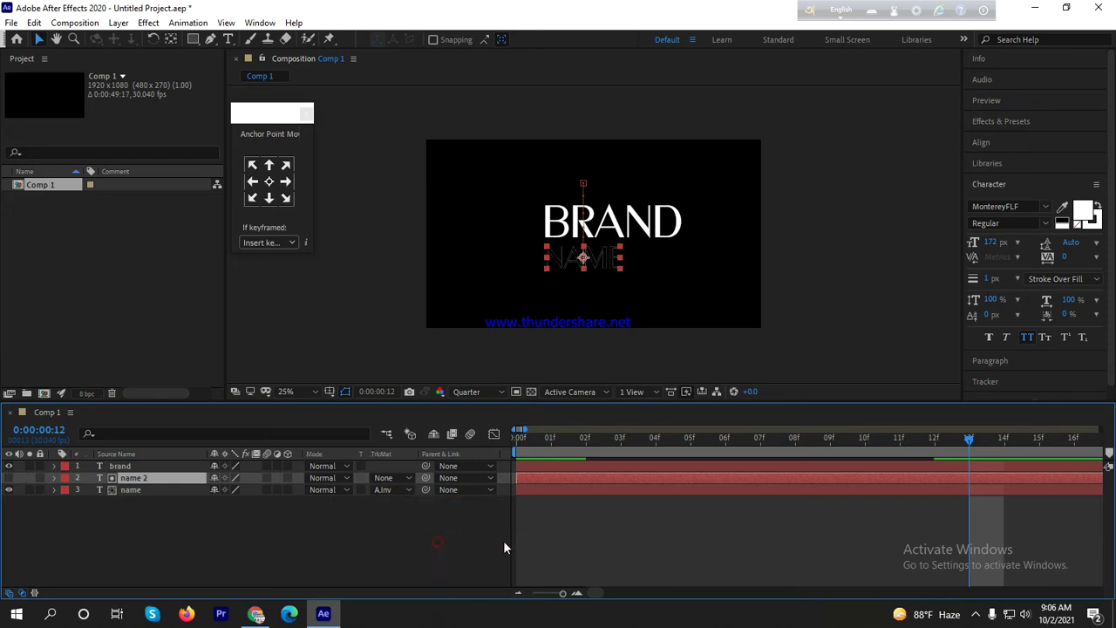
{"action": "key", "text": "space"}
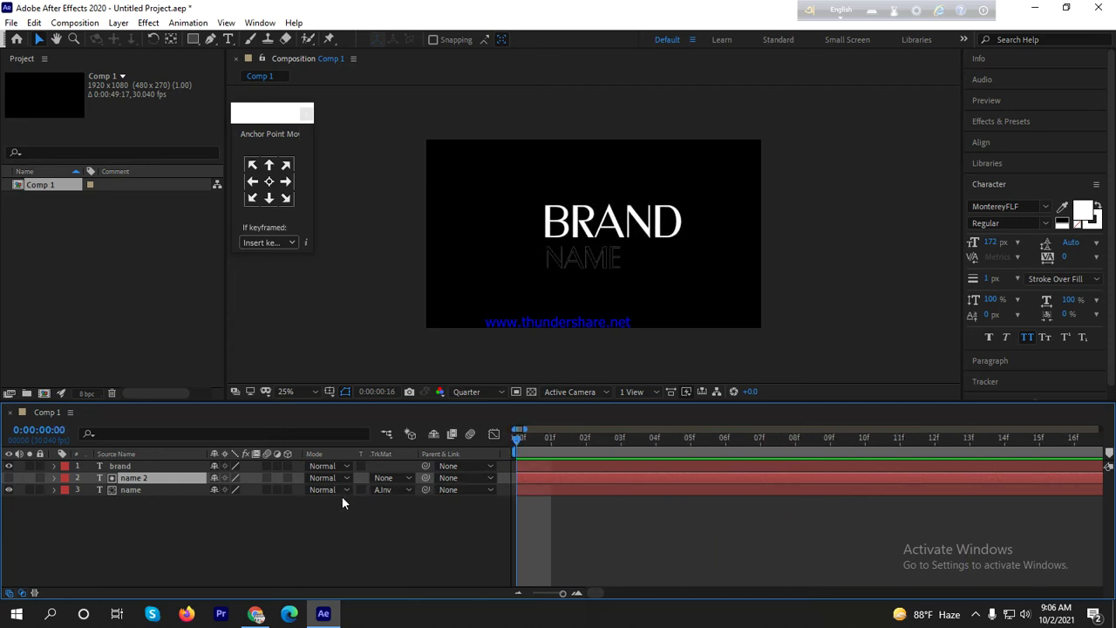
{"action": "key", "text": "space"}
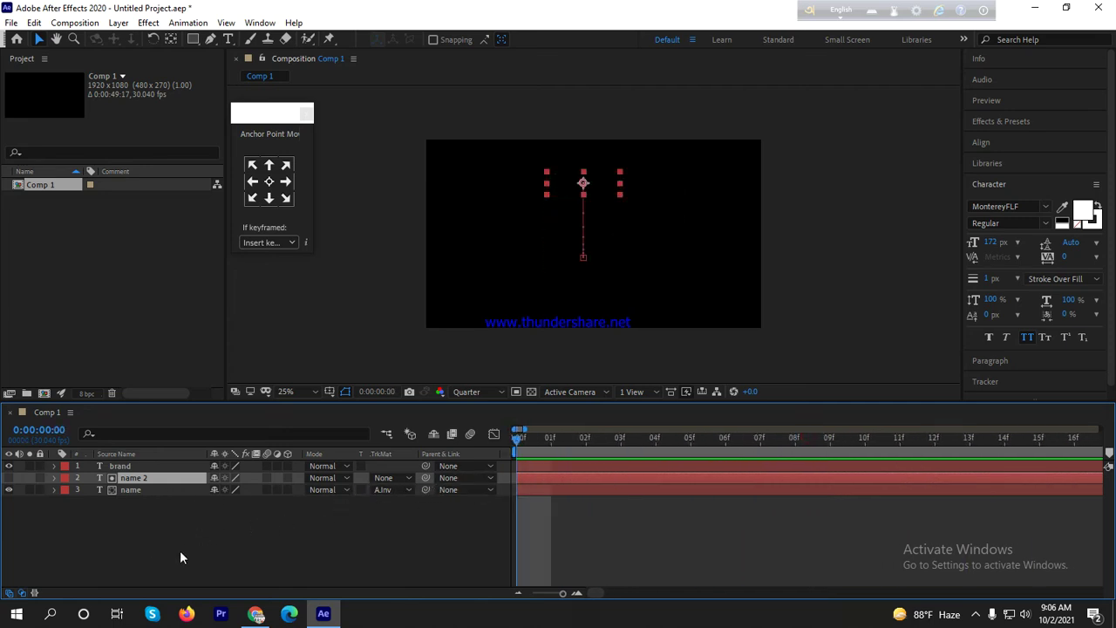
{"action": "key", "text": "space"}
{"action": "key", "text": "space"}
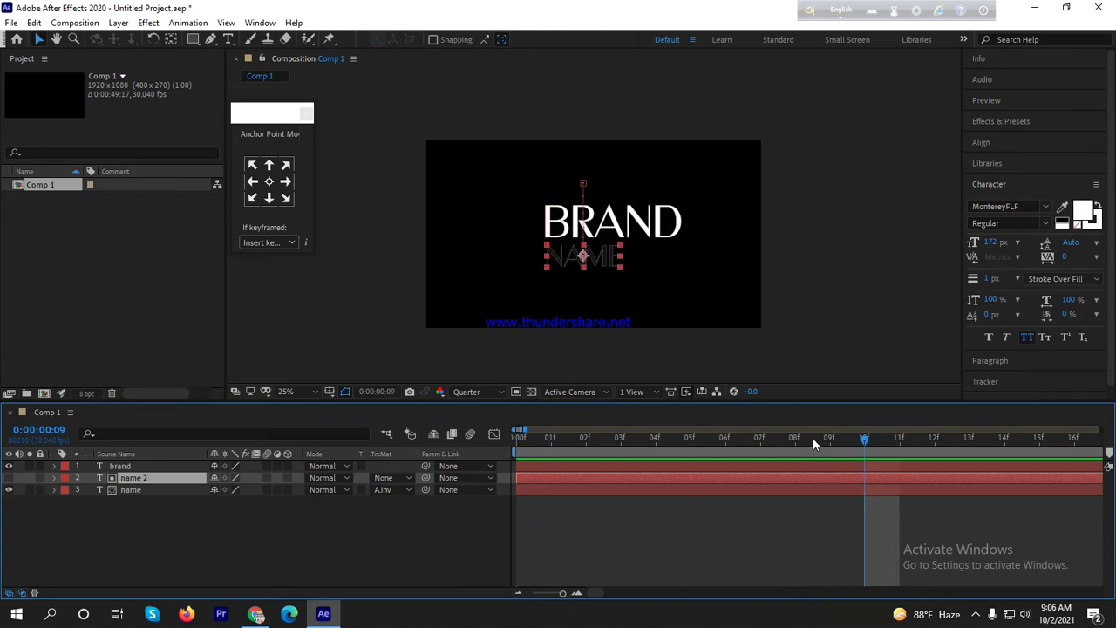
- Duplicate the brand layer, set the original's track matte to Alpha Inverted Matte "brand 2", and preview the animation
{"action": "left_click", "coordinate": [159, 491]}
{"action": "left_click_drag", "start_coordinate": [864, 438], "coordinate": [620, 438]}
{"action": "key", "text": "Home"}
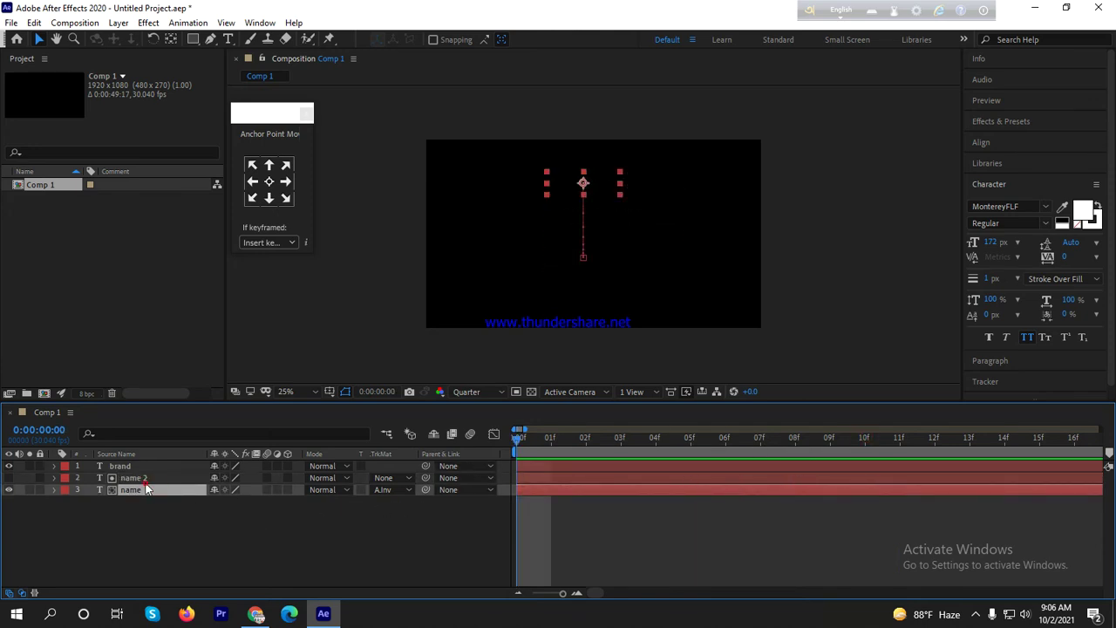
{"action": "left_click", "coordinate": [145, 466]}
{"action": "key", "text": "ctrl+d"}
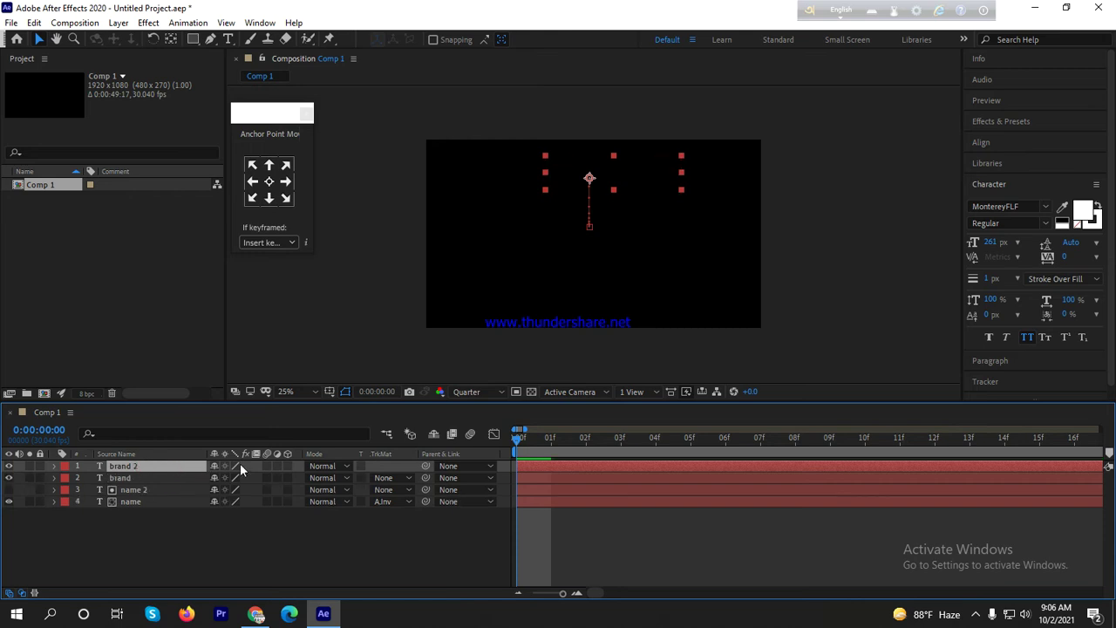
{"action": "key", "text": "space"}
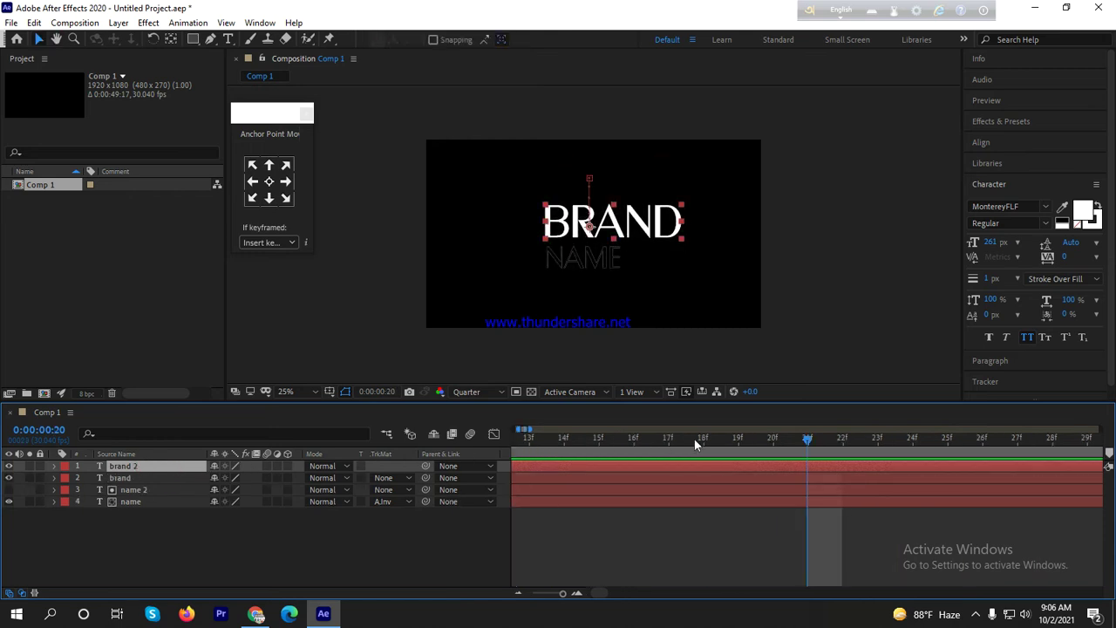
{"action": "key", "text": "space"}
{"action": "left_click", "coordinate": [389, 477]}
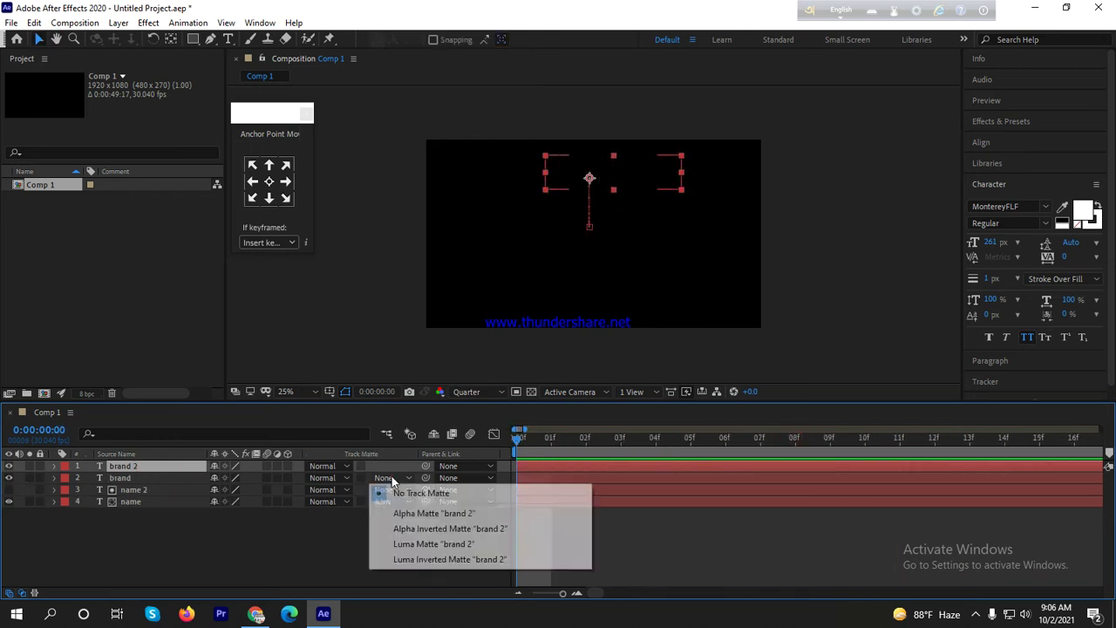
{"action": "left_click", "coordinate": [450, 529]}
{"action": "key", "text": "space"}
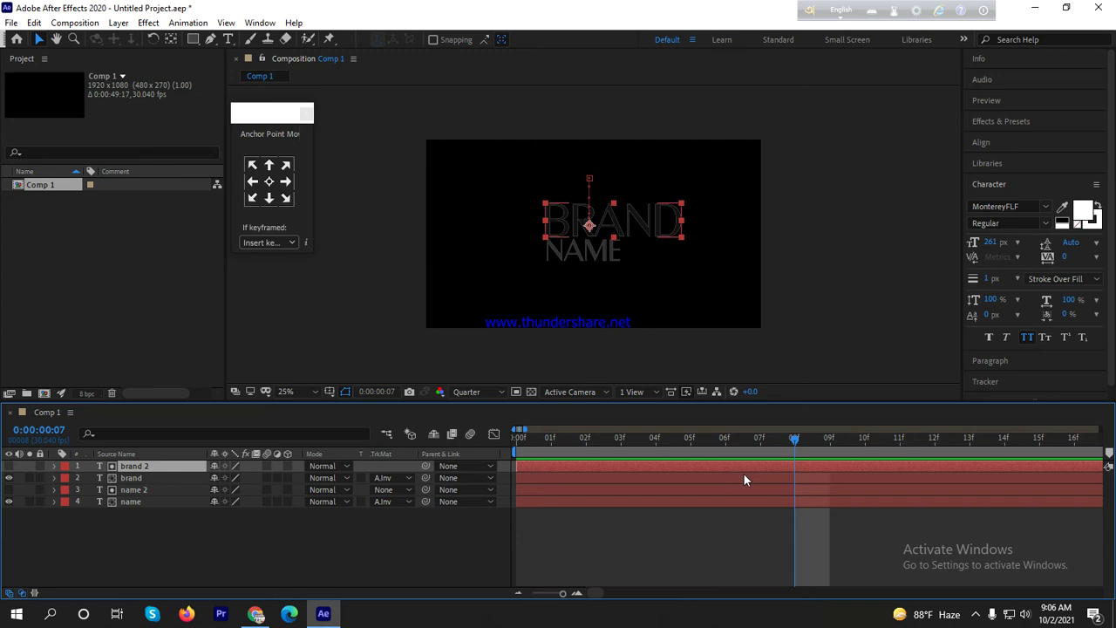
- Search the effects for "simp" and apply Simple Choker to both the brand 2 and name 2 matte layers
{"action": "left_click", "coordinate": [1050, 124]}
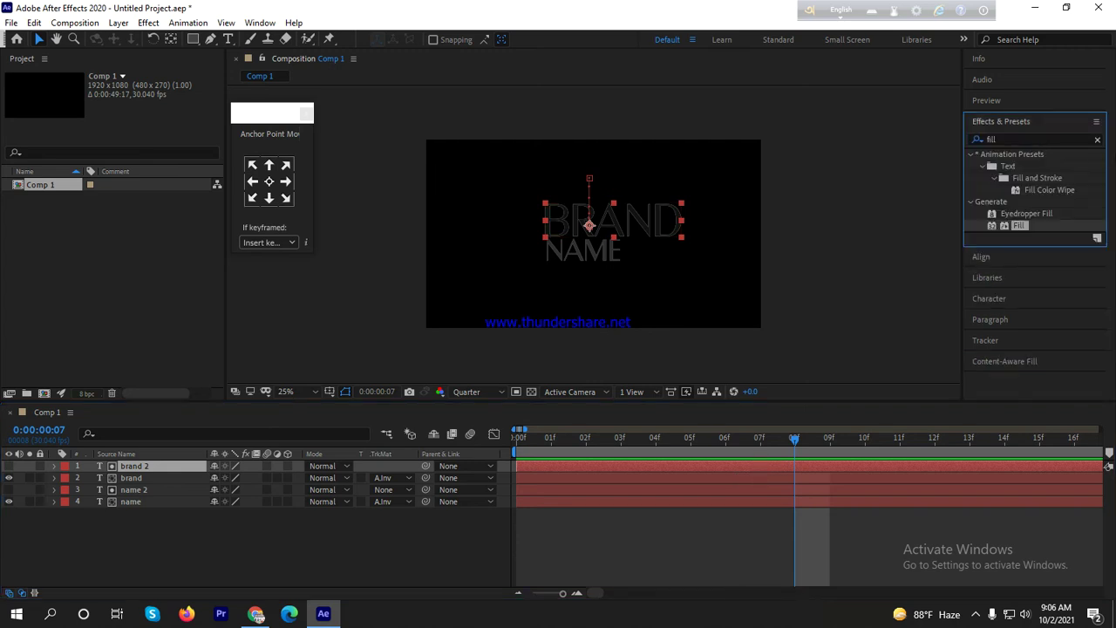
{"action": "left_click", "coordinate": [1096, 142]}
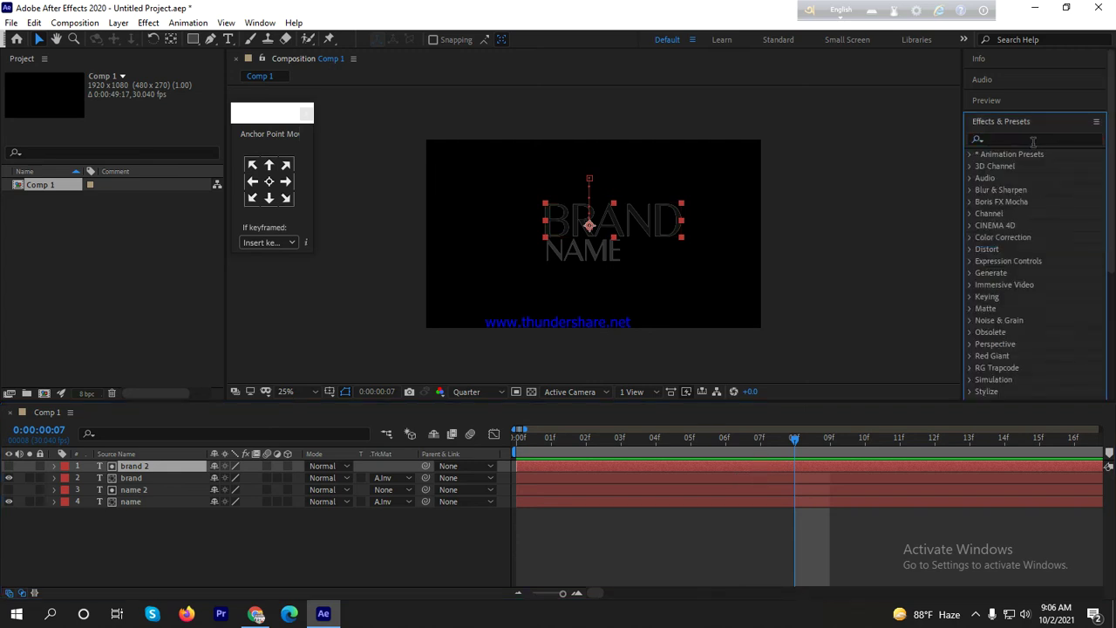
{"action": "left_click", "coordinate": [1027, 140]}
{"action": "type", "text": "s"}
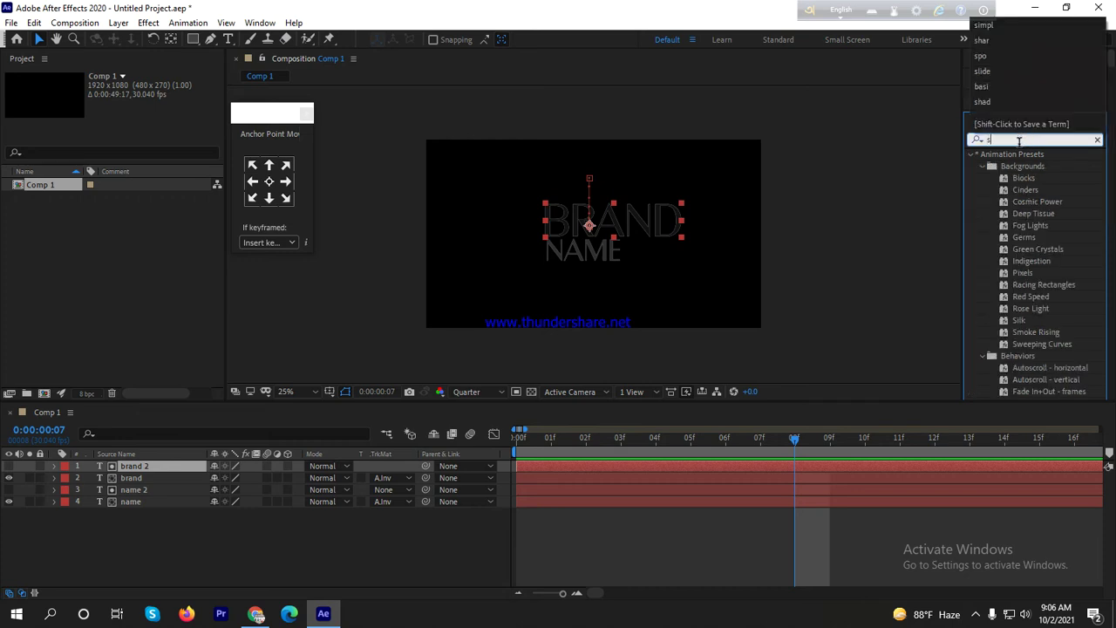
{"action": "type", "text": "imp"}
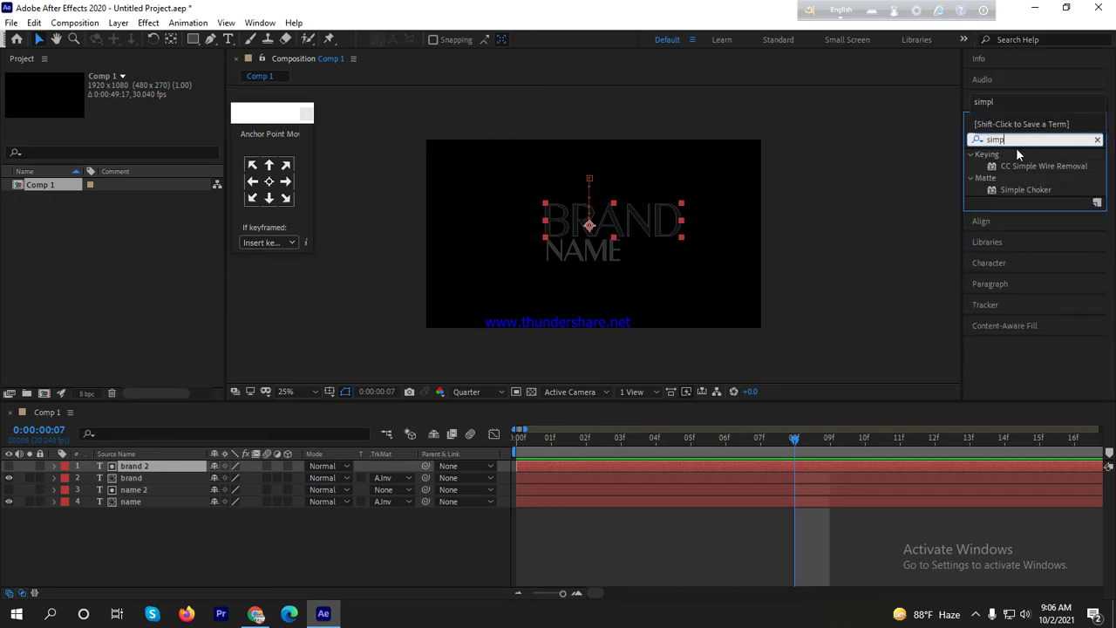
{"action": "left_click_drag", "start_coordinate": [1024, 190], "coordinate": [737, 468]}
{"action": "left_click_drag", "start_coordinate": [1044, 197], "coordinate": [752, 489]}
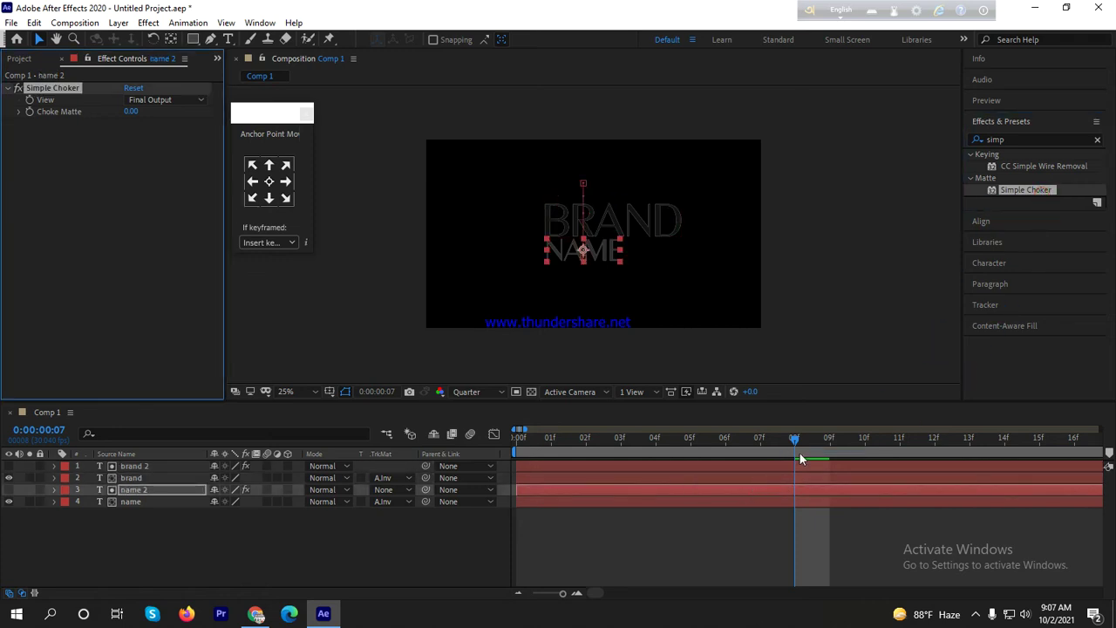
- Set the Simple Choker's Choke Matte to 2.60 on the brand 2 layer and preview the outlined word
{"action": "left_click", "coordinate": [798, 466]}
{"action": "left_click_drag", "start_coordinate": [799, 441], "coordinate": [864, 440]}
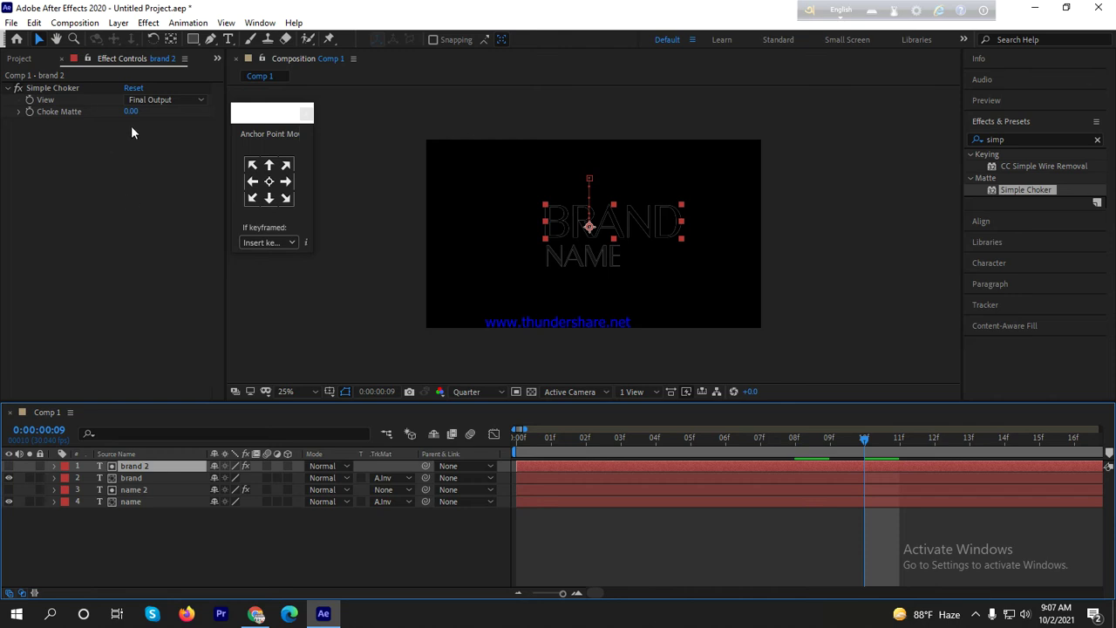
{"action": "mouse_move", "coordinate": [131, 111]}
{"action": "left_mouse_down"}
{"action": "mouse_move", "coordinate": [174, 116]}
{"action": "mouse_move", "coordinate": [150, 118]}
{"action": "left_mouse_up"}
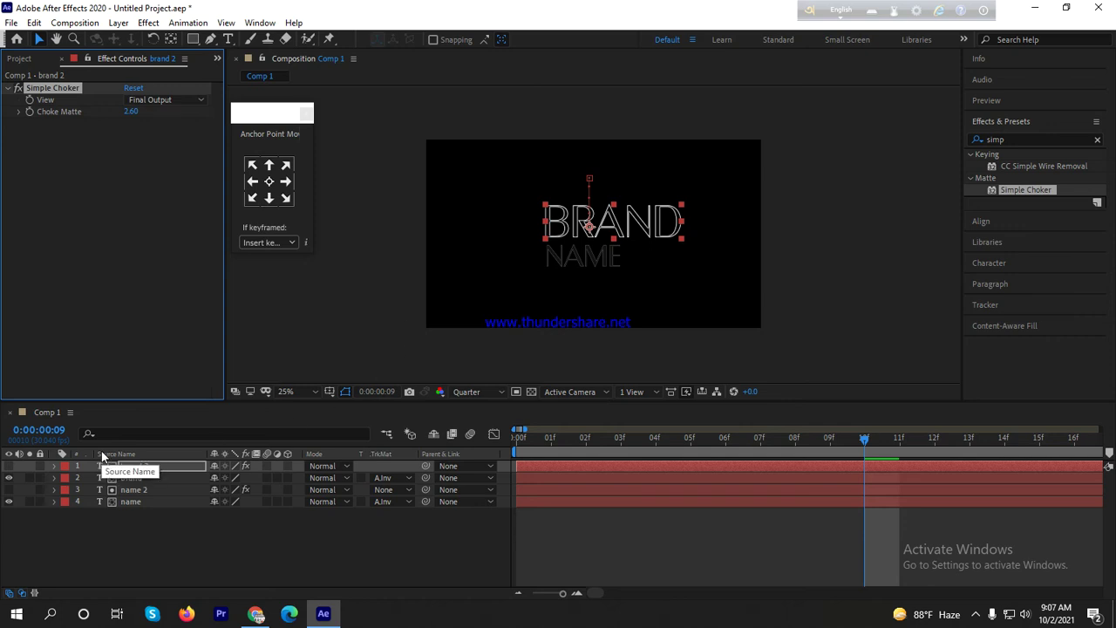
{"action": "left_click", "coordinate": [397, 478]}
{"action": "left_click", "coordinate": [306, 540]}
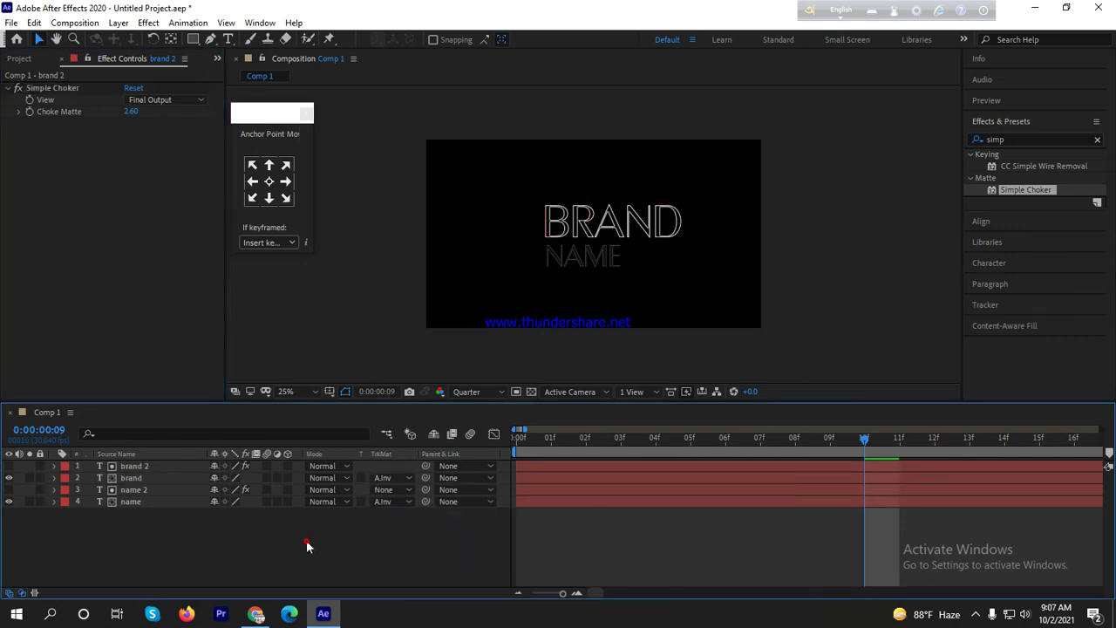
{"action": "left_click_drag", "start_coordinate": [858, 451], "coordinate": [614, 476]}
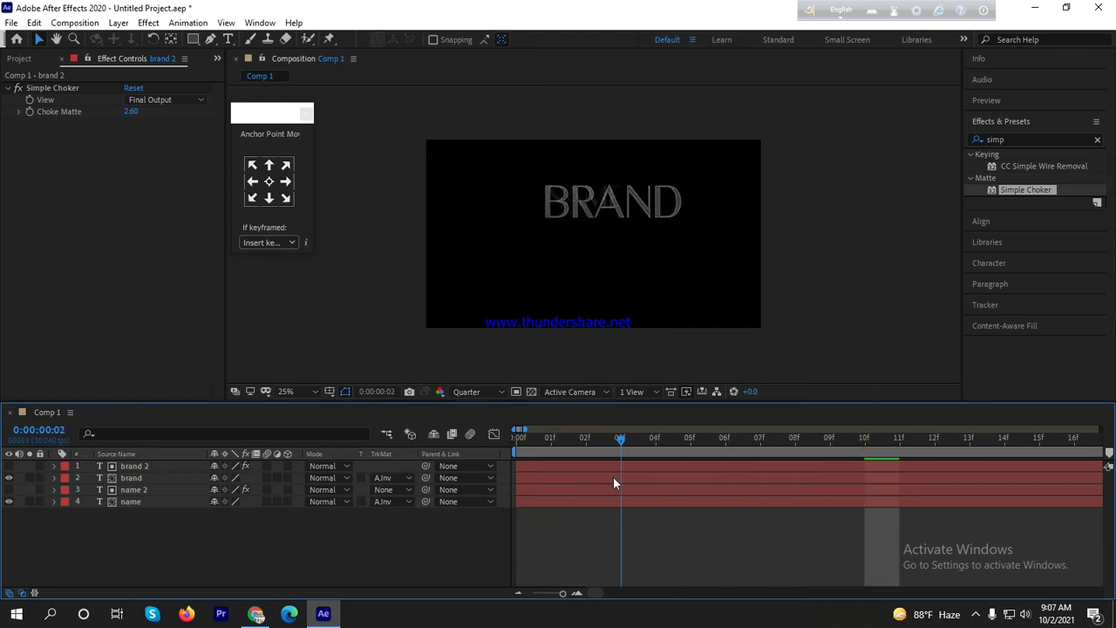
{"action": "key", "text": "space"}
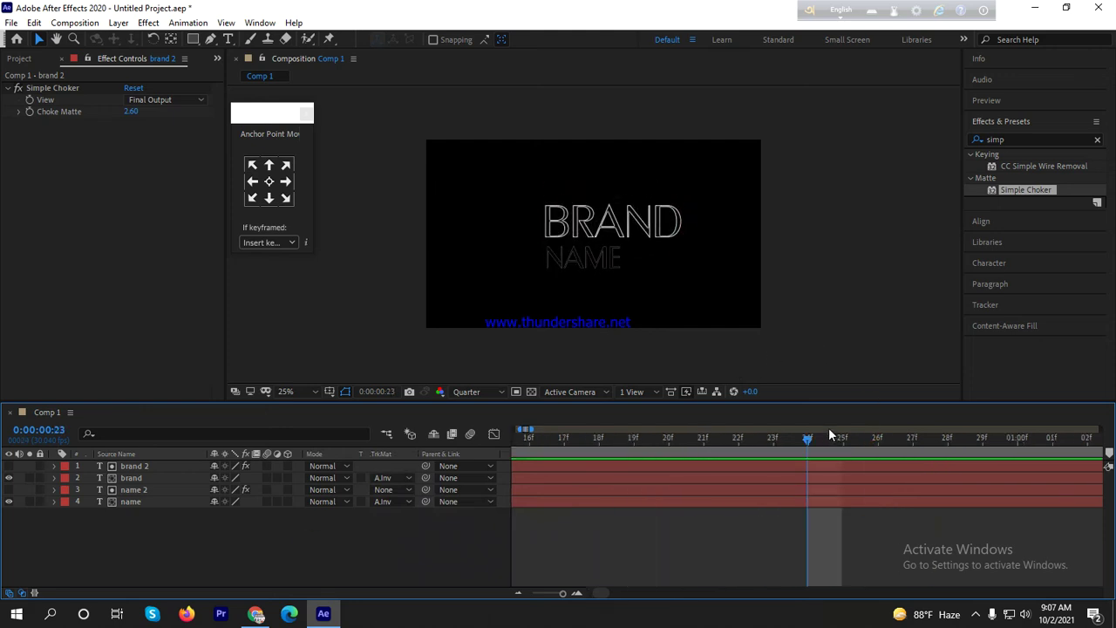
{"action": "key", "text": "space"}
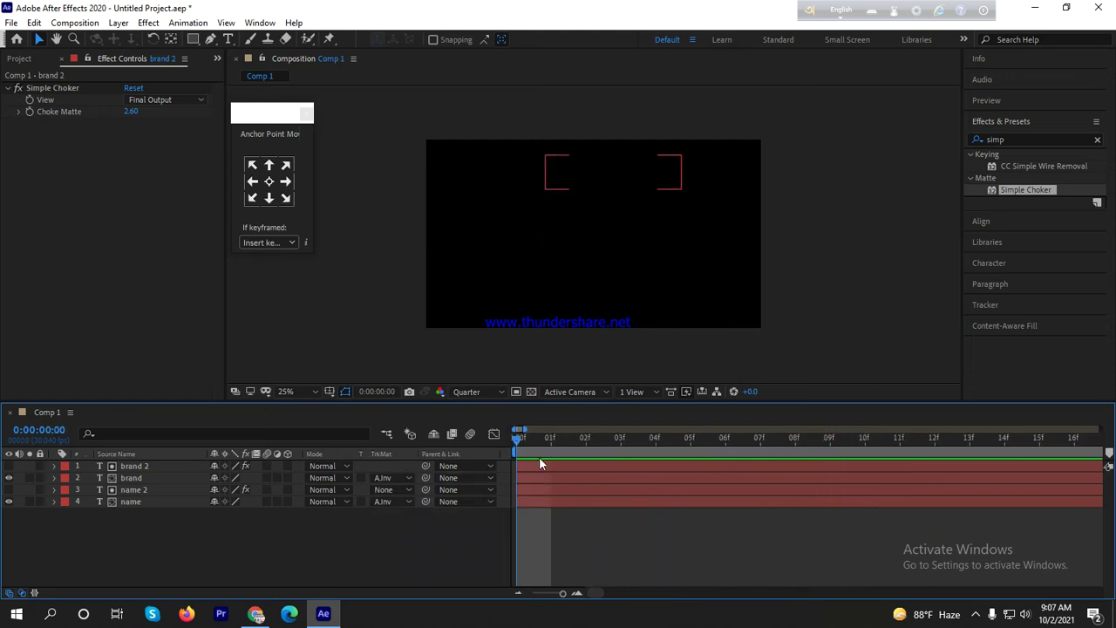
- Set the Simple Choker's Choke Matte to 3.50 on the name 2 layer and preview both outlined words dropping in
{"action": "left_click", "coordinate": [544, 488]}
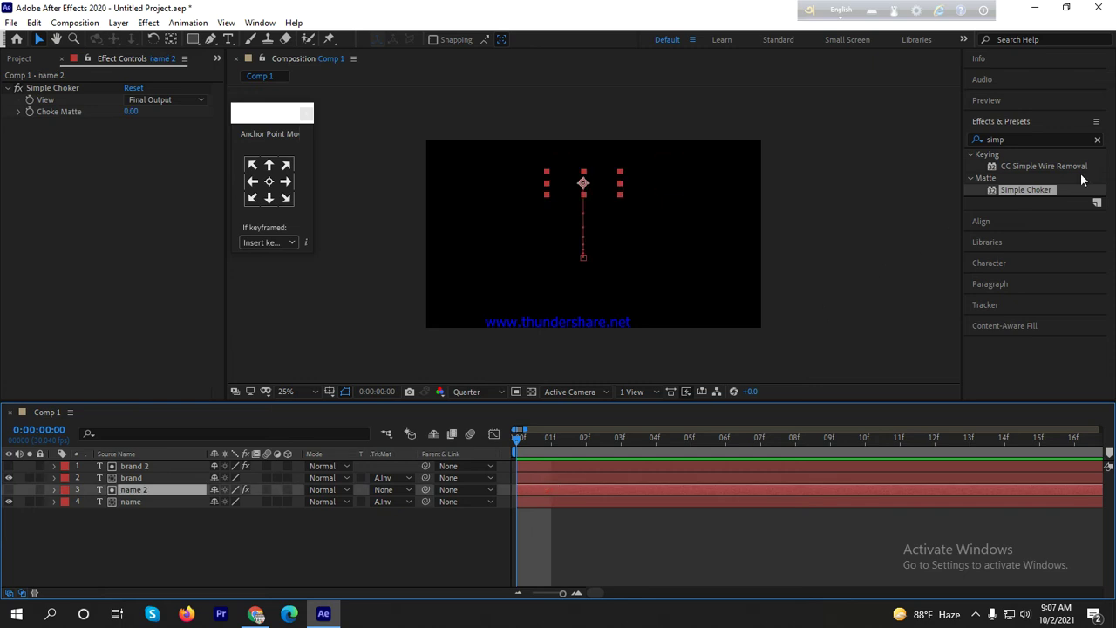
{"action": "key", "text": "space"}
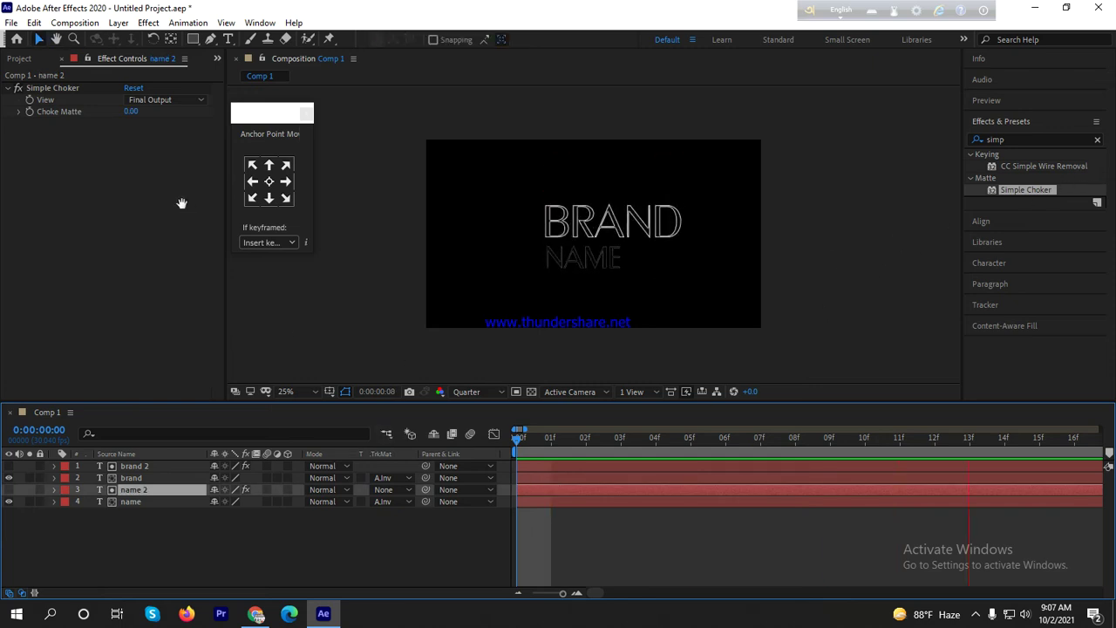
{"action": "left_click_drag", "start_coordinate": [135, 114], "coordinate": [186, 138]}
{"action": "key", "text": "space"}
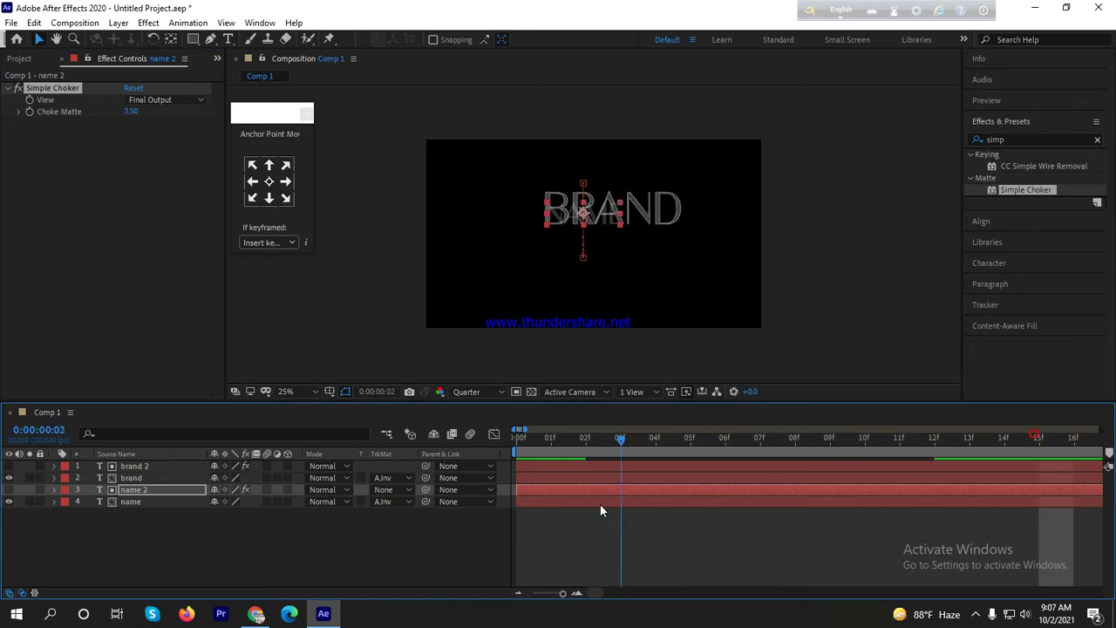
{"action": "key", "text": "space"}
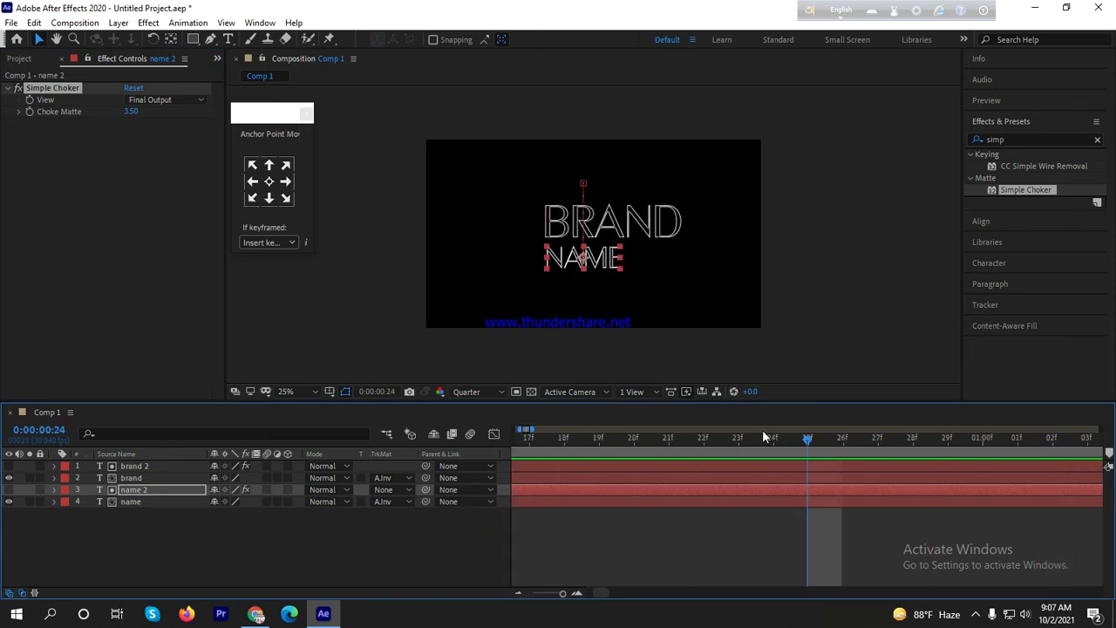
{"action": "key", "text": "space"}
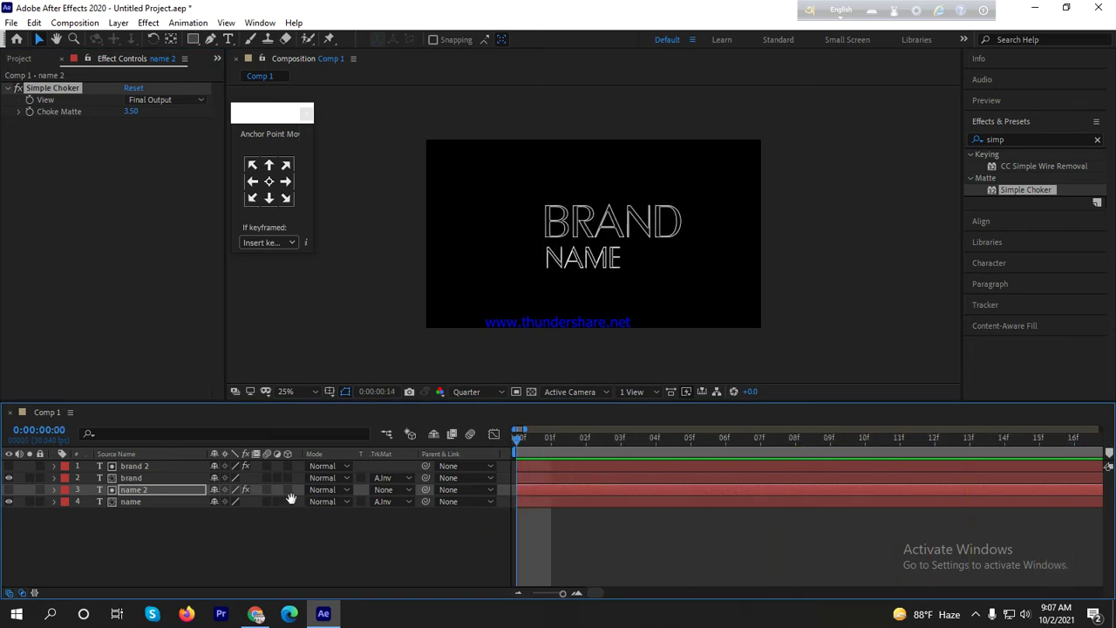
{"action": "key", "text": "space"}
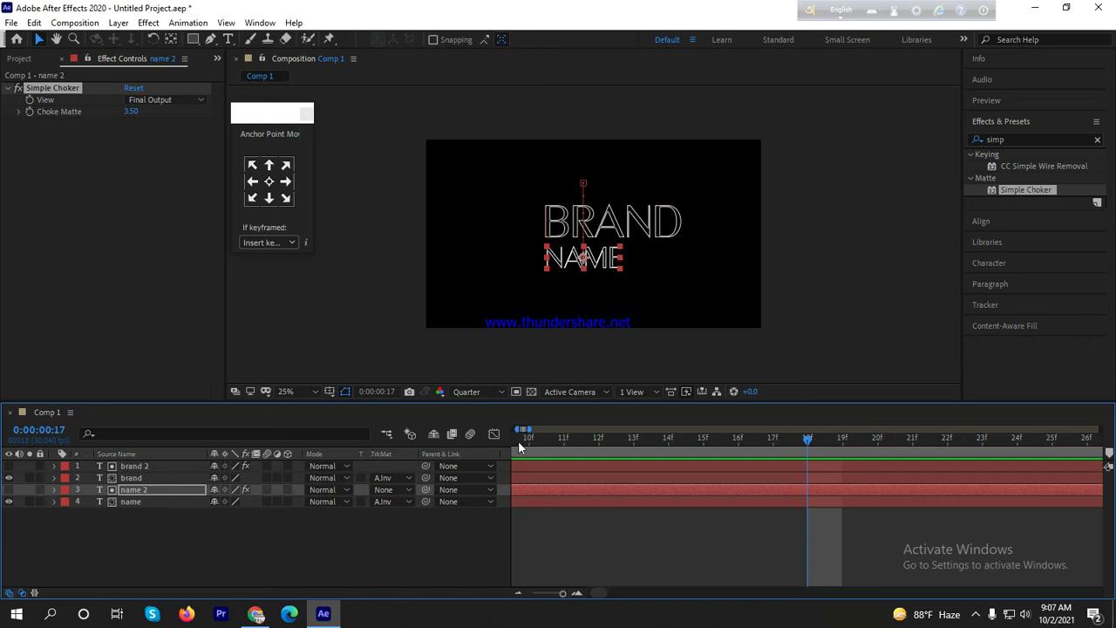
{"action": "left_click", "coordinate": [369, 556]}
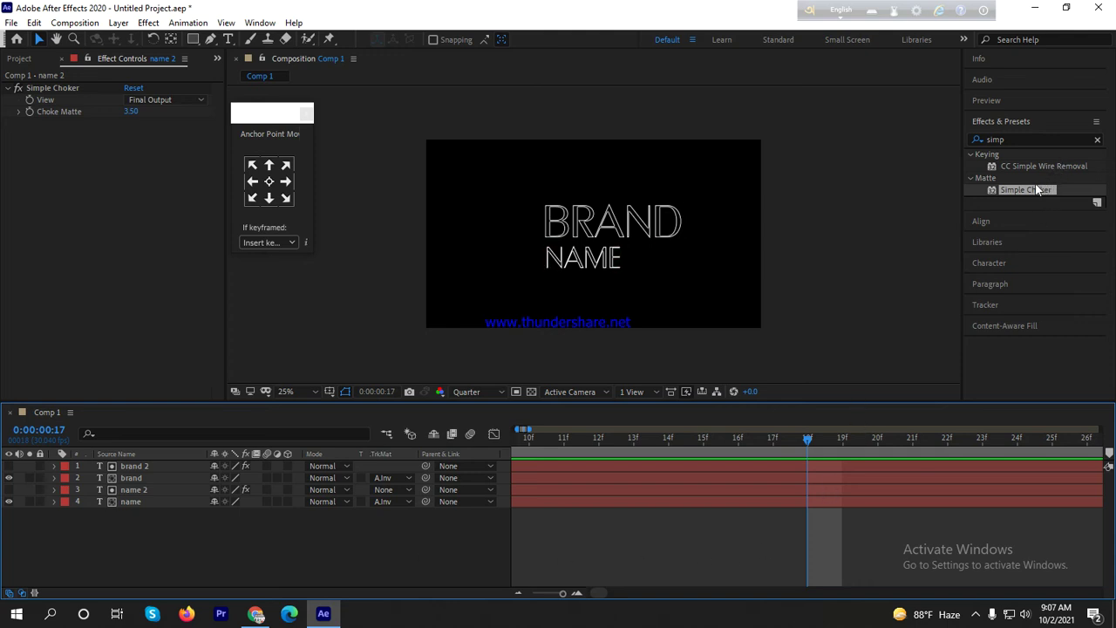
- Search the effects for "adv" and apply Advanced Spill Suppressor to the brand 2 layer
{"action": "left_click", "coordinate": [1096, 140]}
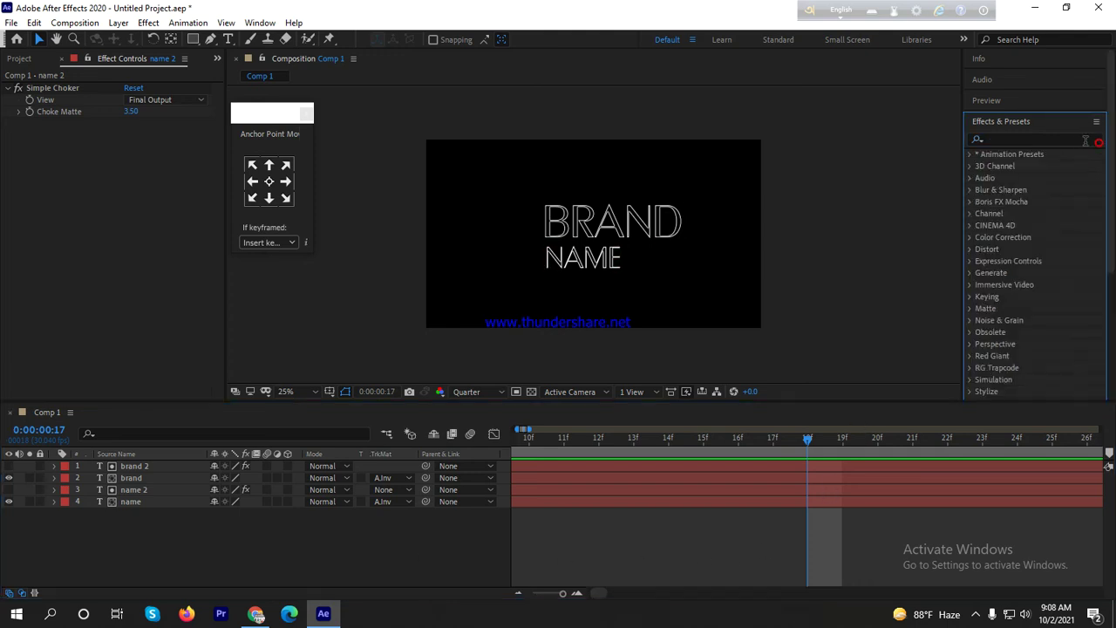
{"action": "left_click", "coordinate": [1079, 141]}
{"action": "type", "text": "a"}
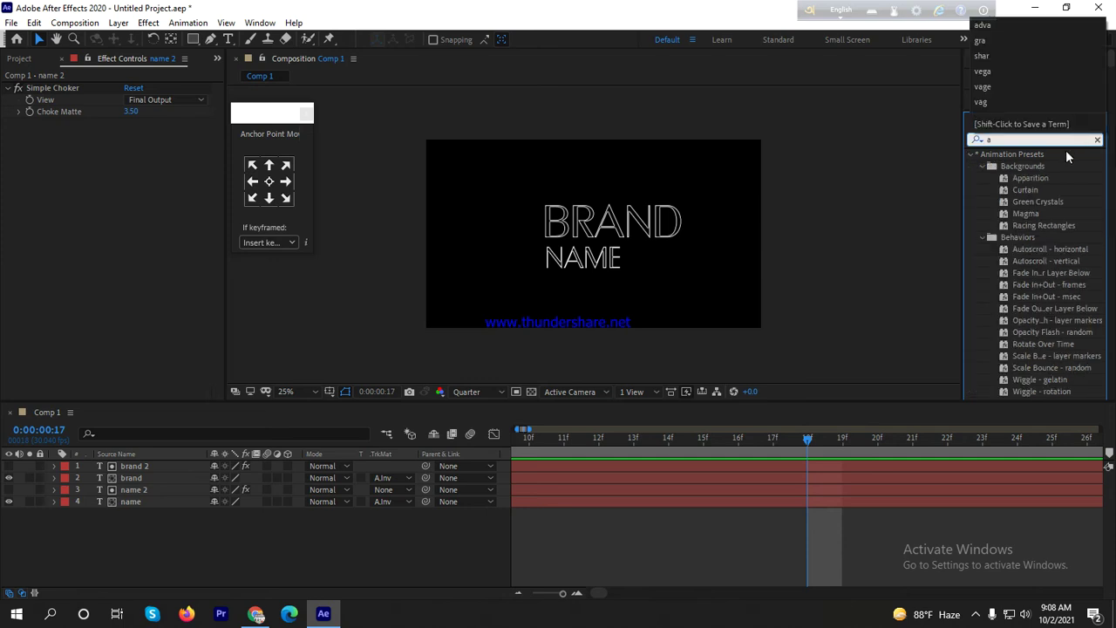
{"action": "type", "text": "dv"}
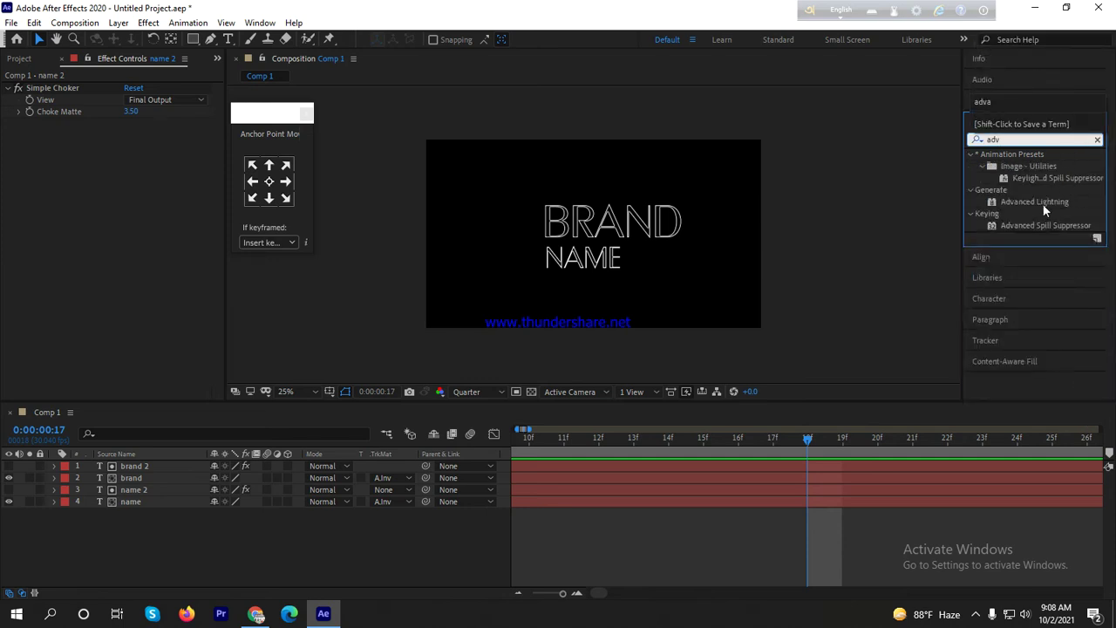
{"action": "left_click_drag", "start_coordinate": [1037, 227], "coordinate": [699, 470]}
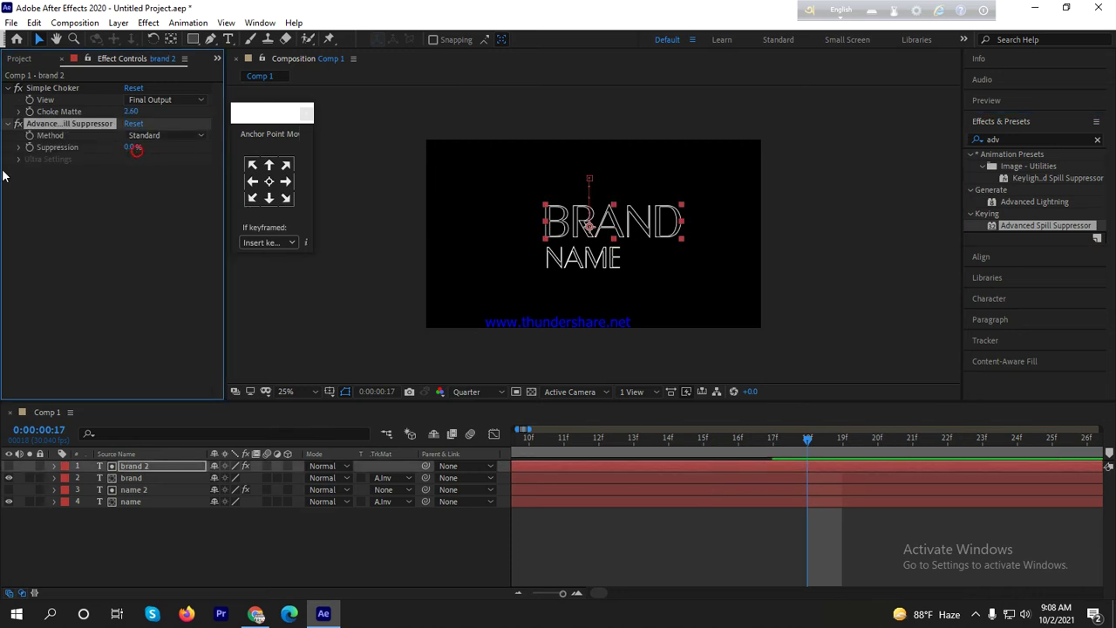
- Apply the Advanced Lightning effect to the brand 2 layer, preview it, and step the current time back to 0:00:01:02
{"action": "left_click_drag", "start_coordinate": [1055, 204], "coordinate": [844, 470]}
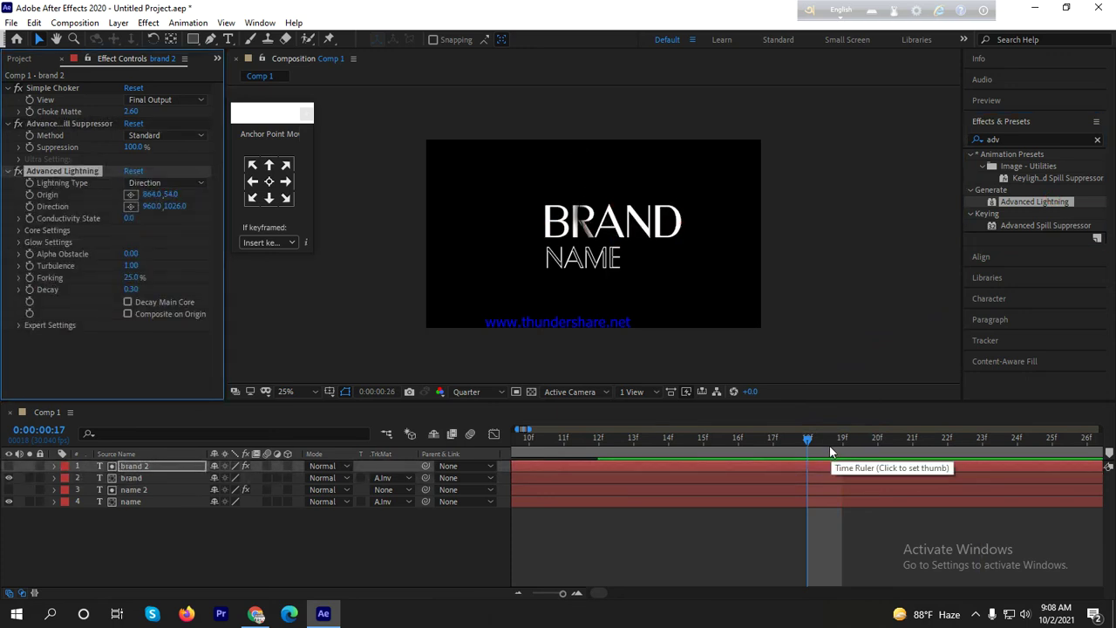
{"action": "key", "text": "space"}
{"action": "key", "text": "Page_Up"}
{"action": "key", "text": "Page_Up"}
{"action": "key", "text": "Page_Up"}
{"action": "key", "text": "Page_Up"}
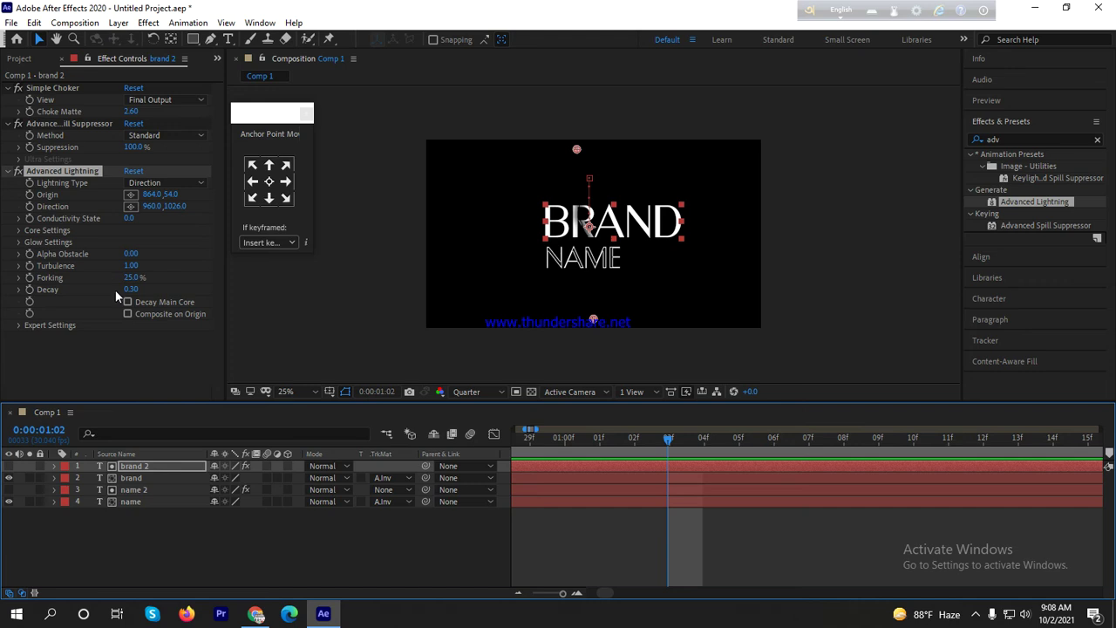
- Enable Composite on Original for brand 2's Advanced Lightning and move its origin to 688, 314
{"action": "left_click", "coordinate": [128, 314]}
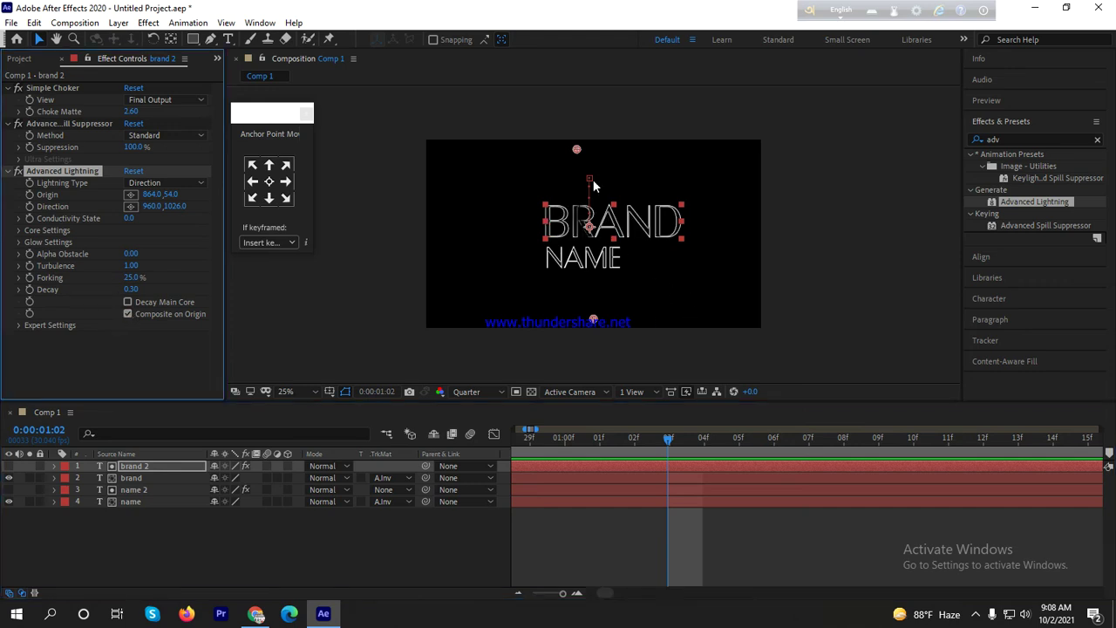
{"action": "left_click_drag", "start_coordinate": [576, 153], "coordinate": [546, 194]}
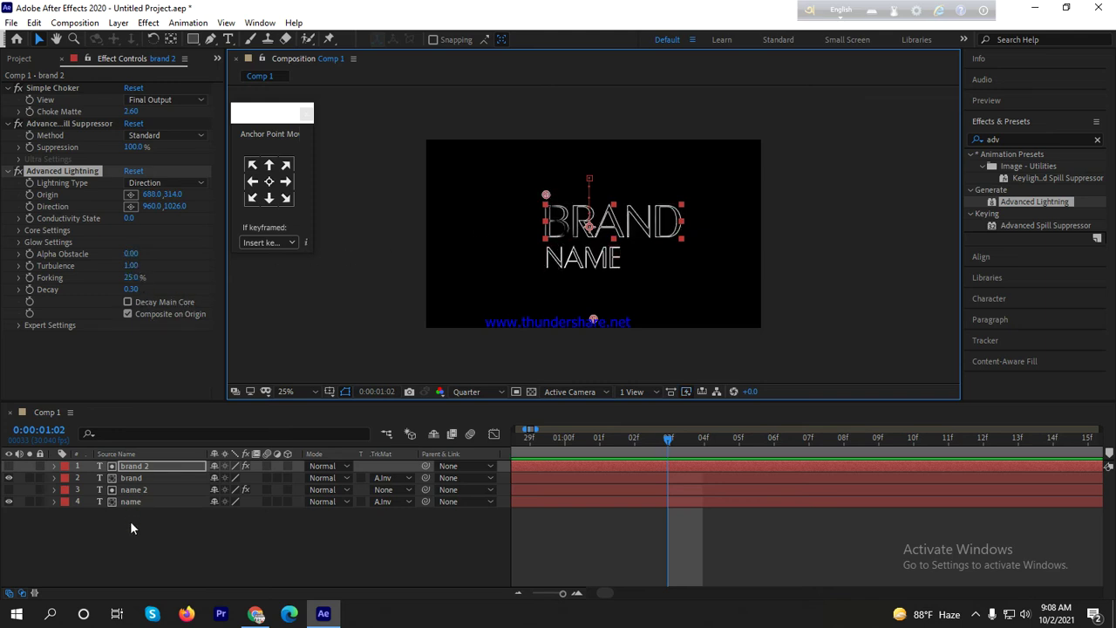
- Try a turquoise composition background and move the lightning's origin around the BRAND lettering
{"action": "right_click", "coordinate": [152, 538]}
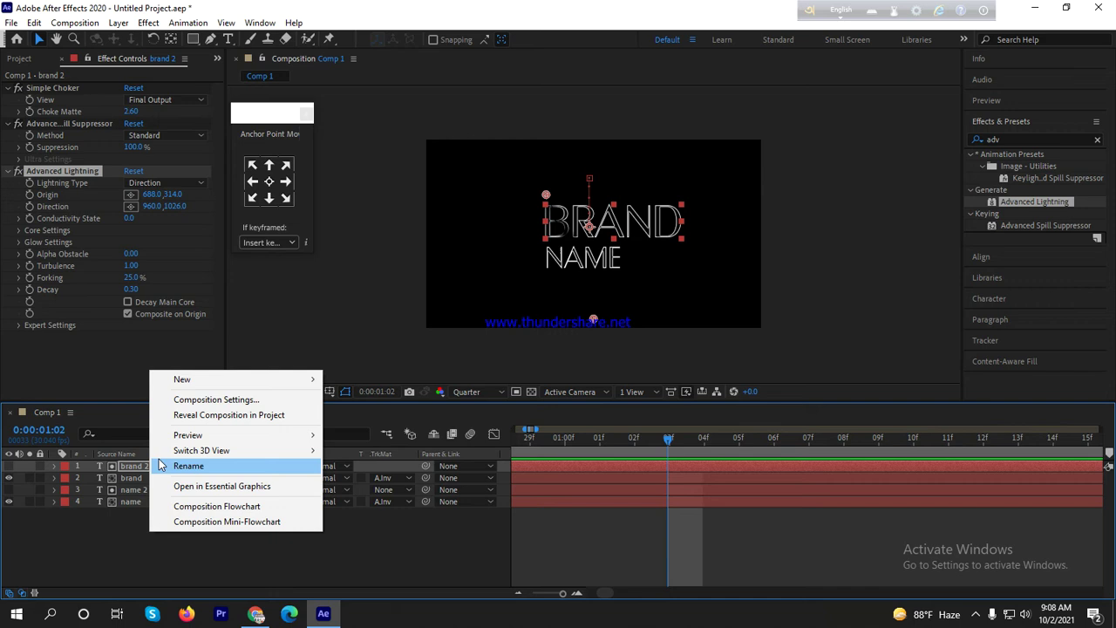
{"action": "left_click", "coordinate": [218, 396]}
{"action": "left_click", "coordinate": [381, 297]}
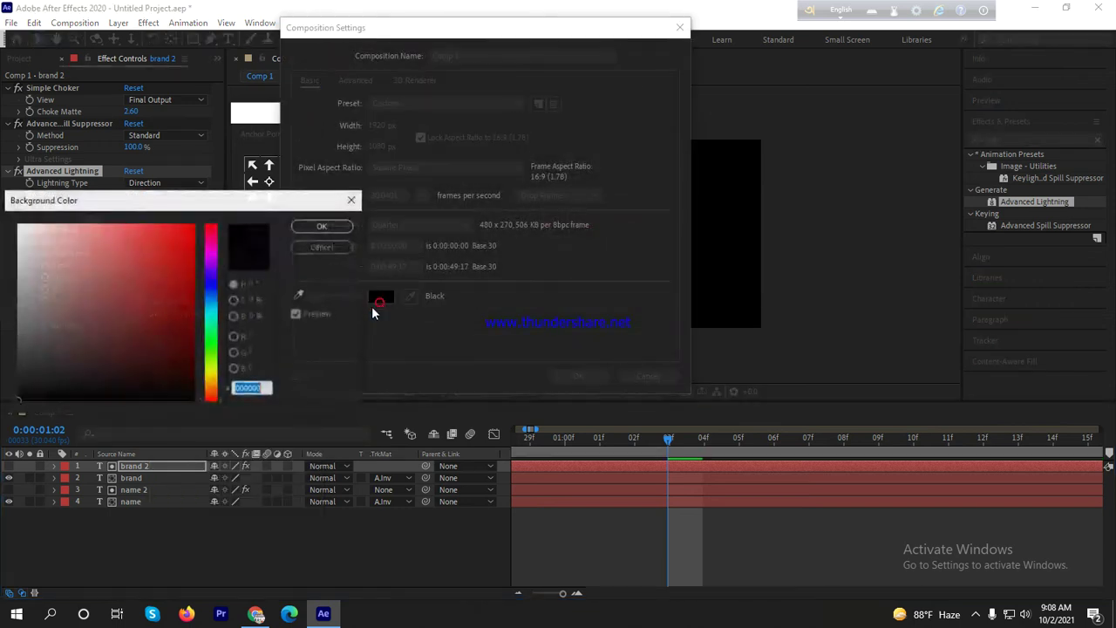
{"action": "left_click", "coordinate": [211, 329]}
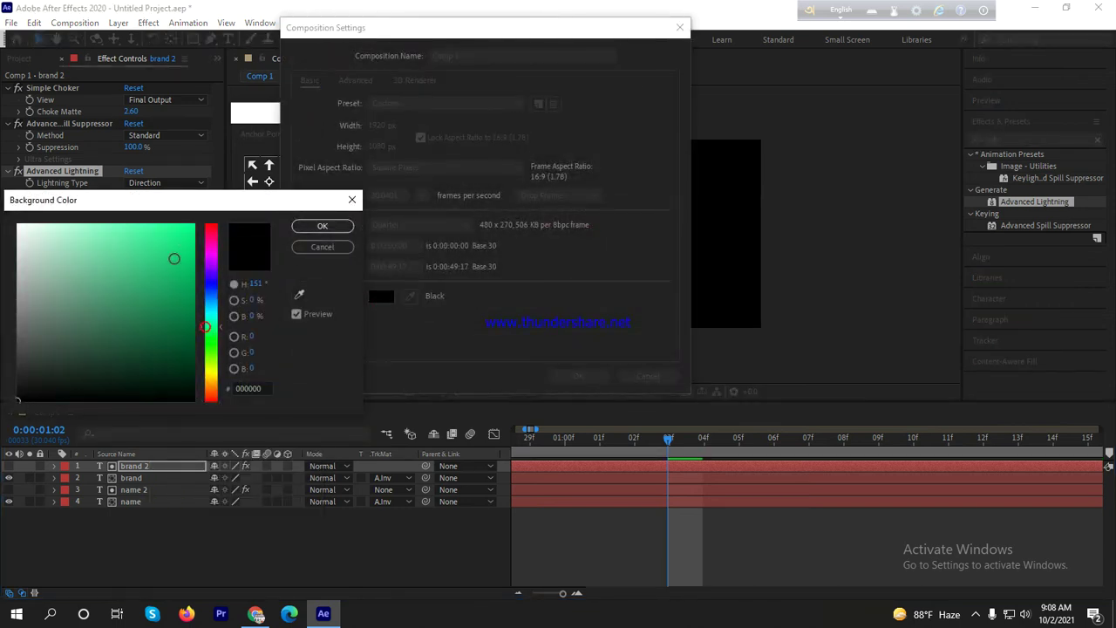
{"action": "left_click", "coordinate": [171, 226]}
{"action": "left_click", "coordinate": [323, 226]}
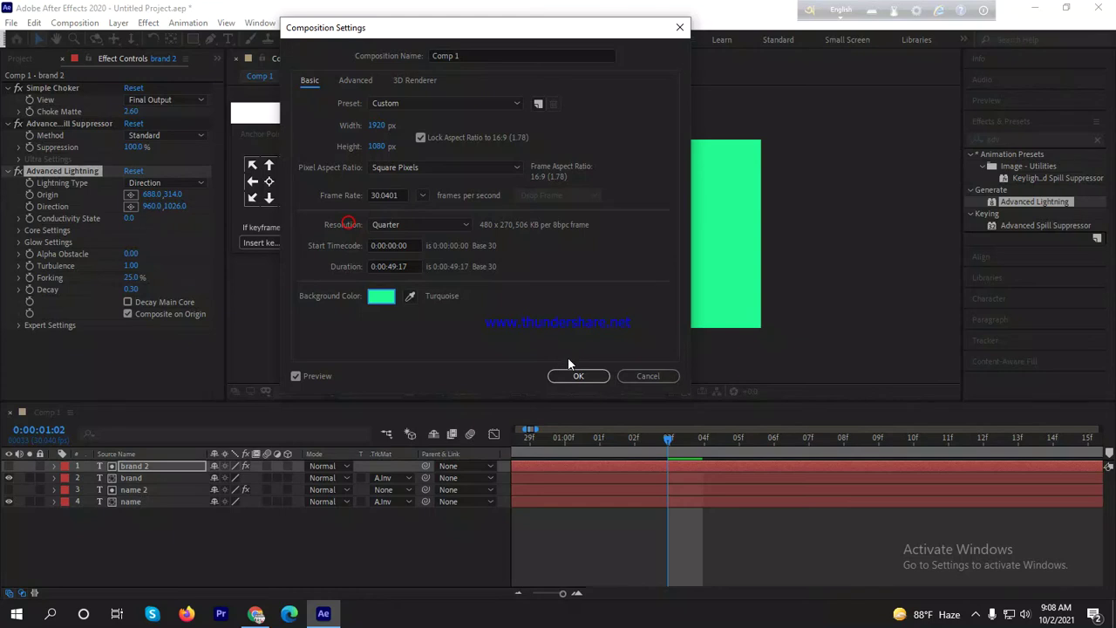
{"action": "left_click", "coordinate": [578, 375]}
{"action": "mouse_move", "coordinate": [546, 195]}
{"action": "left_mouse_down"}
{"action": "mouse_move", "coordinate": [568, 210]}
{"action": "mouse_move", "coordinate": [486, 168]}
{"action": "mouse_move", "coordinate": [549, 208]}
{"action": "mouse_move", "coordinate": [590, 182]}
{"action": "mouse_move", "coordinate": [534, 209]}
{"action": "mouse_move", "coordinate": [530, 188]}
{"action": "left_mouse_up"}
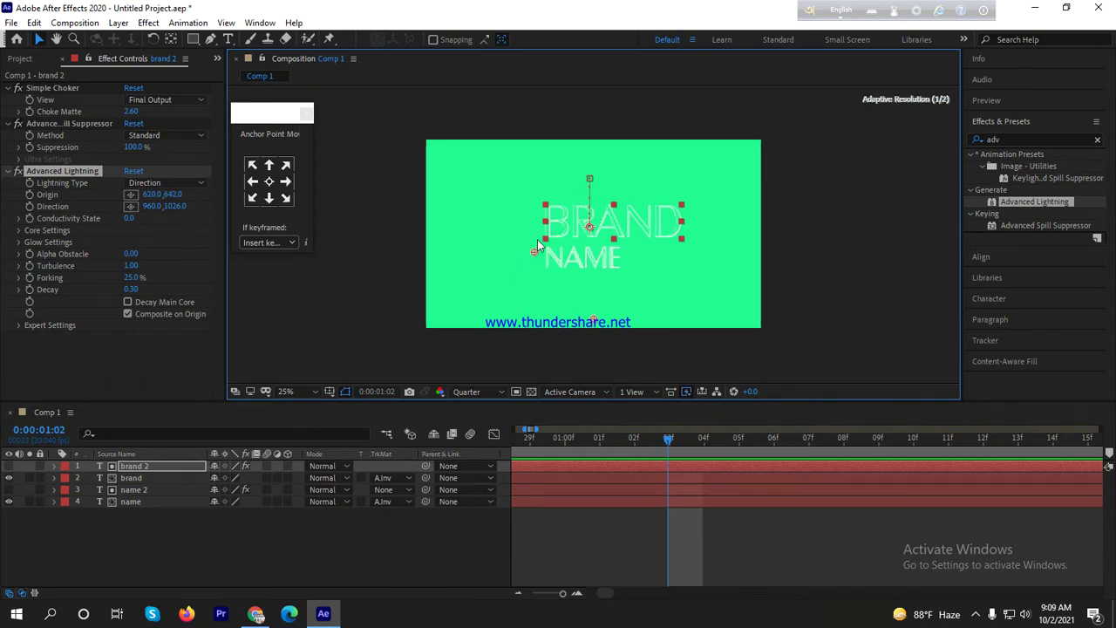
{"action": "left_click_drag", "start_coordinate": [542, 225], "coordinate": [542, 208]}
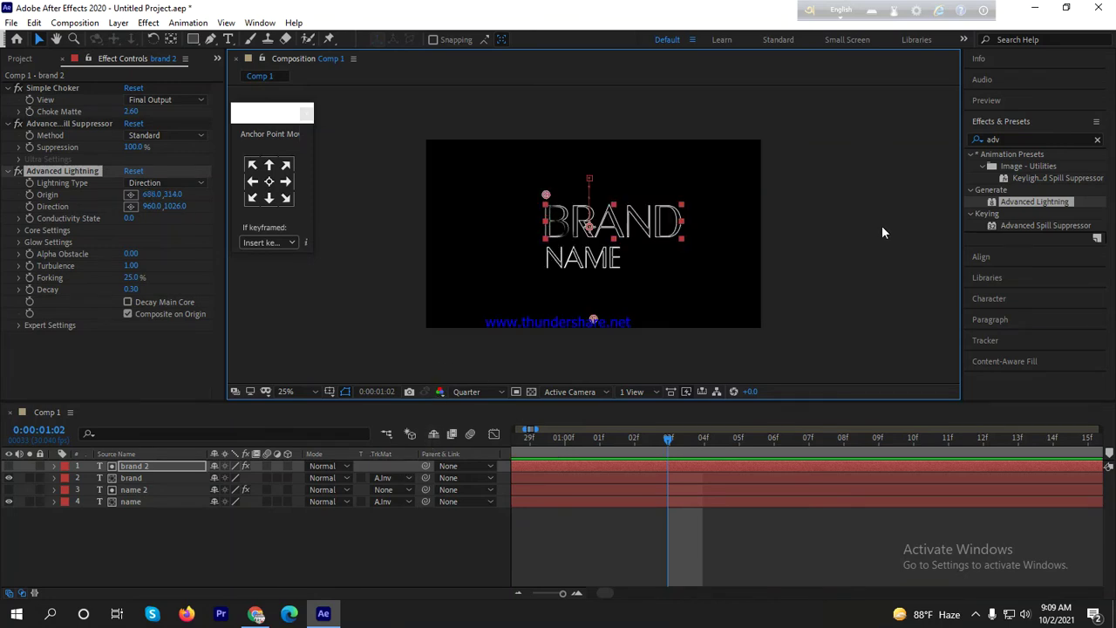
- Remove the Advanced Lightning effect from the brand 2 layer
{"action": "left_click", "coordinate": [1019, 197]}
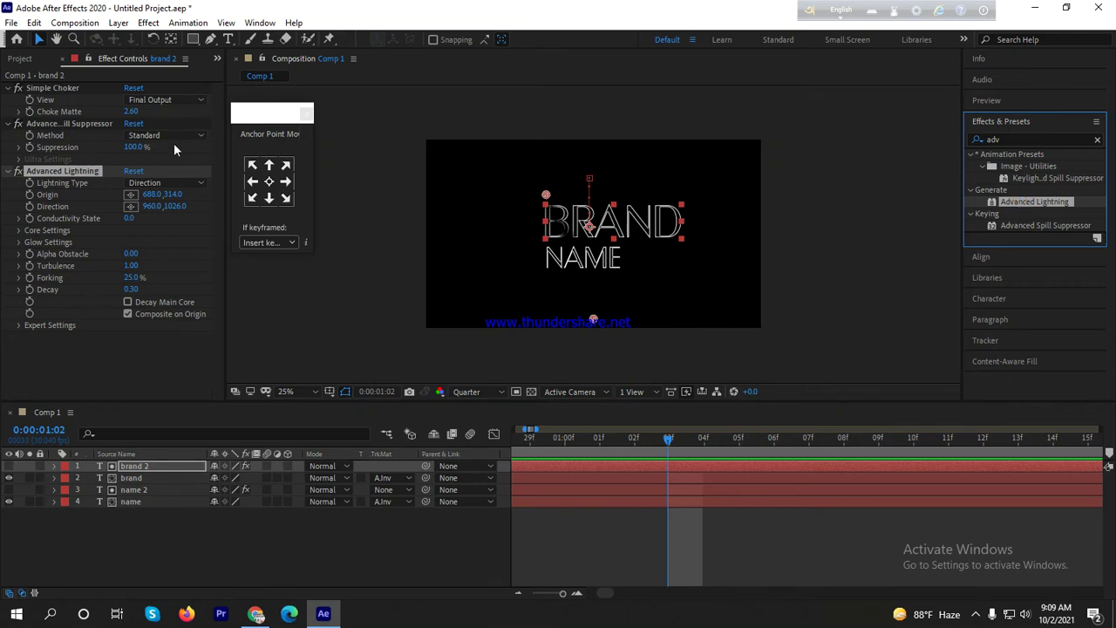
{"action": "left_click", "coordinate": [71, 171]}
{"action": "key", "text": "Delete"}
- Add an adjustment layer with the Advanced Lightning effect and move the lightning's origin to 608, 442
{"action": "right_click", "coordinate": [73, 556]}
{"action": "left_click", "coordinate": [152, 403]}
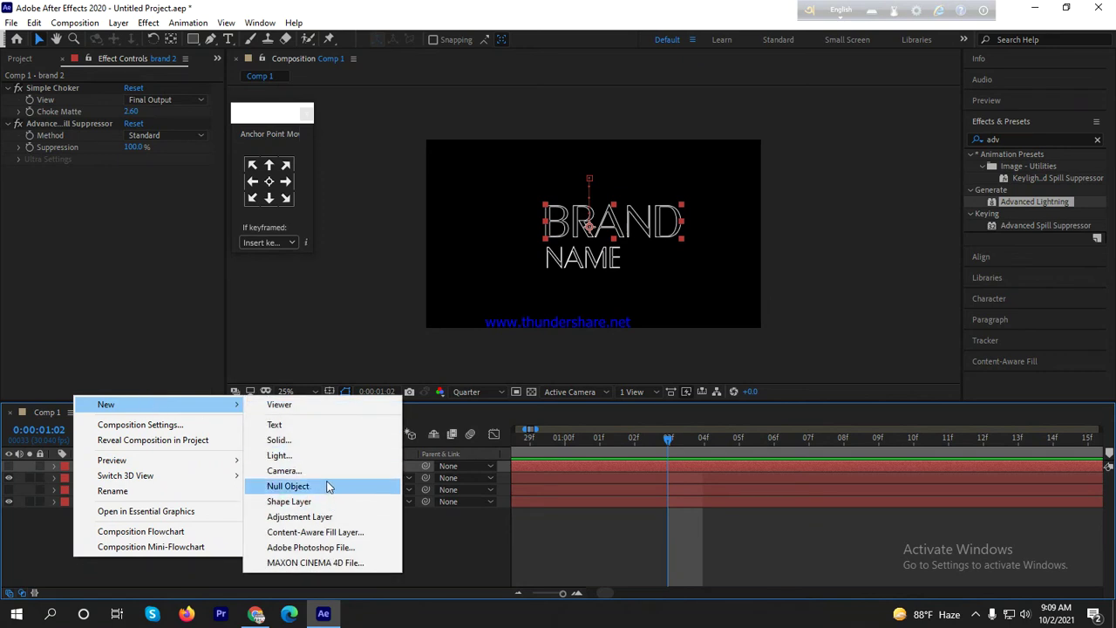
{"action": "left_click", "coordinate": [324, 516]}
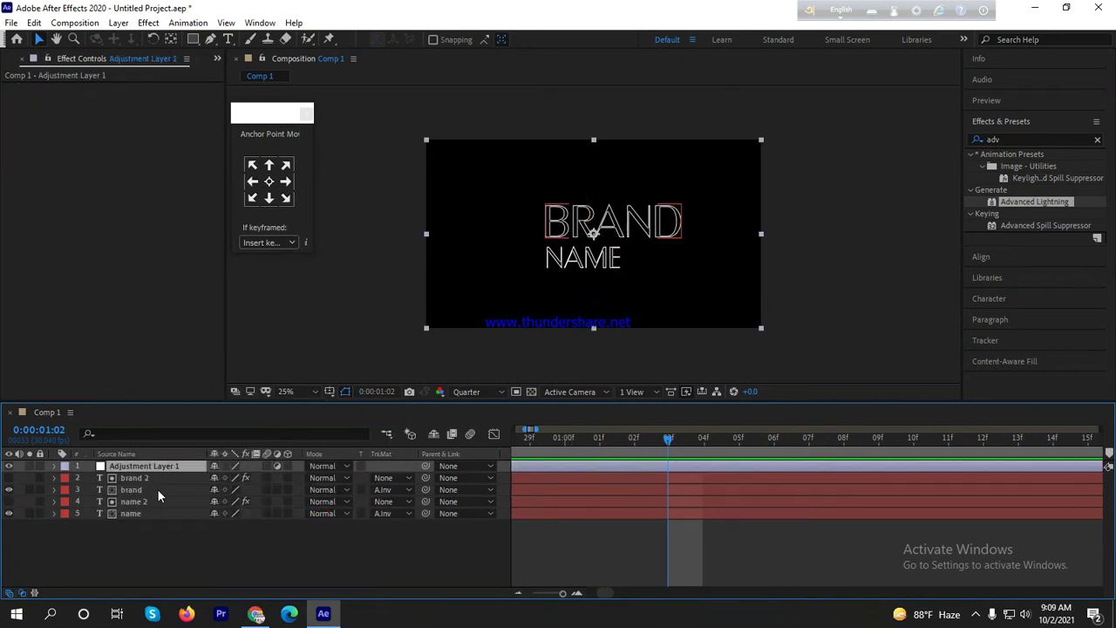
{"action": "left_click_drag", "start_coordinate": [1037, 202], "coordinate": [668, 465]}
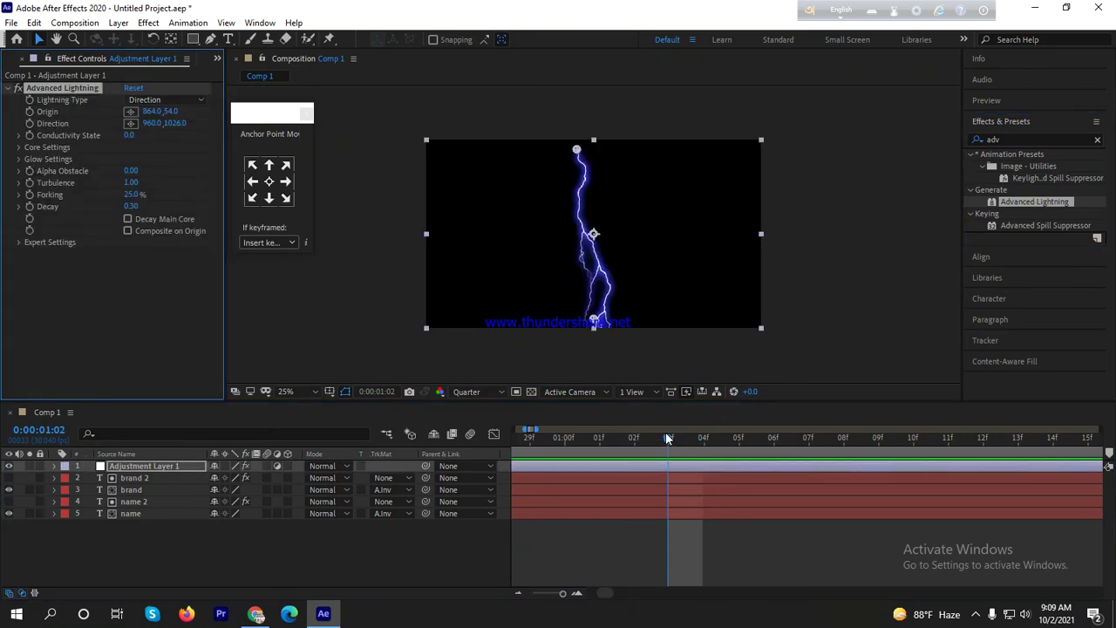
{"action": "left_click_drag", "start_coordinate": [576, 151], "coordinate": [530, 228]}
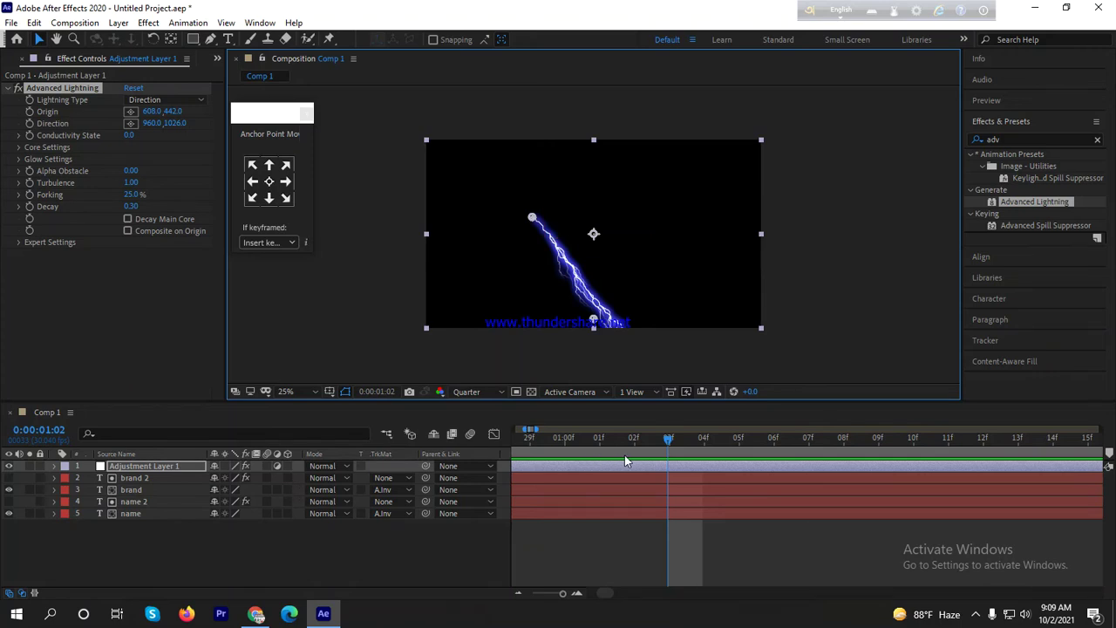
- Delete the adjustment layer carrying the lightning, keeping the brand 2 layer in the composition
{"action": "left_click", "coordinate": [130, 478]}
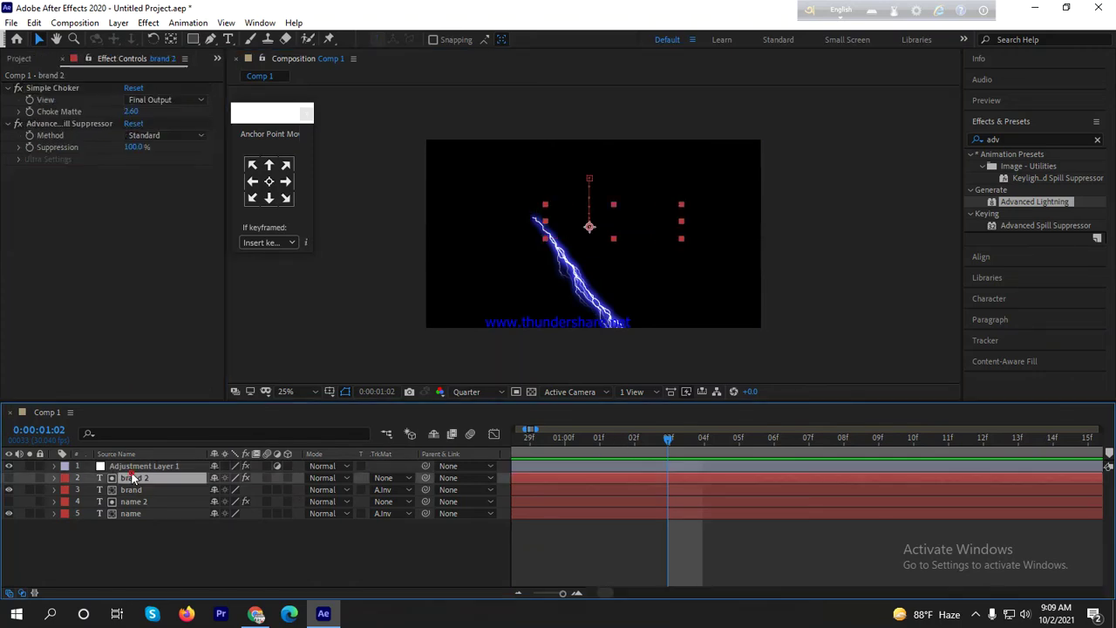
{"action": "key", "text": "Delete"}
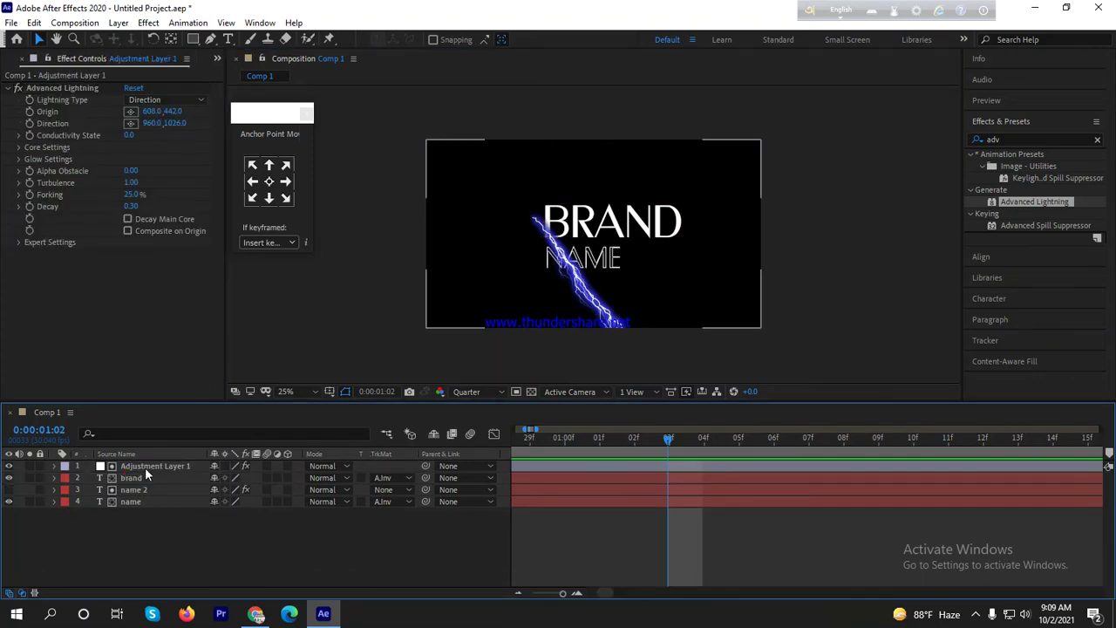
{"action": "key", "text": "ctrl+z"}
{"action": "left_click", "coordinate": [145, 467]}
{"action": "key", "text": "Delete"}
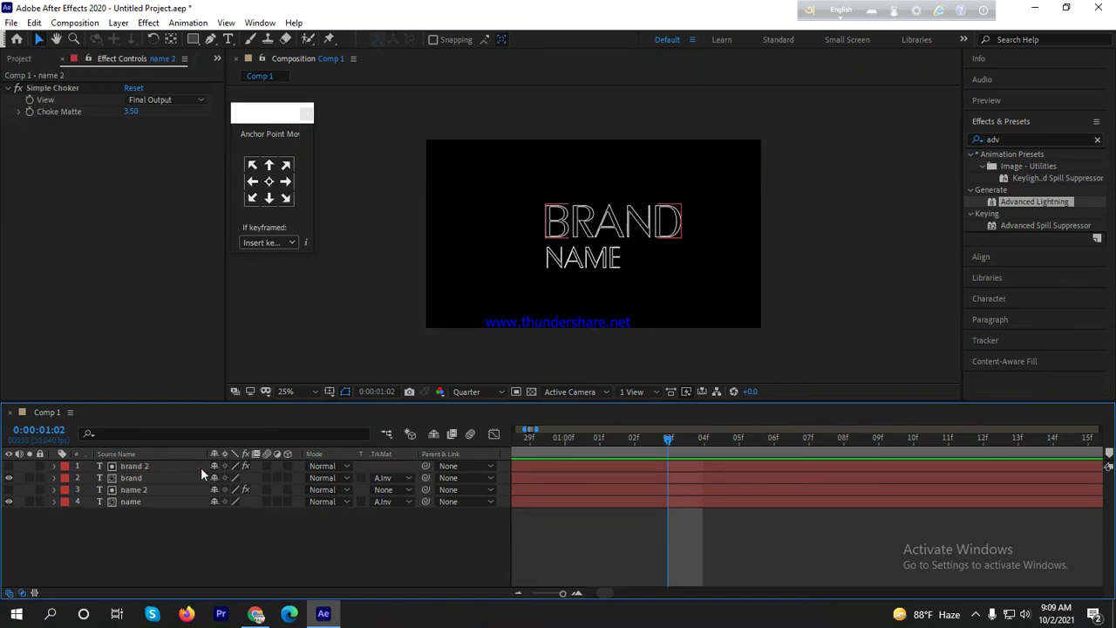
- Apply Advanced Lightning to the name 2 layer with Composite on Original enabled and preview the animation from the start
{"action": "left_click_drag", "start_coordinate": [678, 446], "coordinate": [498, 460]}
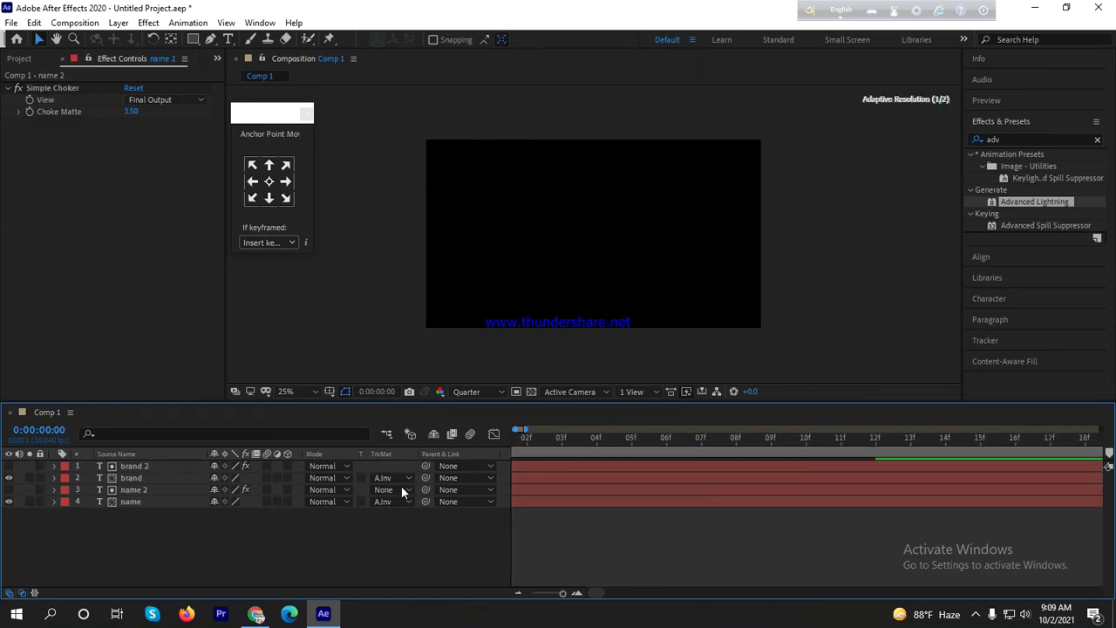
{"action": "left_click_drag", "start_coordinate": [1061, 202], "coordinate": [683, 492]}
{"action": "left_click_drag", "start_coordinate": [1038, 449], "coordinate": [518, 449]}
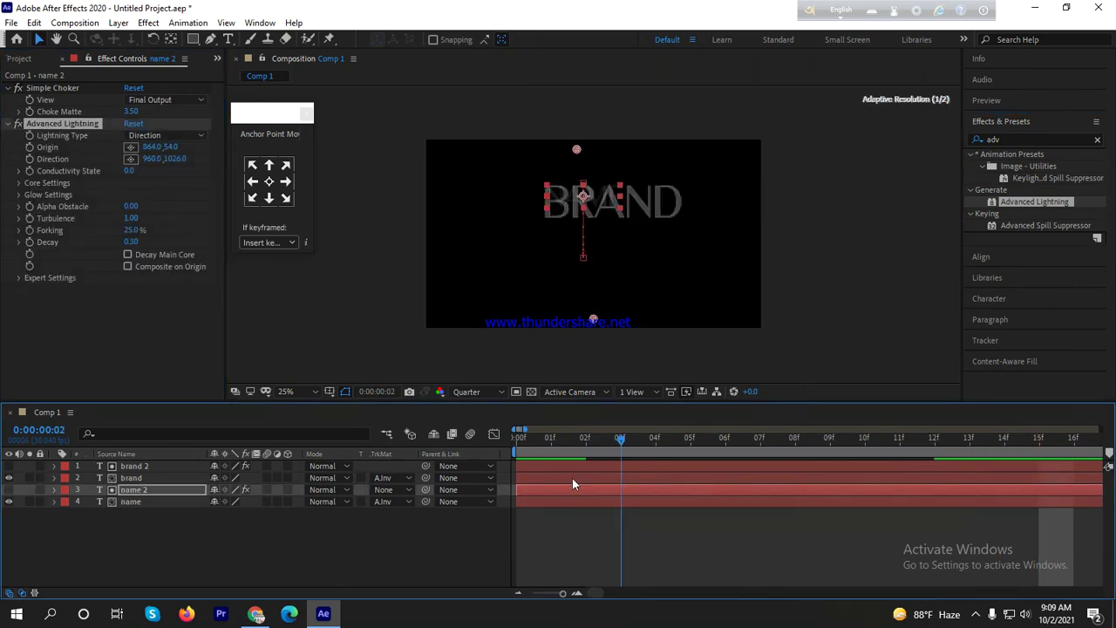
{"action": "left_click", "coordinate": [129, 267]}
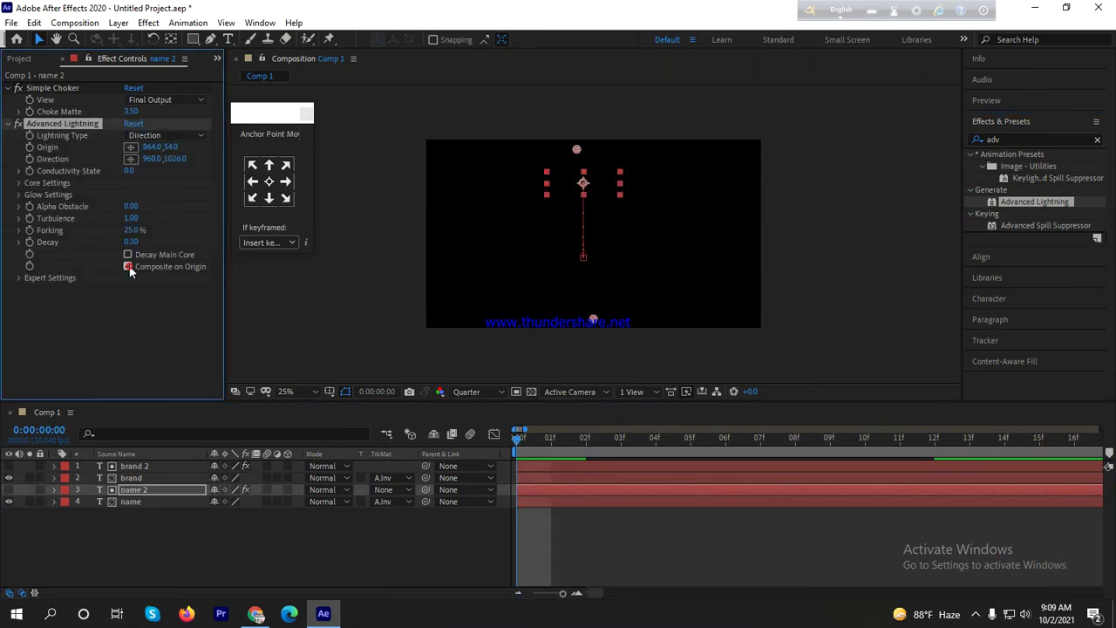
{"action": "key", "text": "space"}
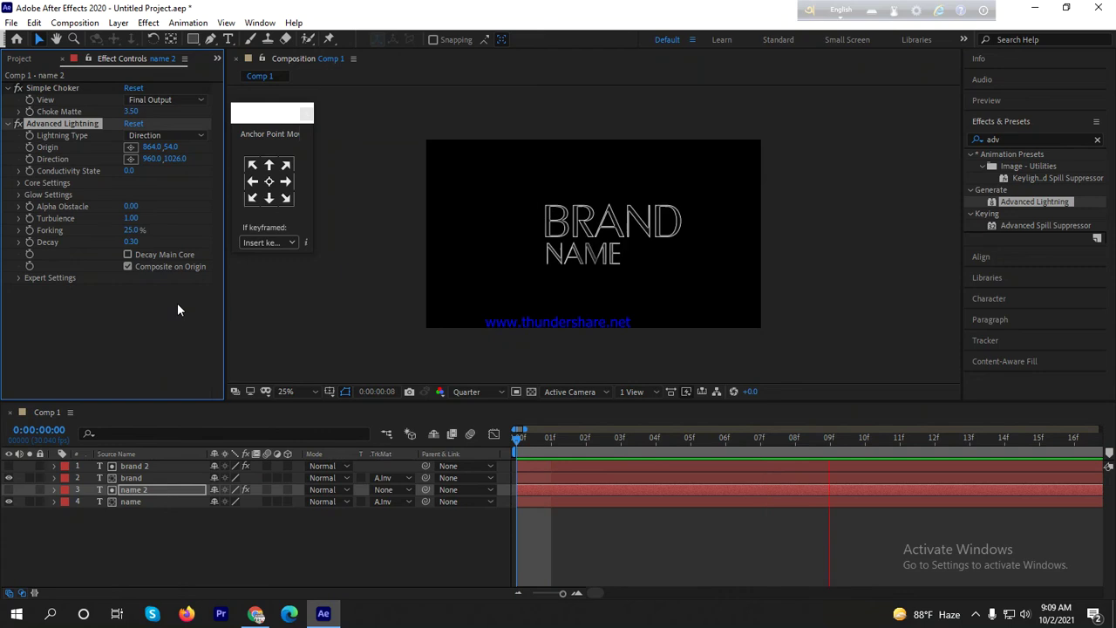
- Move the name 2 lightning's origin to 956, 1062 and its direction point to 1060, 622
{"action": "left_click_drag", "start_coordinate": [578, 150], "coordinate": [630, 232]}
{"action": "left_click_drag", "start_coordinate": [625, 322], "coordinate": [593, 322]}
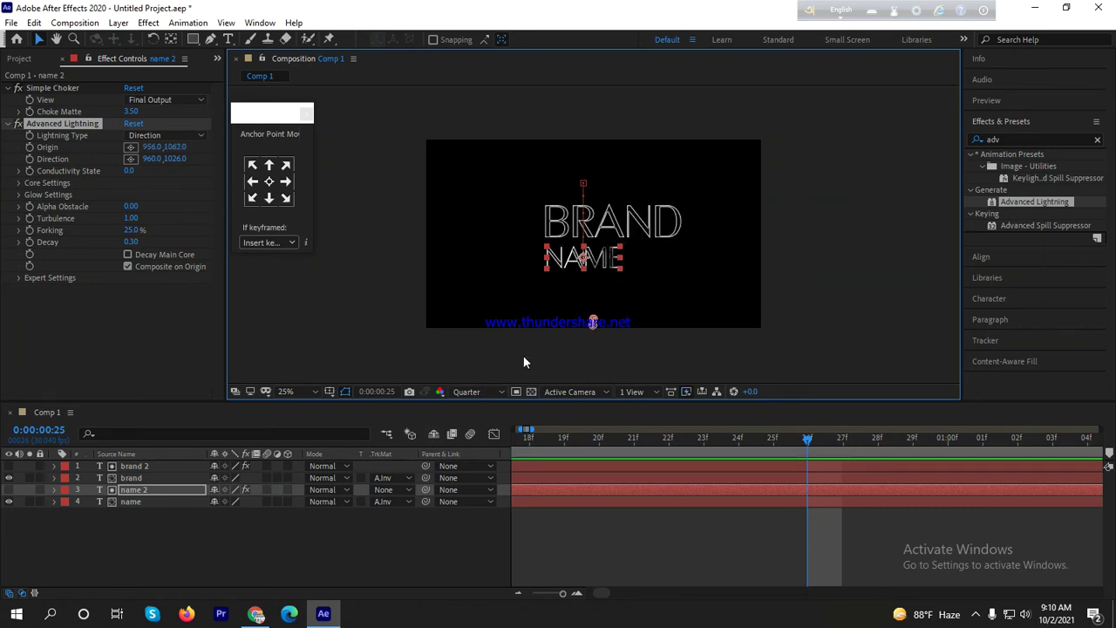
{"action": "left_click_drag", "start_coordinate": [594, 322], "coordinate": [617, 254]}
{"action": "scroll", "coordinate": [639, 261], "scroll_direction": "up", "scroll_amount": 4}
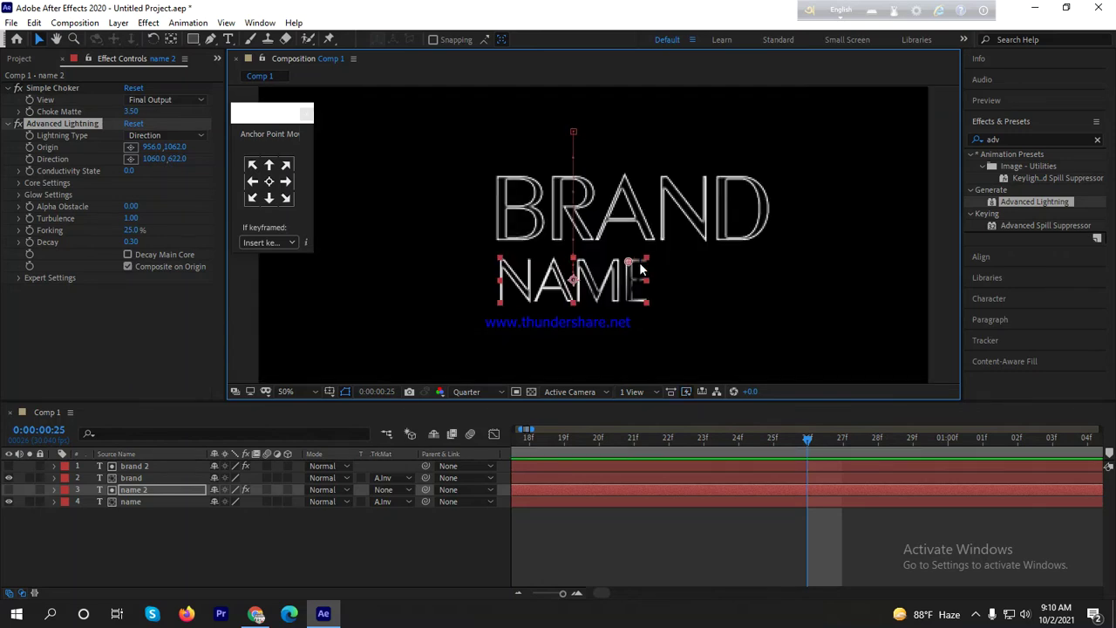
- Set the name 2 lightning type to Breaking and move its direction point to 706, 751 by the letter N
{"action": "left_click", "coordinate": [153, 136]}
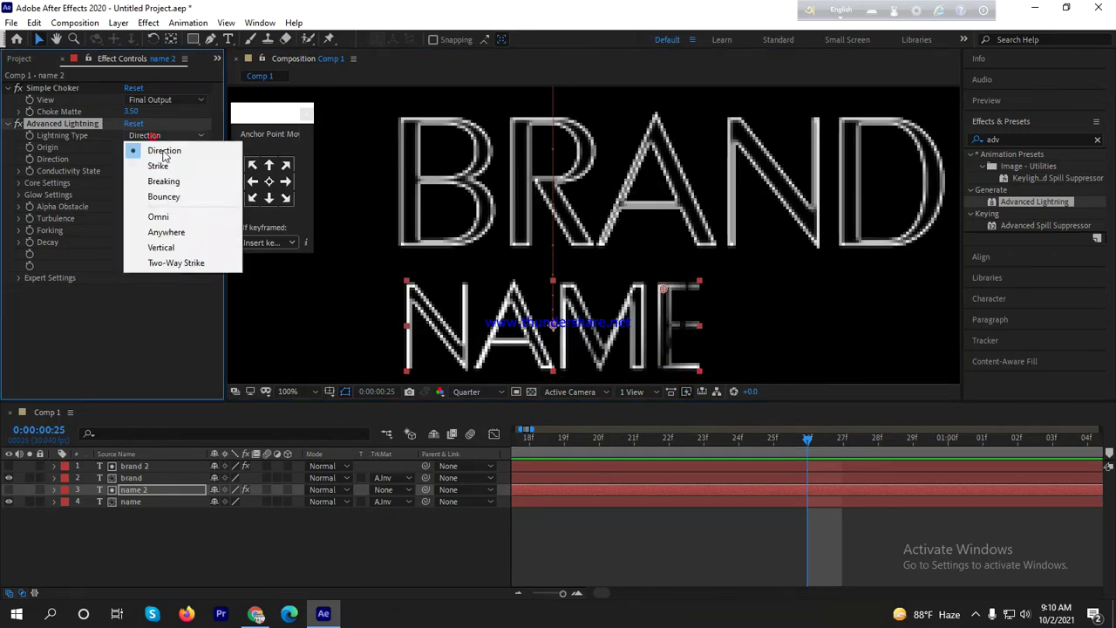
{"action": "left_click", "coordinate": [181, 183]}
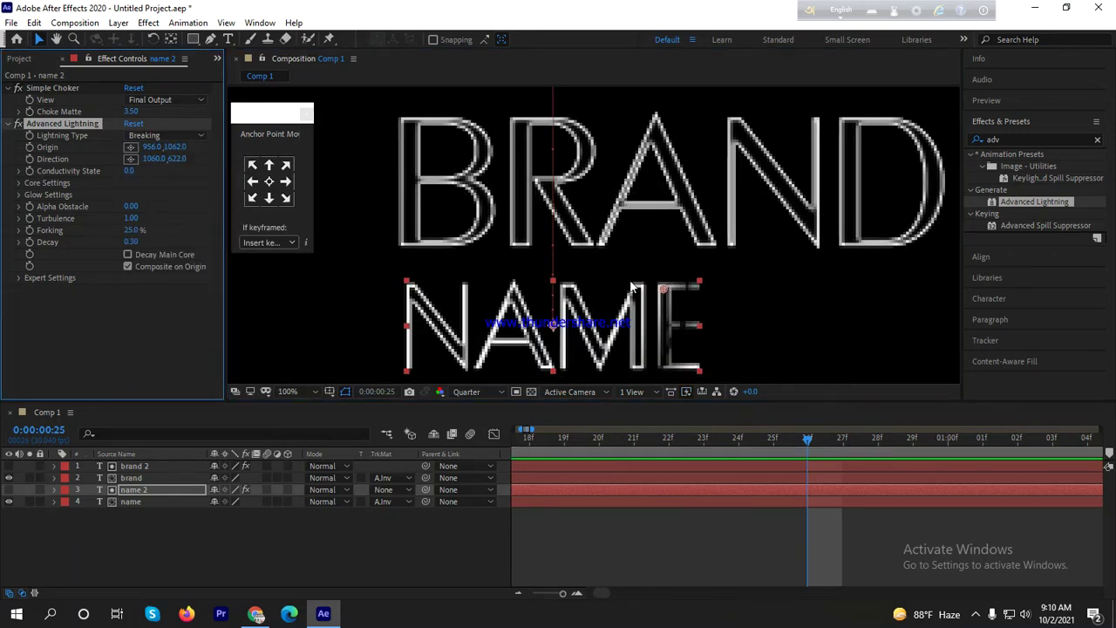
{"action": "left_click_drag", "start_coordinate": [669, 290], "coordinate": [420, 366]}
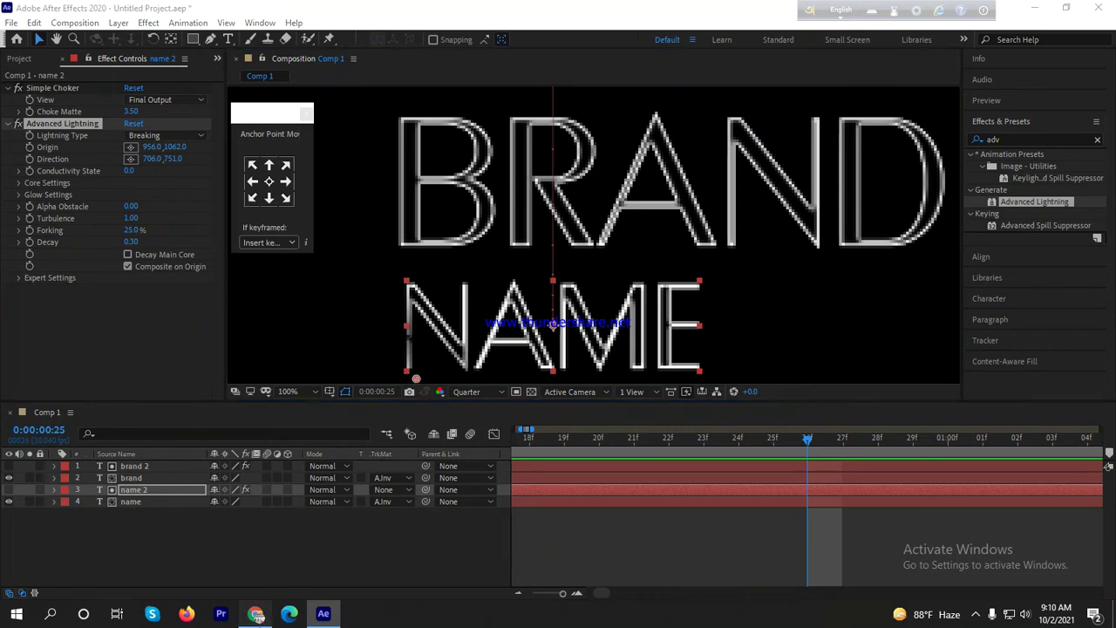
- Switch to Chrome, mute the After Effects logo animation tutorial on YouTube, and show it in full screen
{"action": "left_click", "coordinate": [256, 612]}
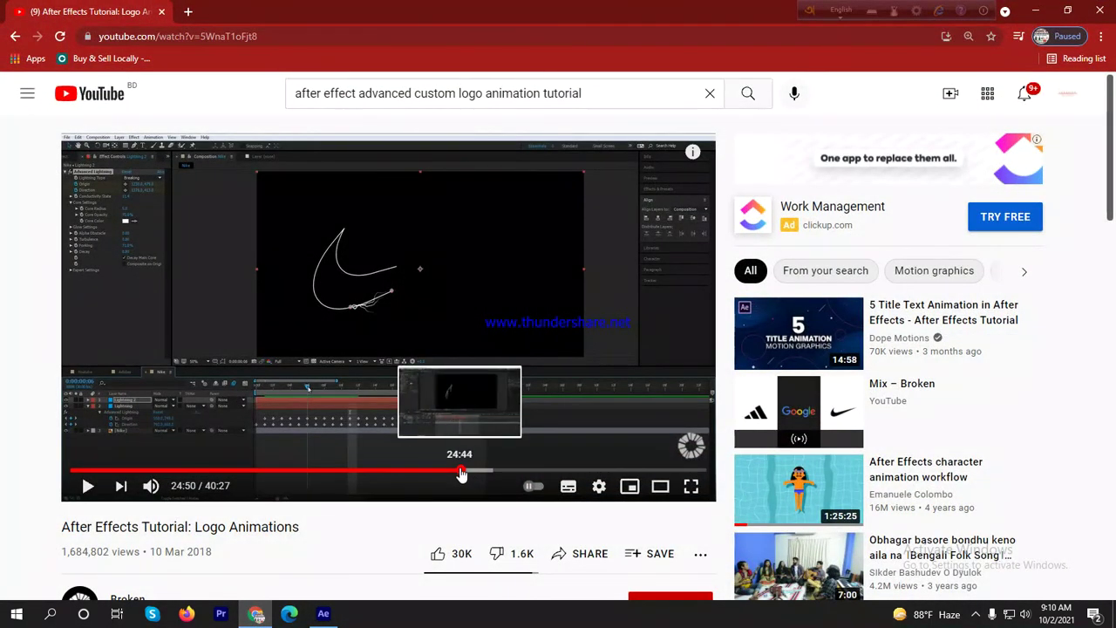
{"action": "left_click", "coordinate": [151, 486]}
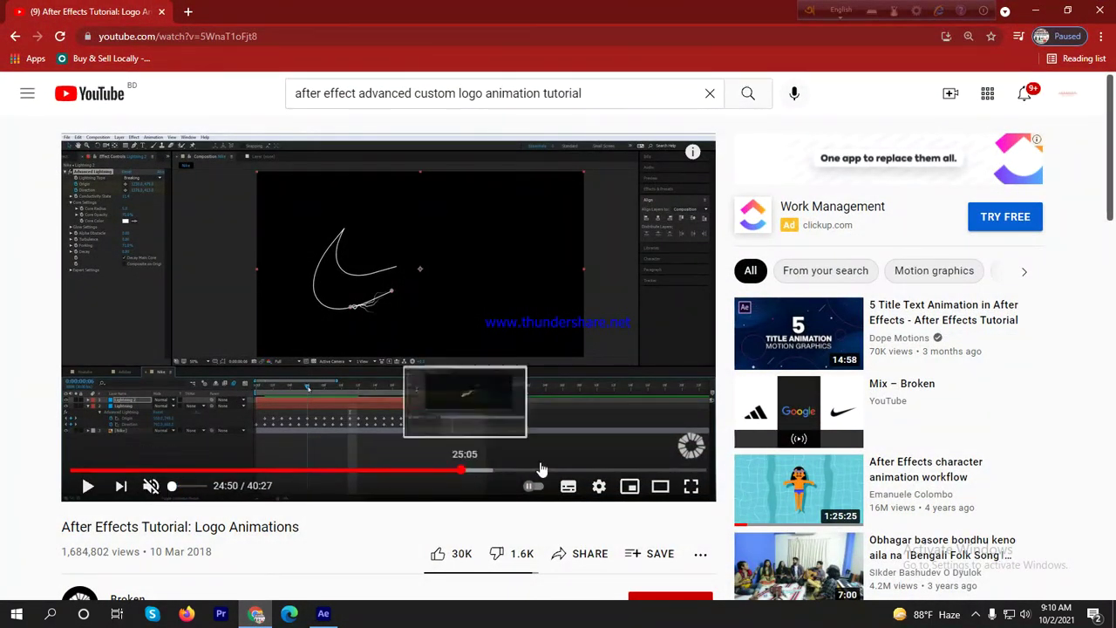
{"action": "left_click", "coordinate": [708, 489]}
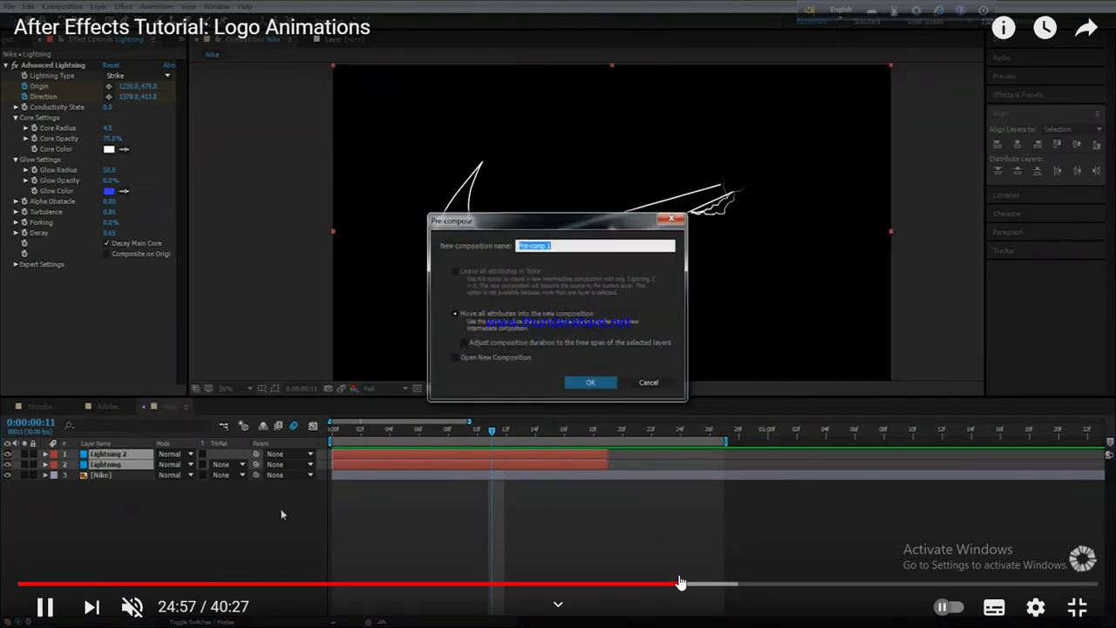
- Examine how the tutorial keyframes the lightning's origin and direction along the Nike outline, around 23:05 to 23:58
{"action": "left_click", "coordinate": [659, 585]}
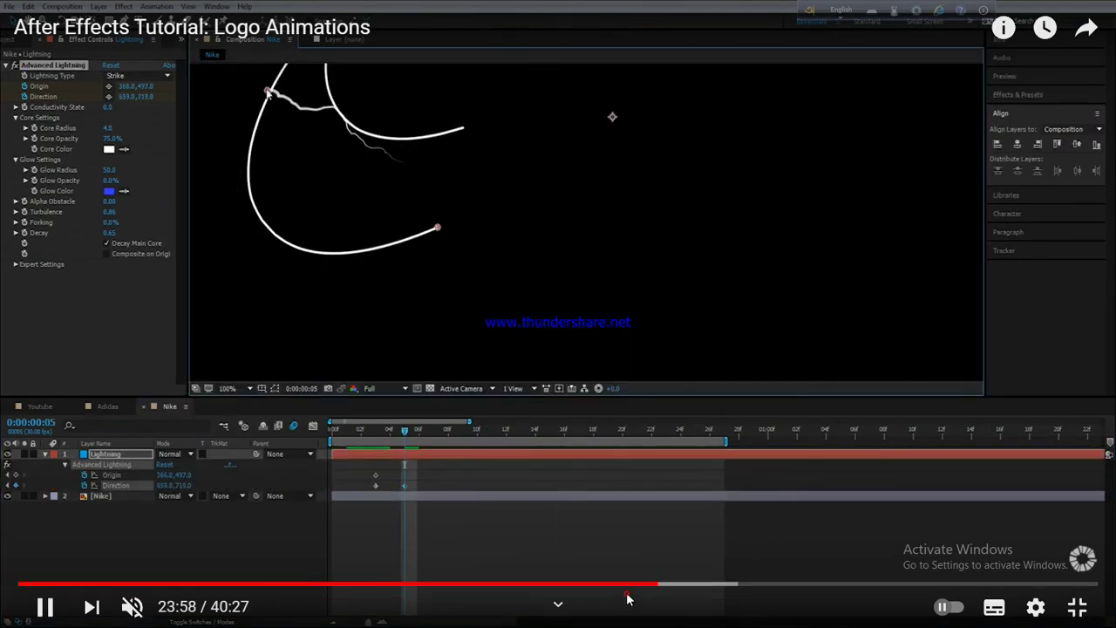
{"action": "left_click", "coordinate": [626, 585]}
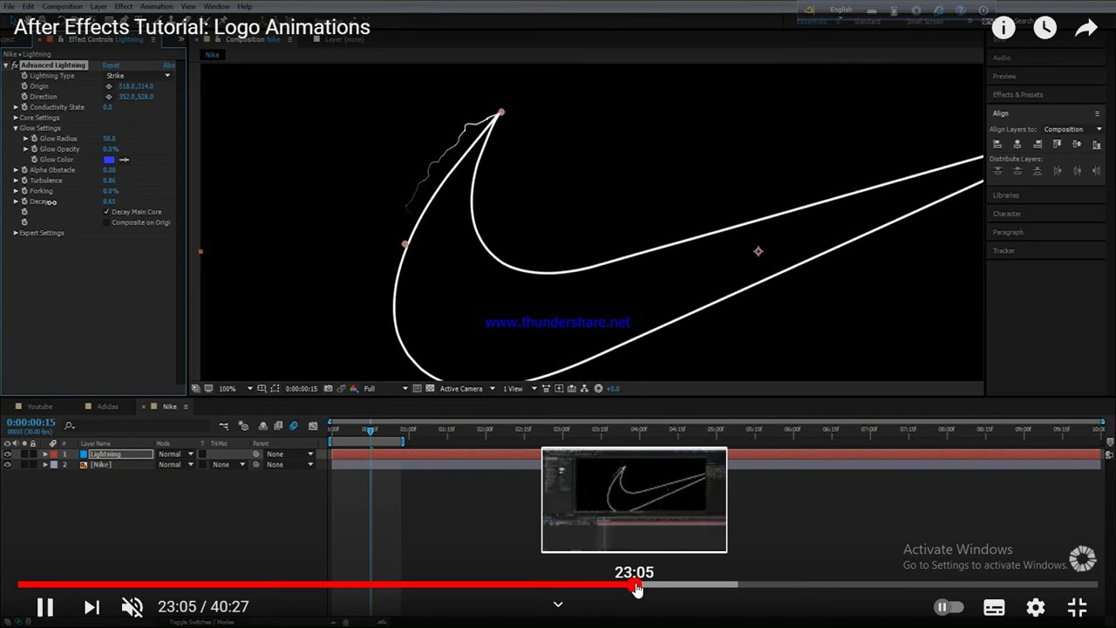
{"action": "left_click", "coordinate": [642, 586]}
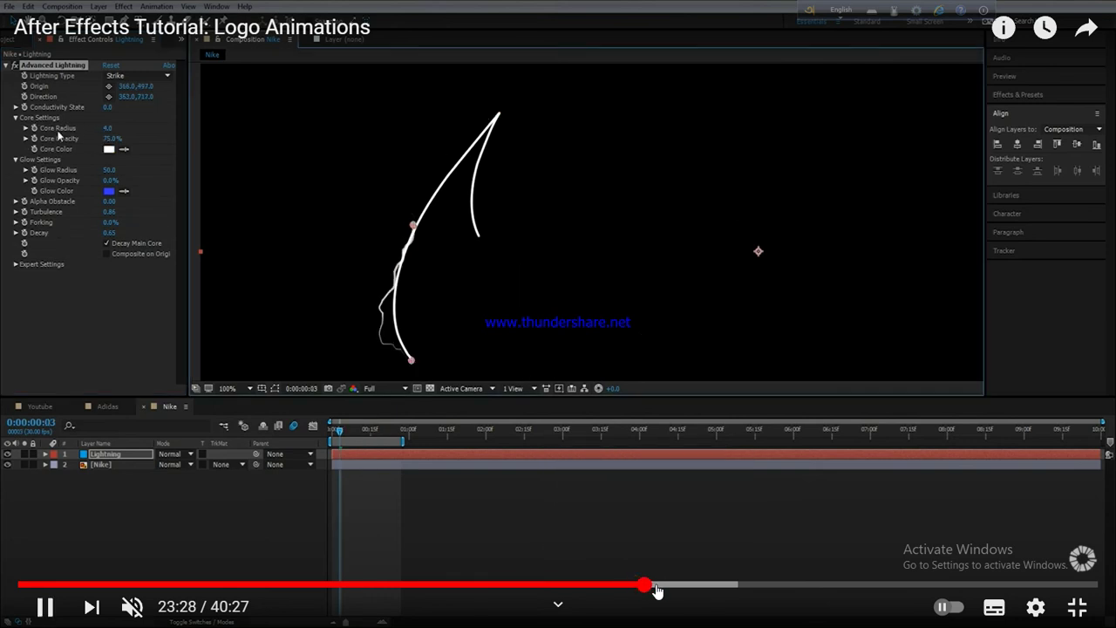
{"action": "left_click", "coordinate": [656, 586]}
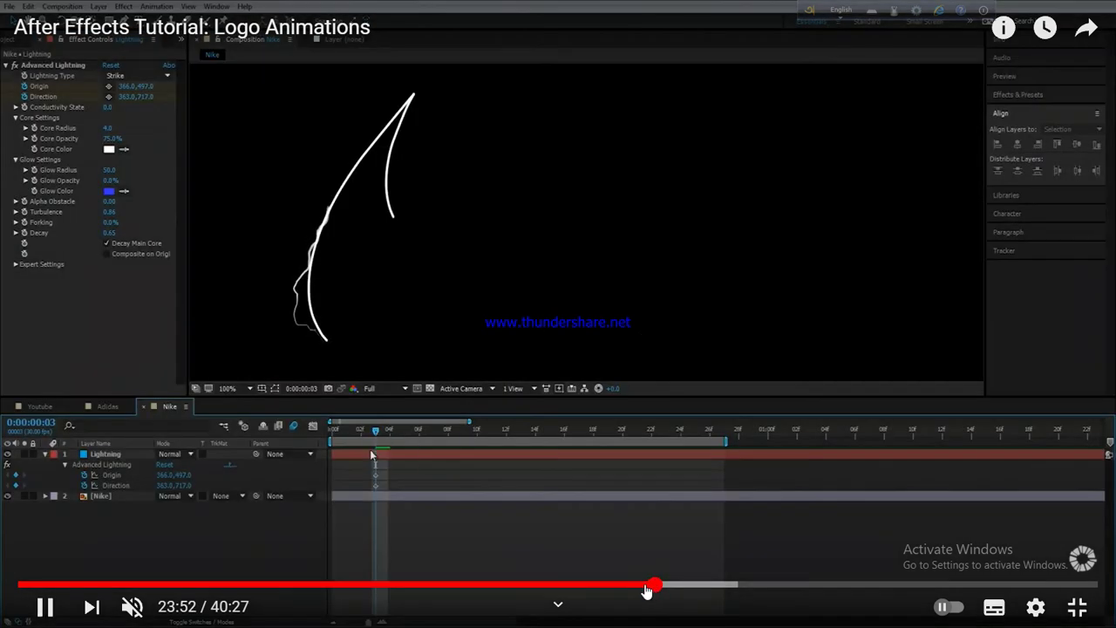
{"action": "left_click", "coordinate": [334, 294]}
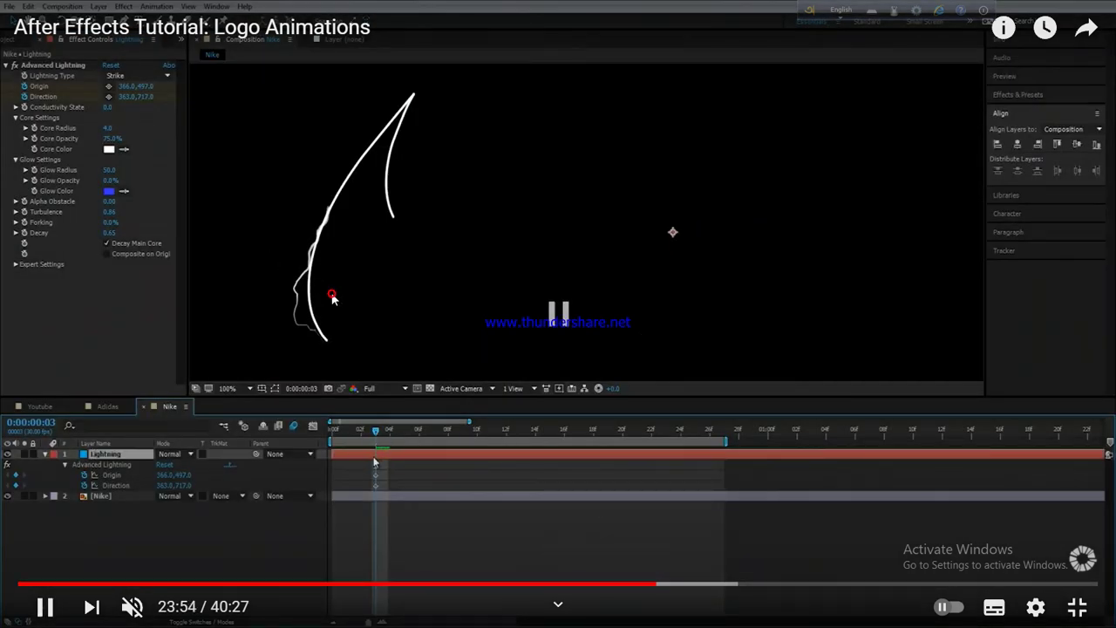
{"action": "left_click", "coordinate": [341, 305]}
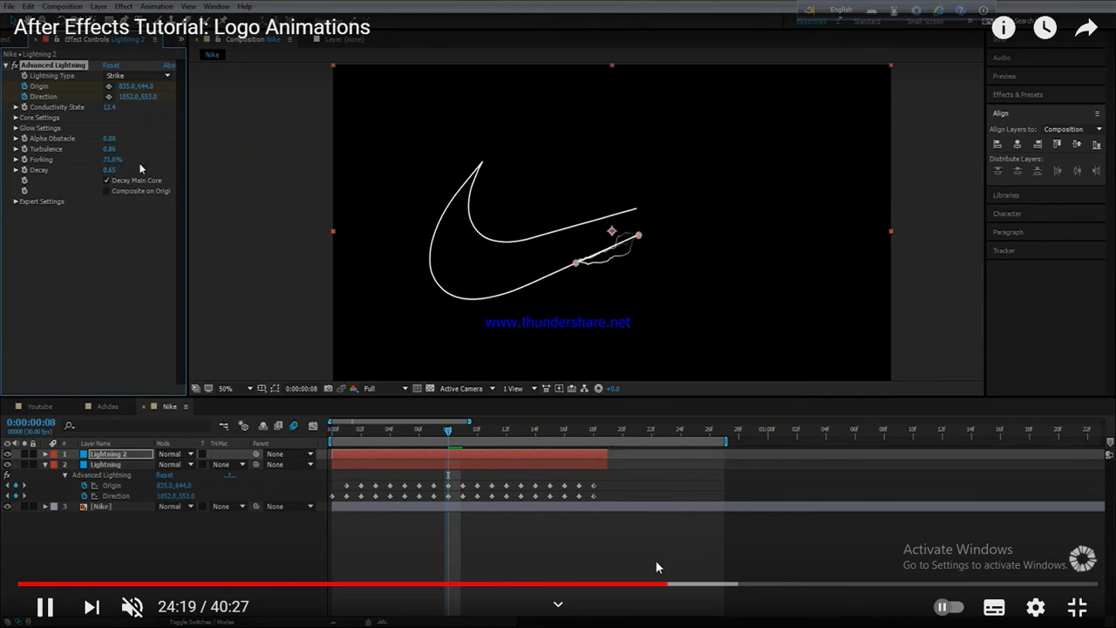
- Examine the tutorial's second lightning layer, pre-compose and glow sections, and pause the video at 24:32
{"action": "left_click", "coordinate": [678, 583]}
{"action": "left_click", "coordinate": [694, 584]}
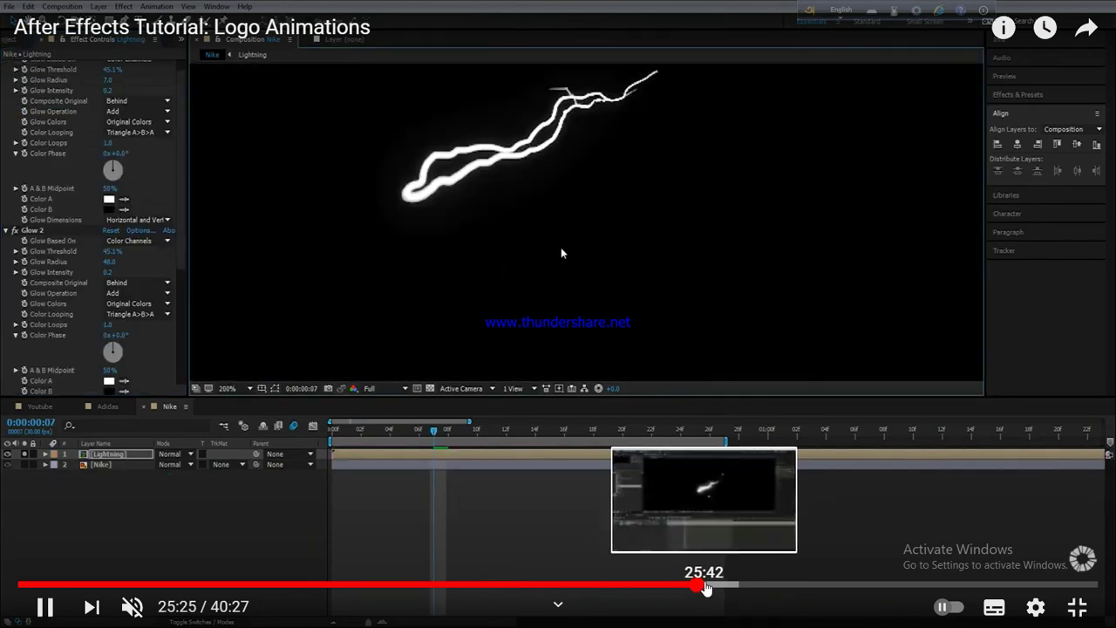
{"action": "left_click", "coordinate": [705, 584]}
{"action": "left_click", "coordinate": [694, 584]}
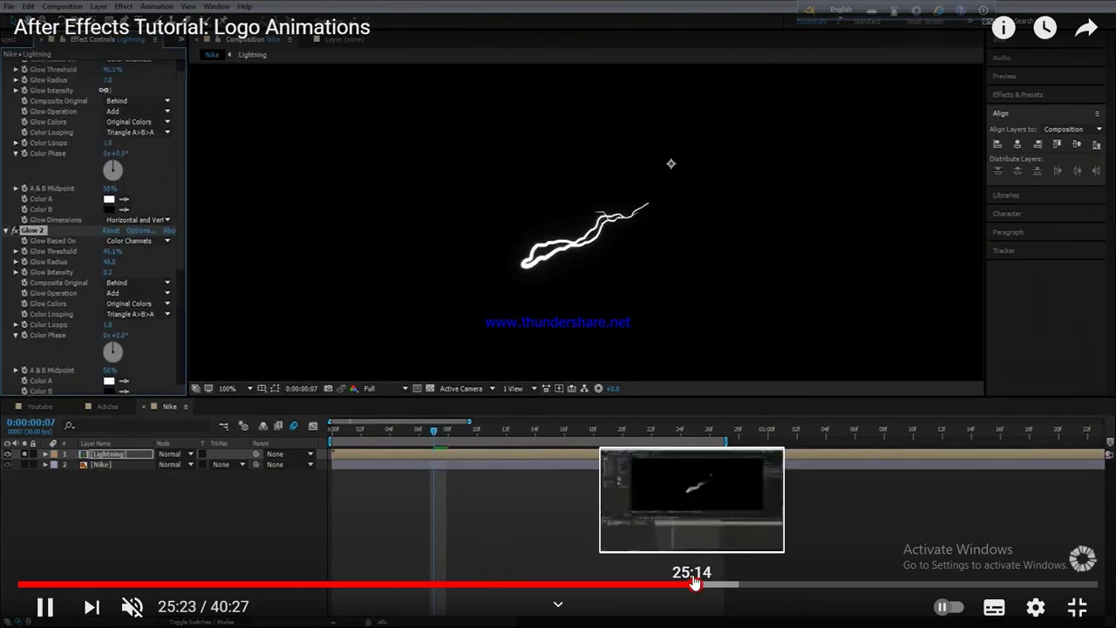
{"action": "left_click", "coordinate": [685, 583]}
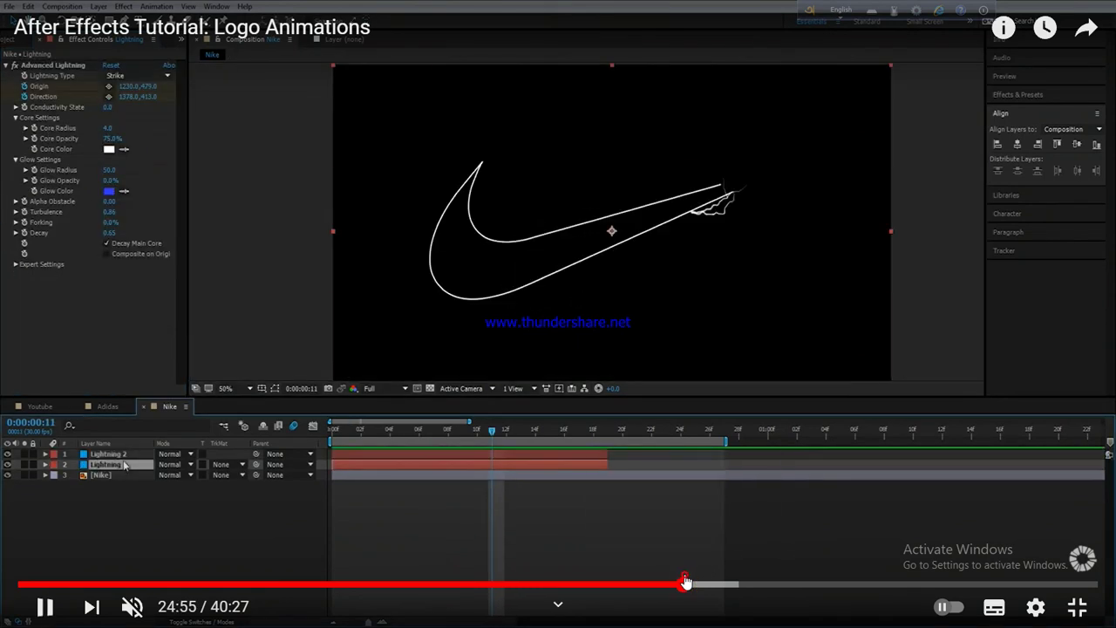
{"action": "left_click", "coordinate": [669, 584]}
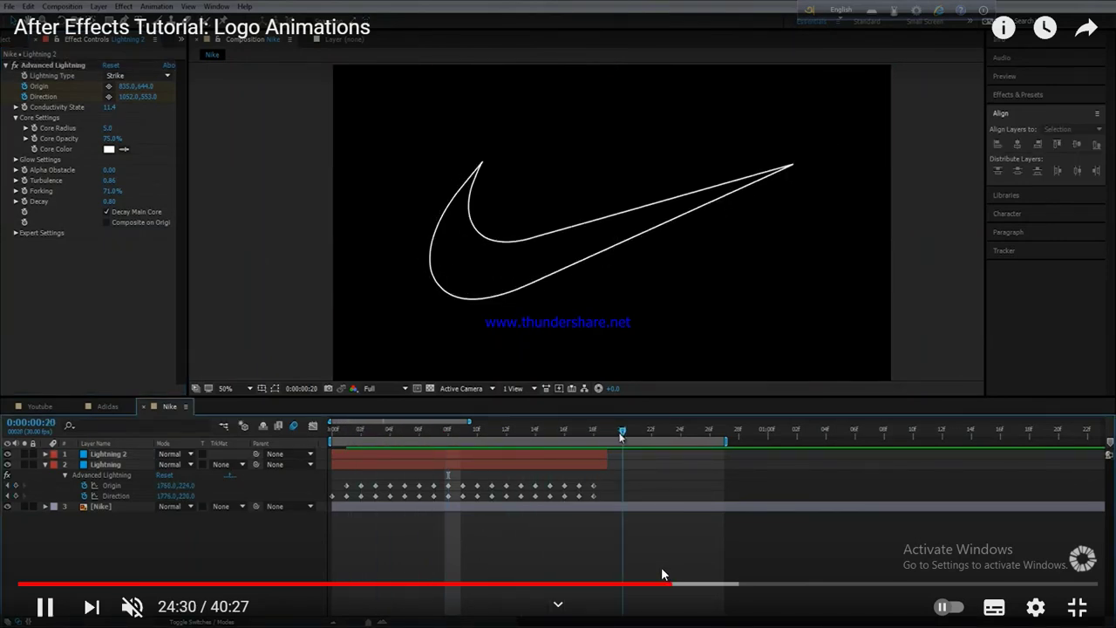
{"action": "key", "text": "space"}
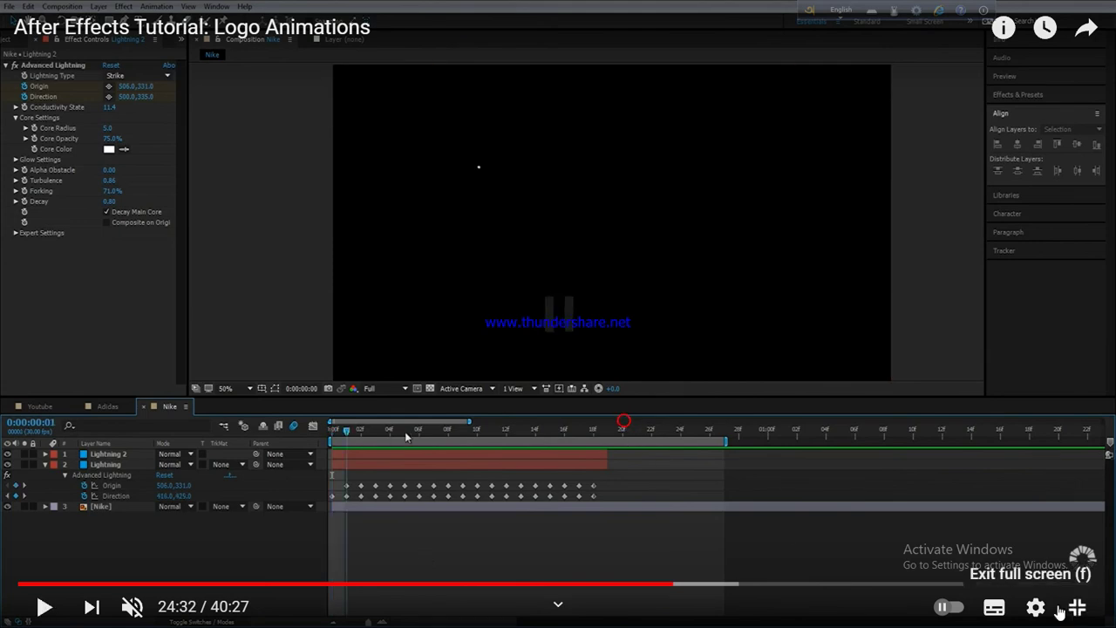
- Exit the full-screen video, switch back to After Effects, and set the name 2 lightning's Conductivity State to 10.1
{"action": "left_click", "coordinate": [1059, 611]}
{"action": "left_click", "coordinate": [325, 614]}
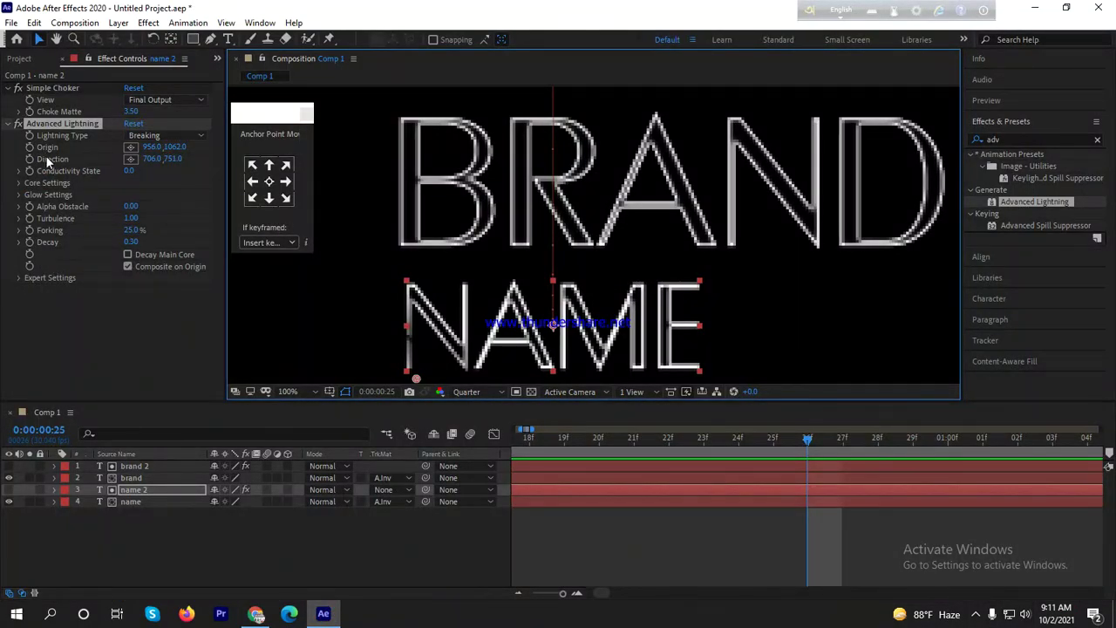
{"action": "left_click", "coordinate": [19, 171]}
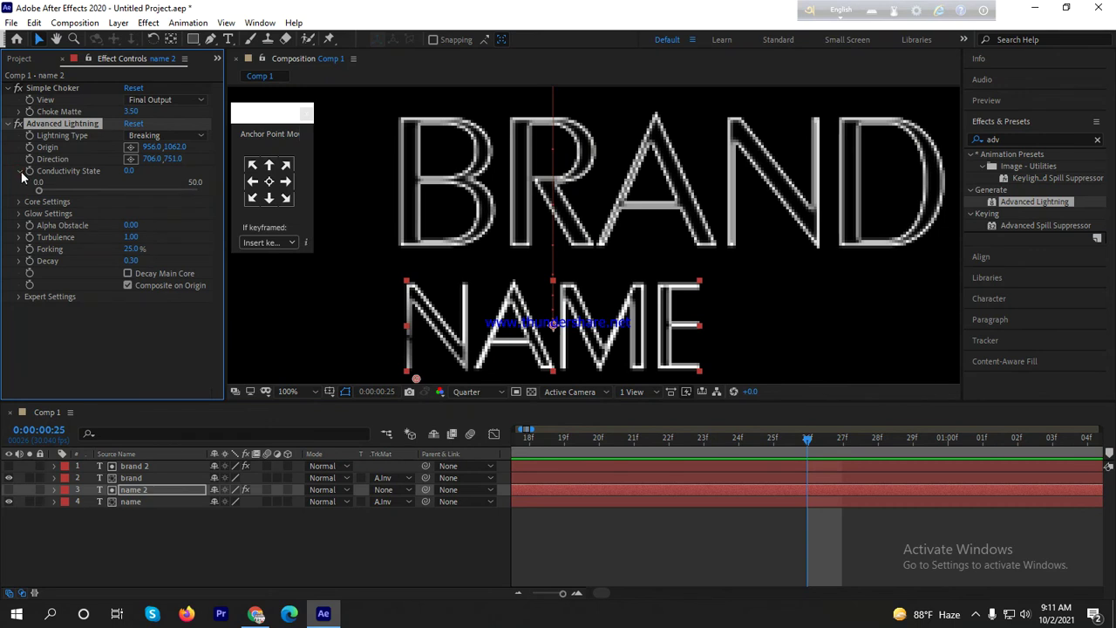
{"action": "left_click_drag", "start_coordinate": [39, 191], "coordinate": [70, 194]}
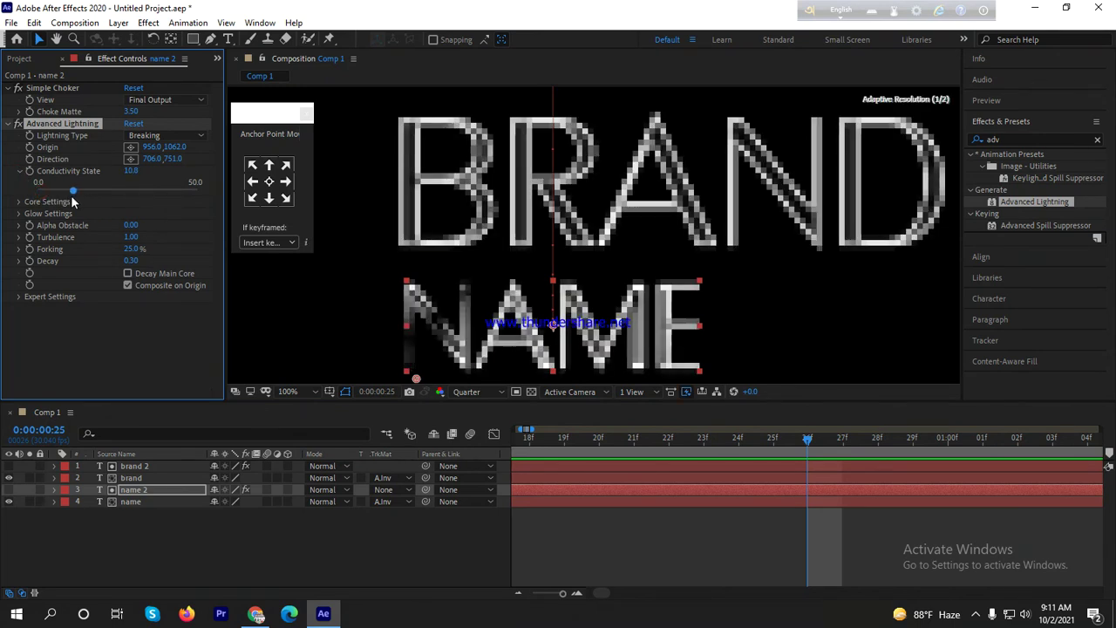
- Set the name 2 lightning's core color to red and move its direction point to 586, 632
{"action": "left_click", "coordinate": [18, 202]}
{"action": "left_click", "coordinate": [131, 238]}
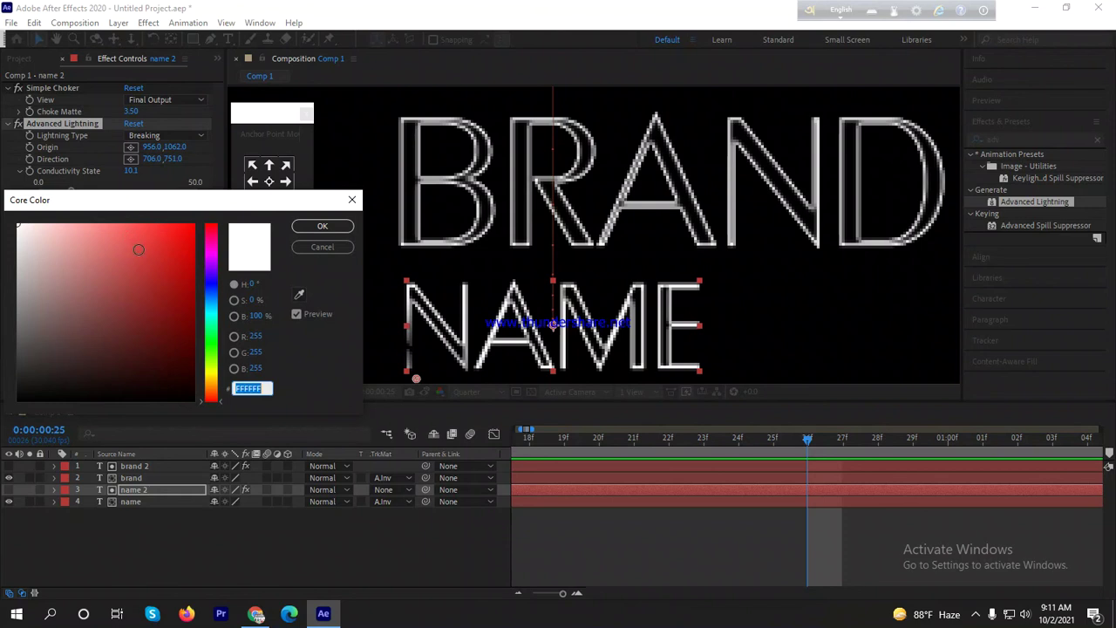
{"action": "left_click", "coordinate": [193, 225]}
{"action": "left_click", "coordinate": [322, 226]}
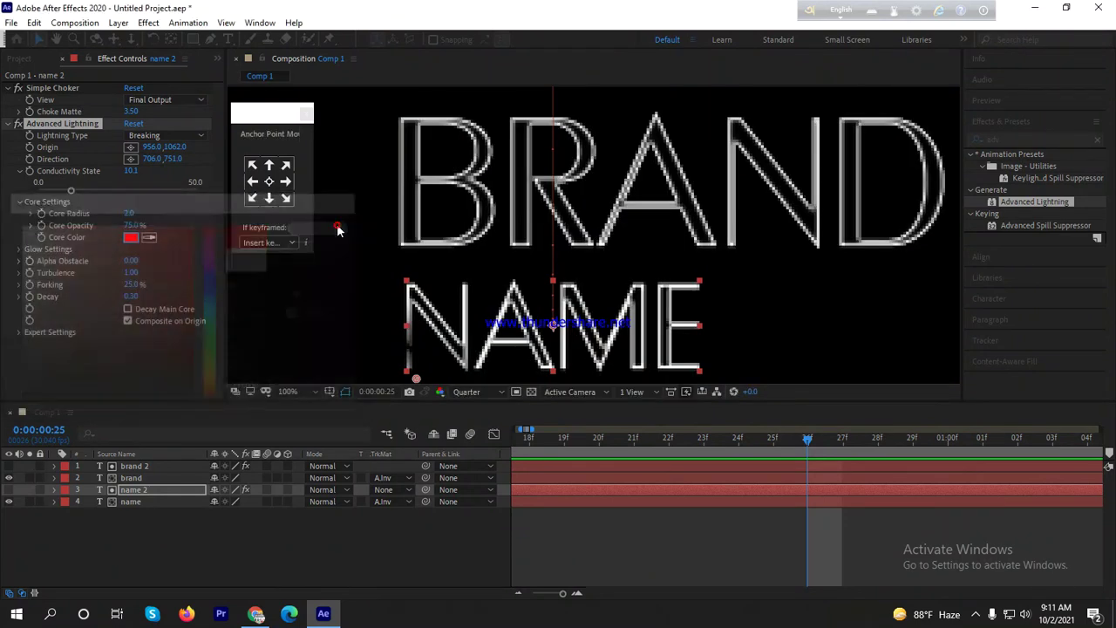
{"action": "left_click_drag", "start_coordinate": [415, 381], "coordinate": [333, 296]}
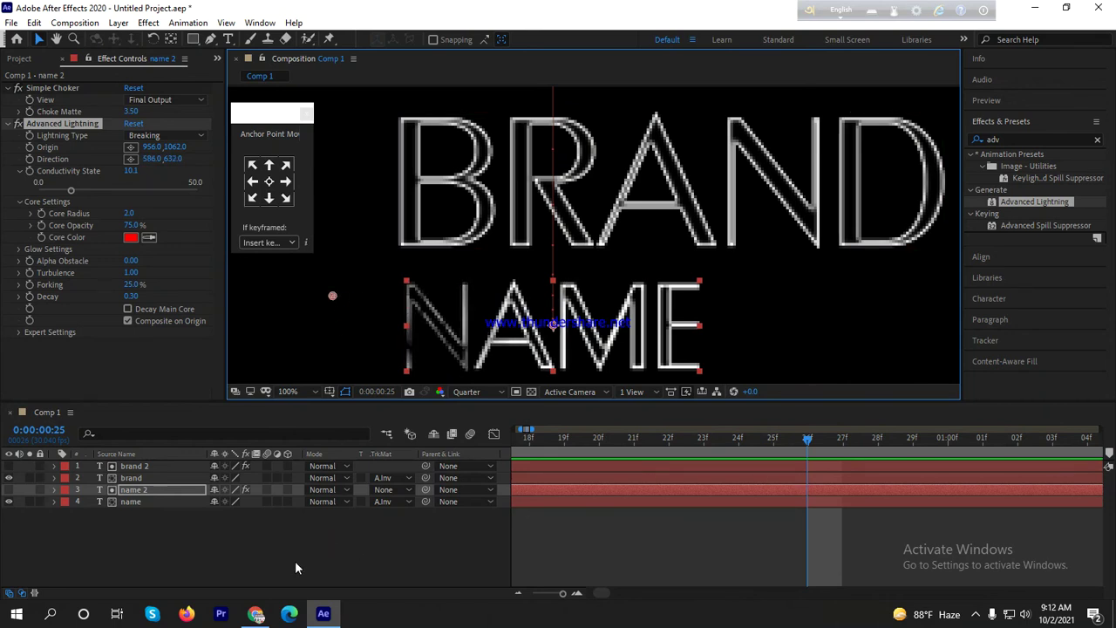
- Import Facebook-logo.png from the Downloads folder with Create Composition enabled
{"action": "right_click", "coordinate": [261, 558]}
{"action": "left_click", "coordinate": [347, 405]}
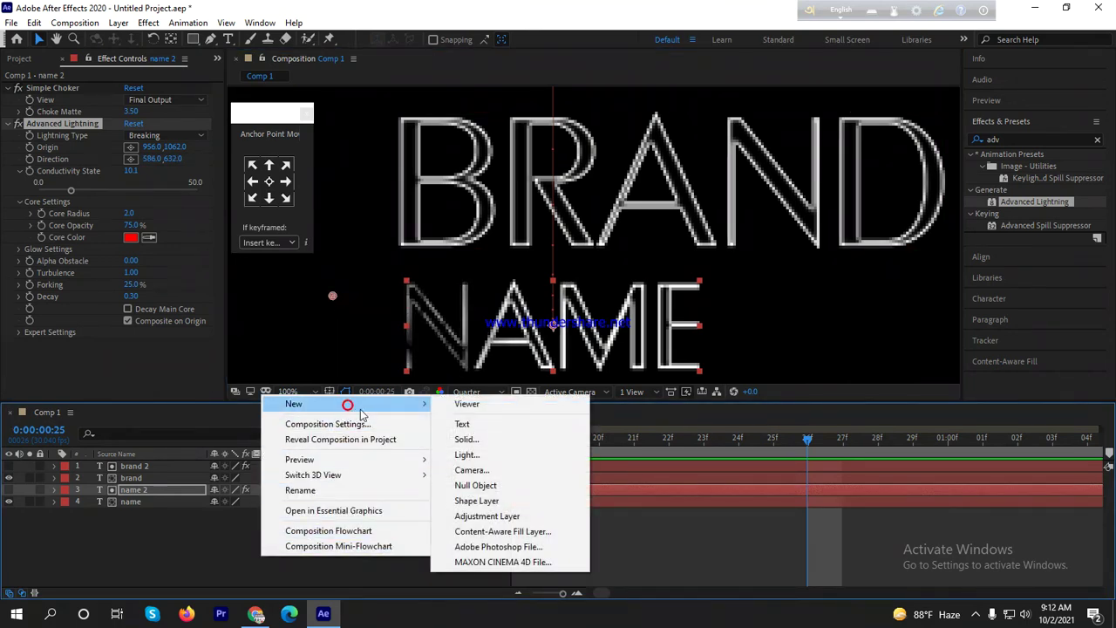
{"action": "left_click", "coordinate": [17, 58]}
{"action": "double_click", "coordinate": [67, 288]}
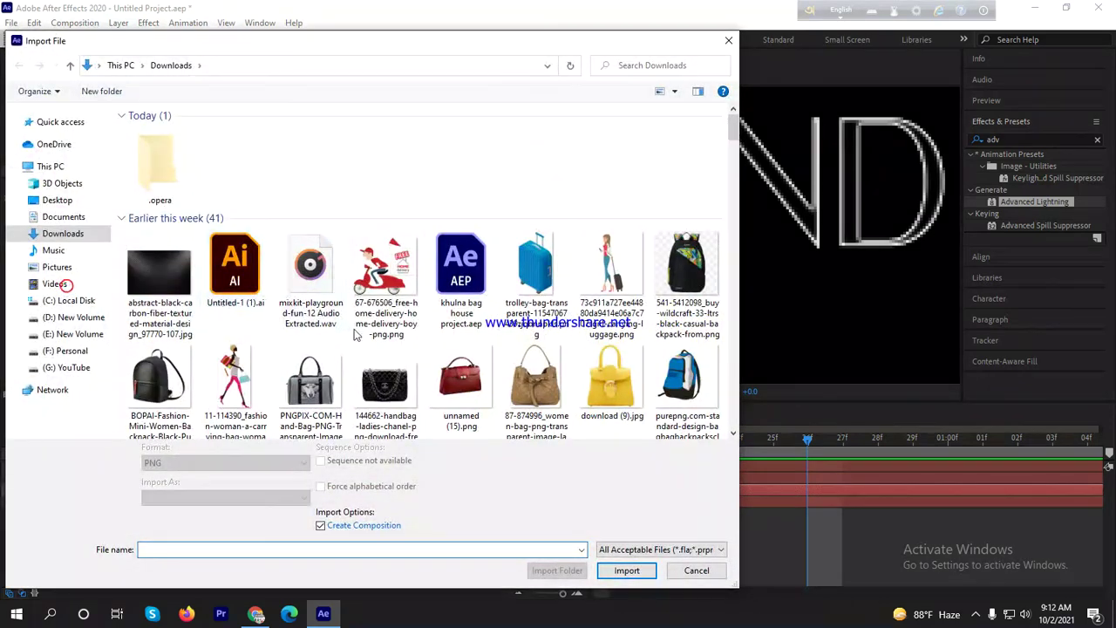
{"action": "scroll", "coordinate": [480, 346], "scroll_direction": "down", "scroll_amount": 4}
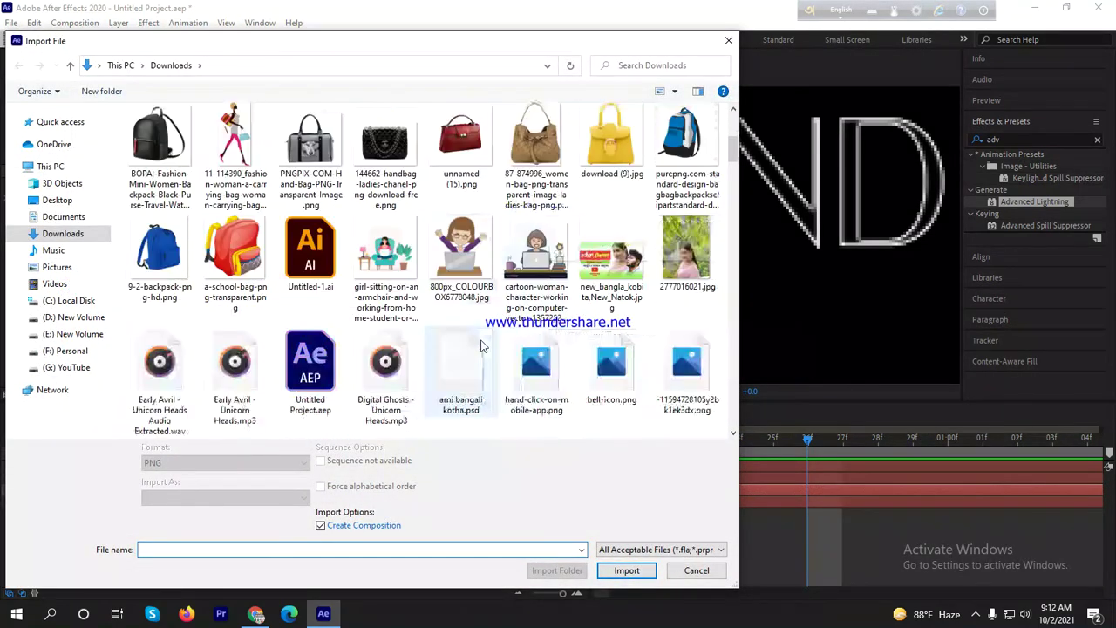
{"action": "scroll", "coordinate": [480, 346], "scroll_direction": "down", "scroll_amount": 6}
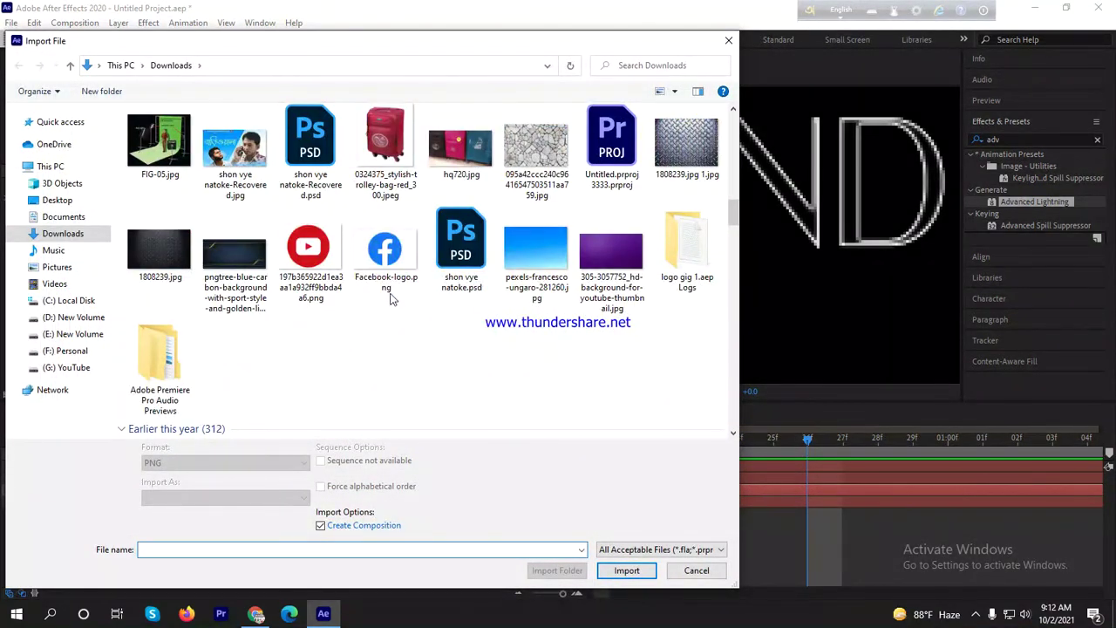
{"action": "double_click", "coordinate": [403, 270]}
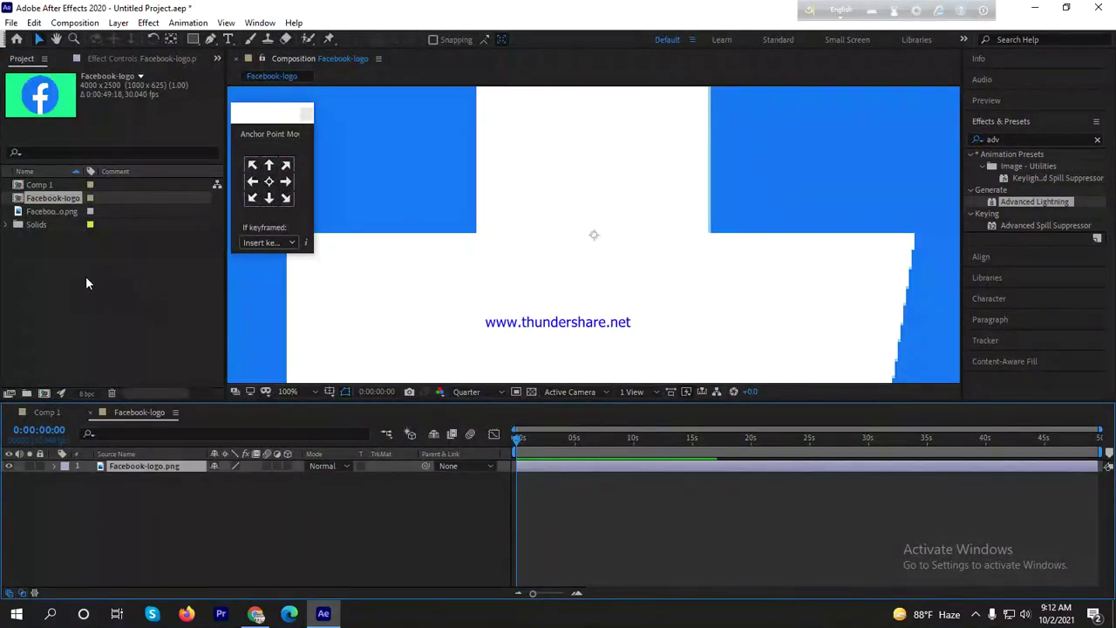
- Scale the Facebook-logo.png layer down to 11% so the whole logo fits in view
{"action": "key", "text": "s"}
{"action": "left_click_drag", "start_coordinate": [219, 480], "coordinate": [171, 478]}
{"action": "key", "text": "comma"}
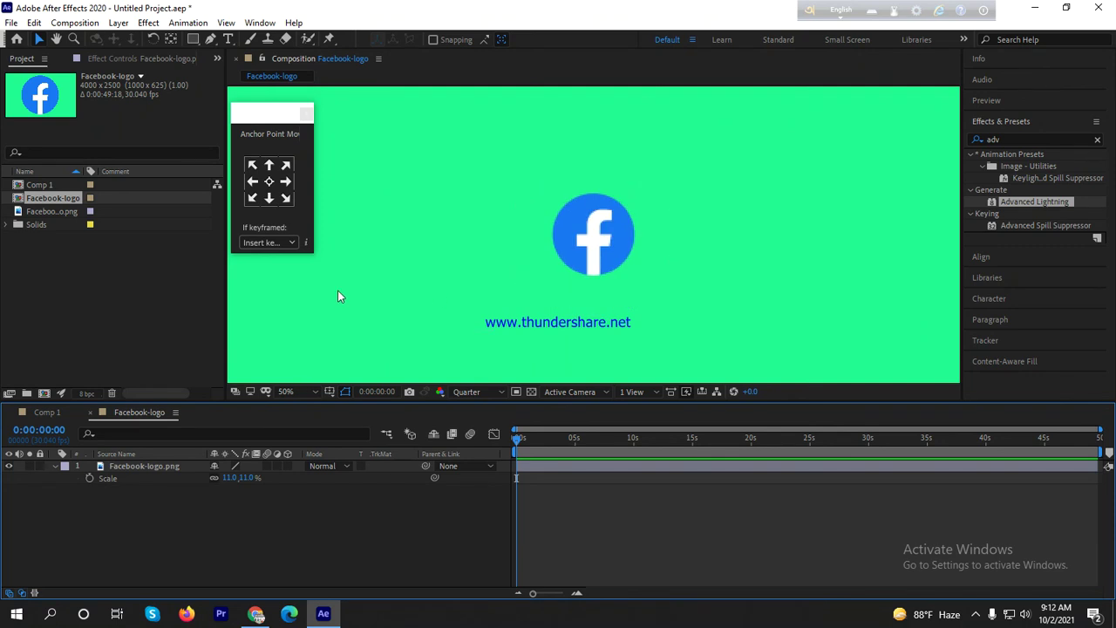
- Apply Advanced Lightning to the Facebook-logo.png layer, move its origin to 2672.7, 761.4, and enable Composite on Original
{"action": "left_click_drag", "start_coordinate": [1052, 202], "coordinate": [605, 467]}
{"action": "left_click_drag", "start_coordinate": [585, 192], "coordinate": [618, 216]}
{"action": "left_click", "coordinate": [128, 220]}
{"action": "left_click", "coordinate": [128, 220]}
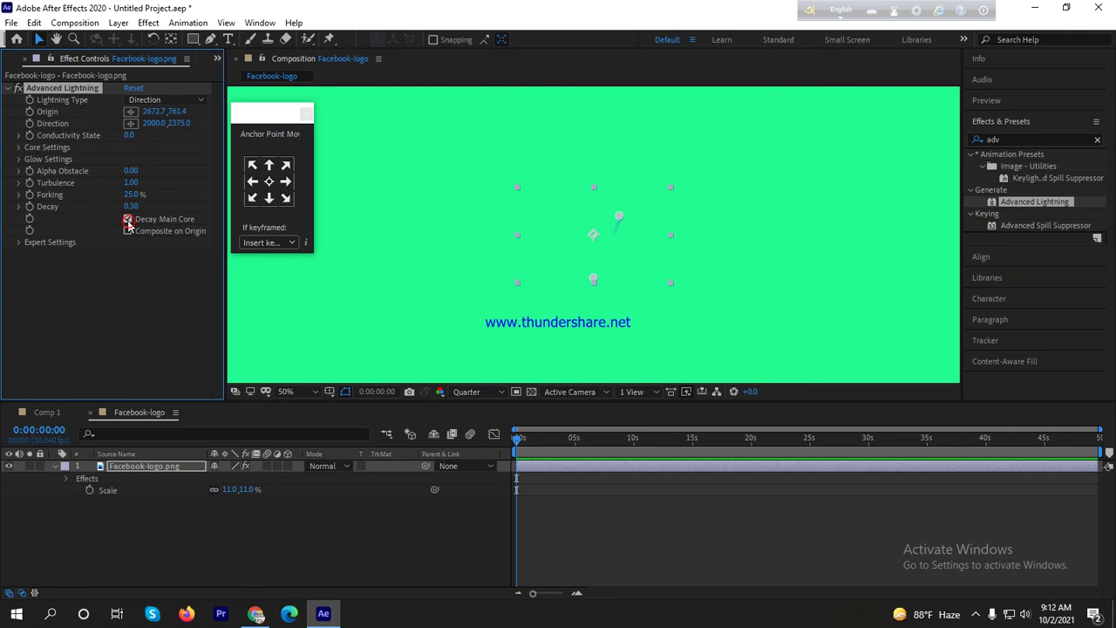
{"action": "left_click", "coordinate": [128, 231]}
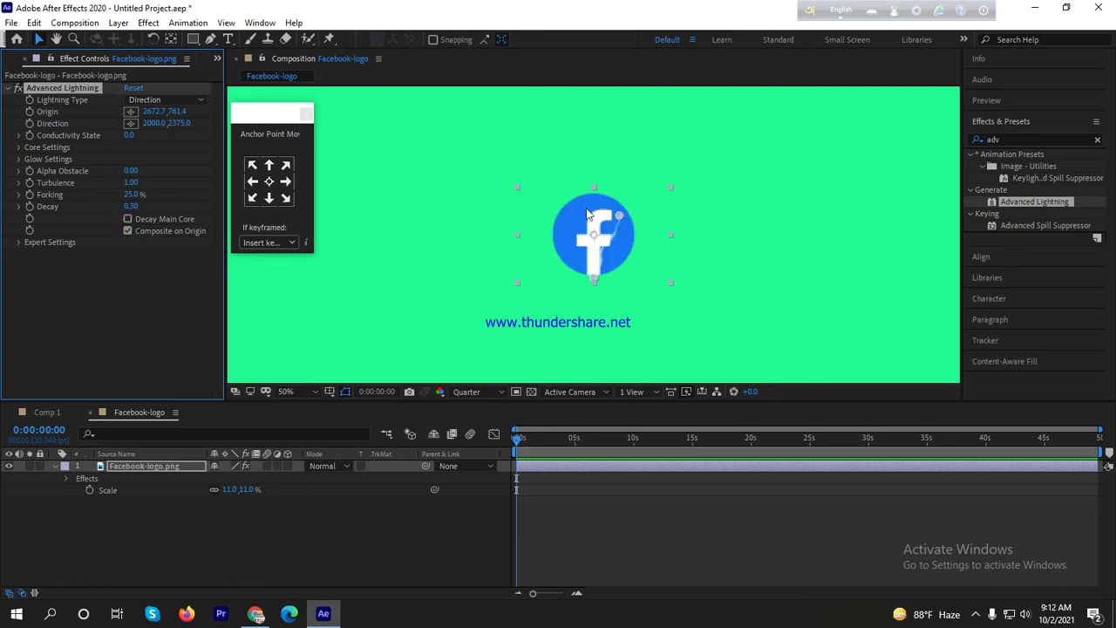
- Set the logo lightning's core color to red and move its origin along the circle's edge to 2981.8, 1870.5
{"action": "mouse_move", "coordinate": [621, 214]}
{"action": "left_mouse_down"}
{"action": "mouse_move", "coordinate": [628, 261]}
{"action": "mouse_move", "coordinate": [593, 271]}
{"action": "mouse_move", "coordinate": [557, 222]}
{"action": "mouse_move", "coordinate": [600, 189]}
{"action": "mouse_move", "coordinate": [635, 239]}
{"action": "mouse_move", "coordinate": [625, 257]}
{"action": "mouse_move", "coordinate": [567, 221]}
{"action": "mouse_move", "coordinate": [597, 193]}
{"action": "mouse_move", "coordinate": [618, 199]}
{"action": "mouse_move", "coordinate": [630, 225]}
{"action": "left_mouse_up"}
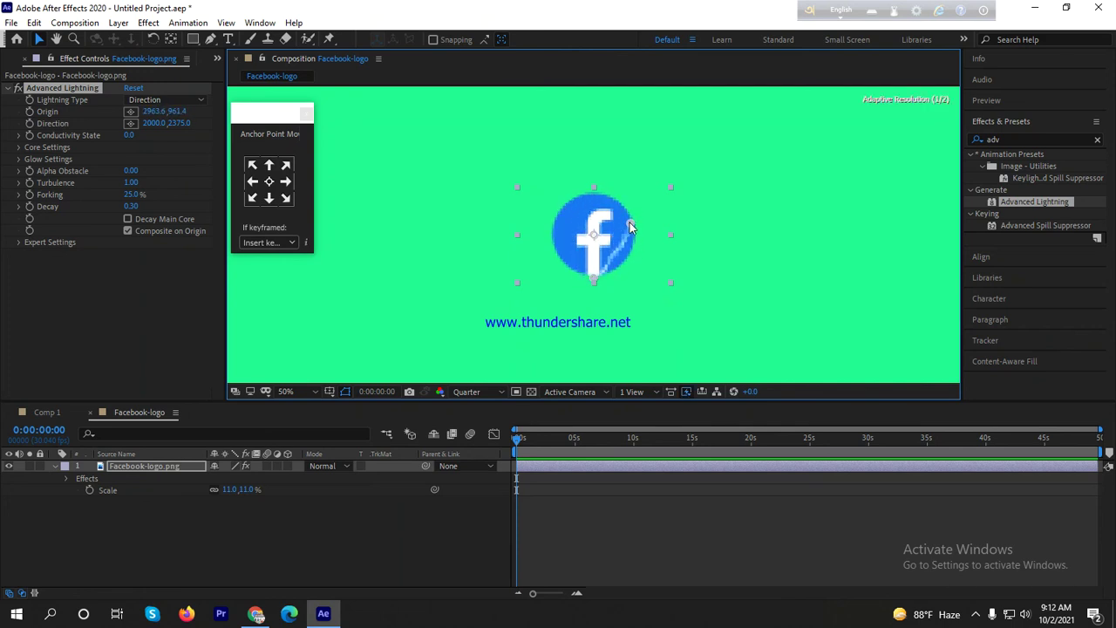
{"action": "left_click", "coordinate": [19, 147]}
{"action": "left_click", "coordinate": [129, 183]}
{"action": "left_click", "coordinate": [174, 232]}
{"action": "left_click", "coordinate": [323, 227]}
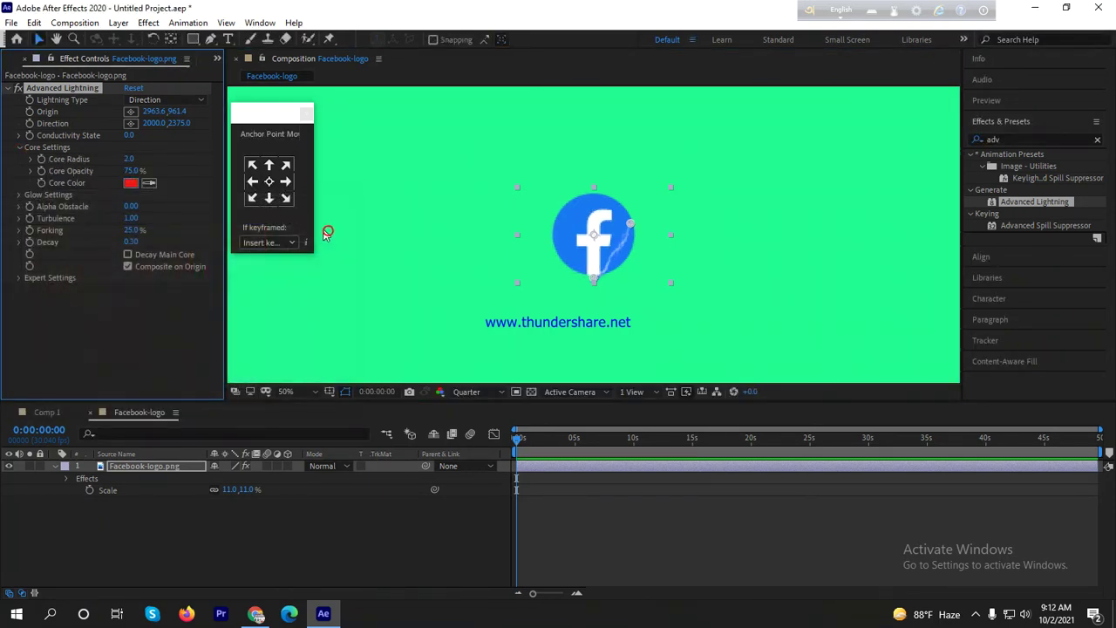
{"action": "left_click_drag", "start_coordinate": [628, 228], "coordinate": [632, 242]}
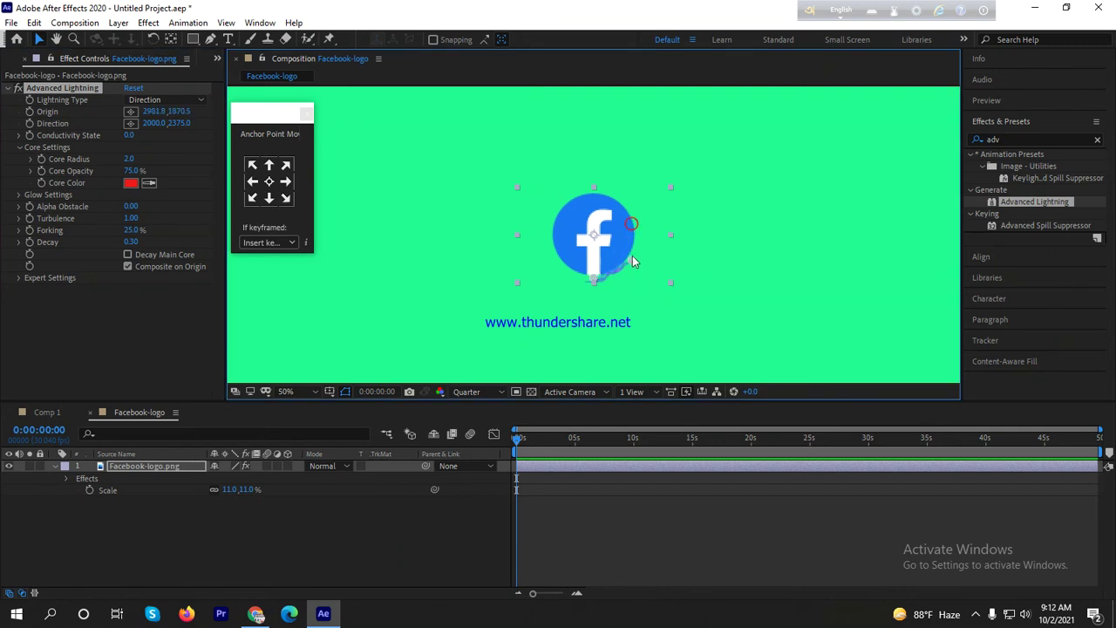